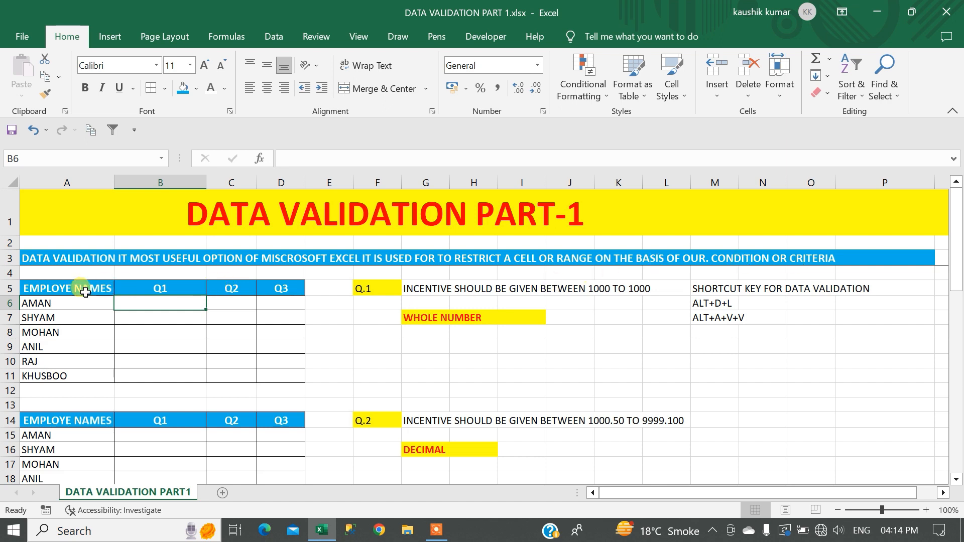
Correct the Q.1 condition text in cell G5 to read INCENTIVE SHOULD BE GIVEN BETWEEN 1000 TO 10000.
{"action": "left_click_drag", "start_coordinate": [84, 291], "coordinate": [303, 372]}
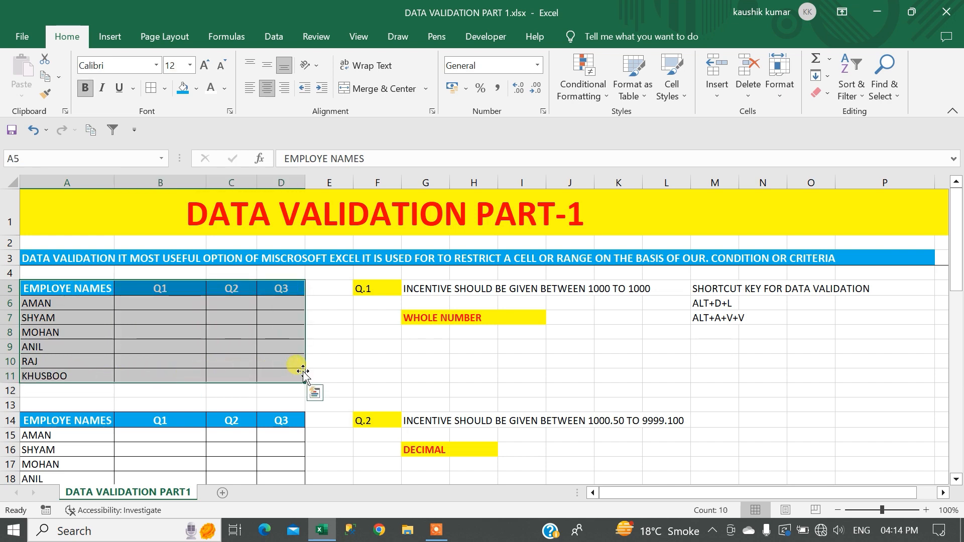
{"action": "left_click", "coordinate": [388, 290]}
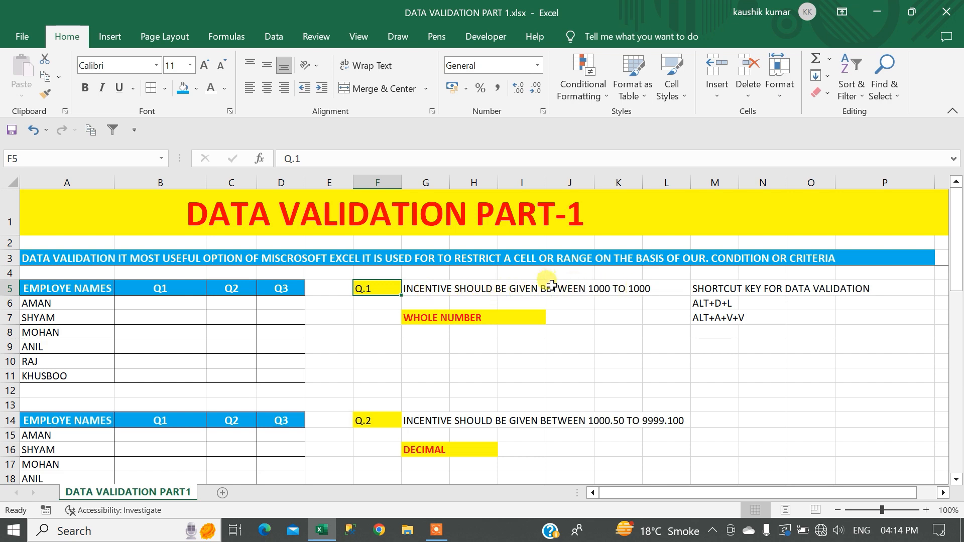
{"action": "double_click", "coordinate": [433, 288]}
{"action": "left_click", "coordinate": [652, 289]}
{"action": "type", "text": "0"}
{"action": "key", "text": "Return"}
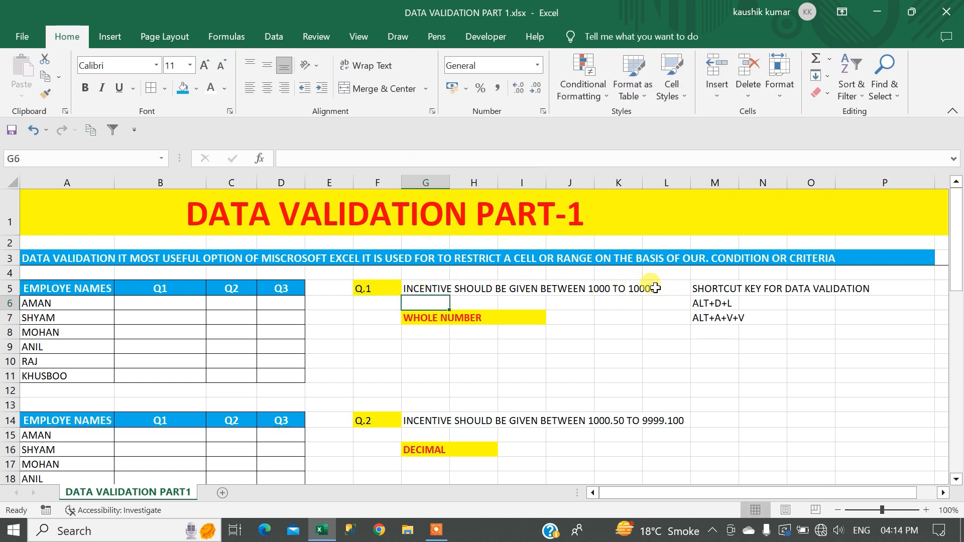
{"action": "left_click", "coordinate": [603, 307]}
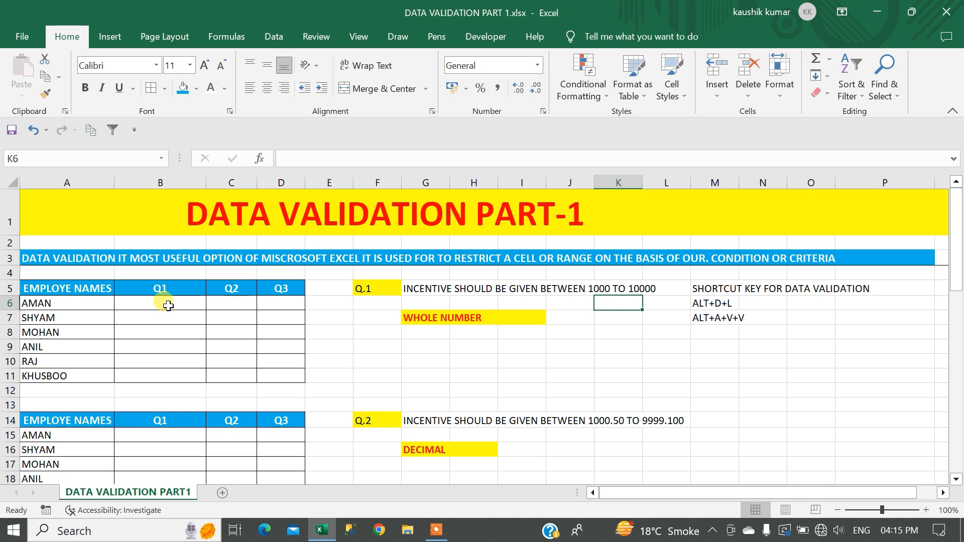
Enter 12000 as the first employee's Q1 incentive in cell B6, and clear the cell again.
{"action": "left_click", "coordinate": [154, 306]}
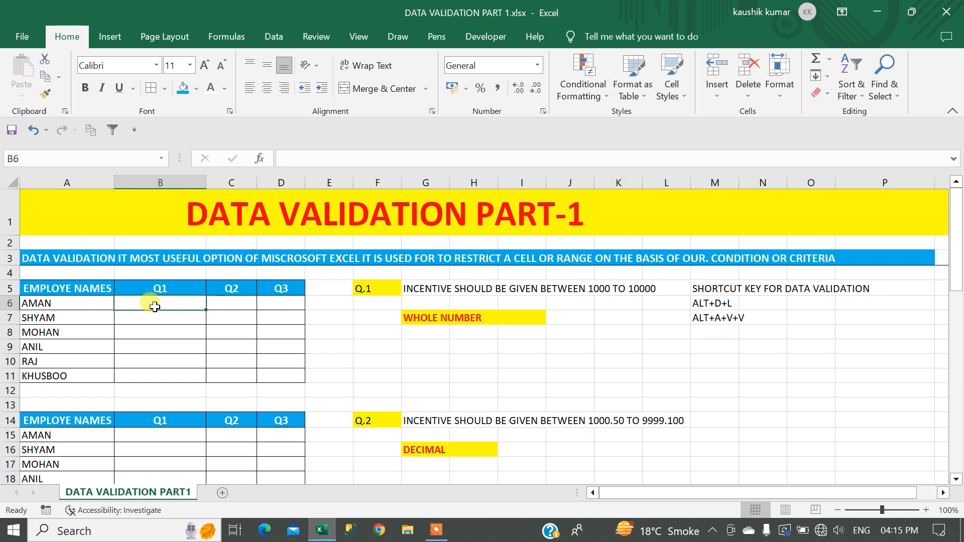
{"action": "type", "text": "12000"}
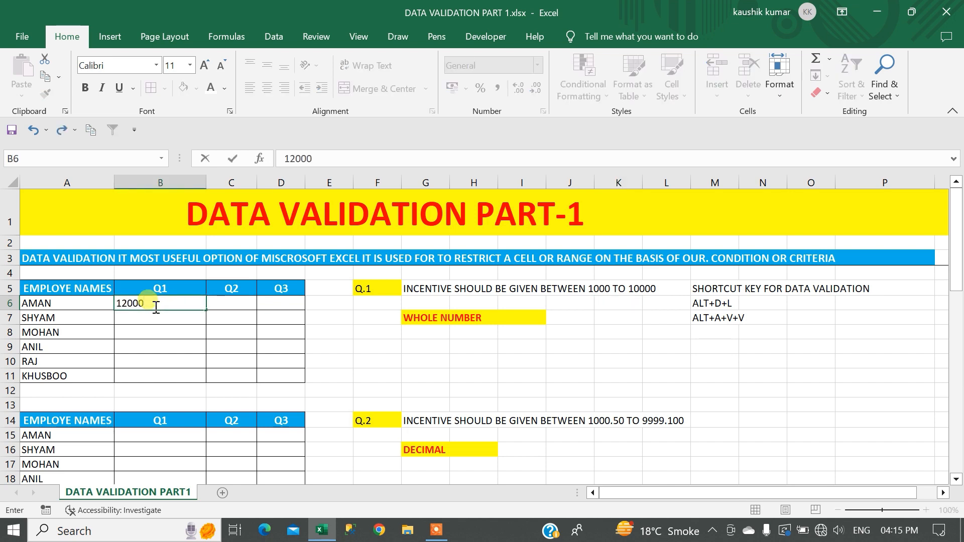
{"action": "key", "text": "Return"}
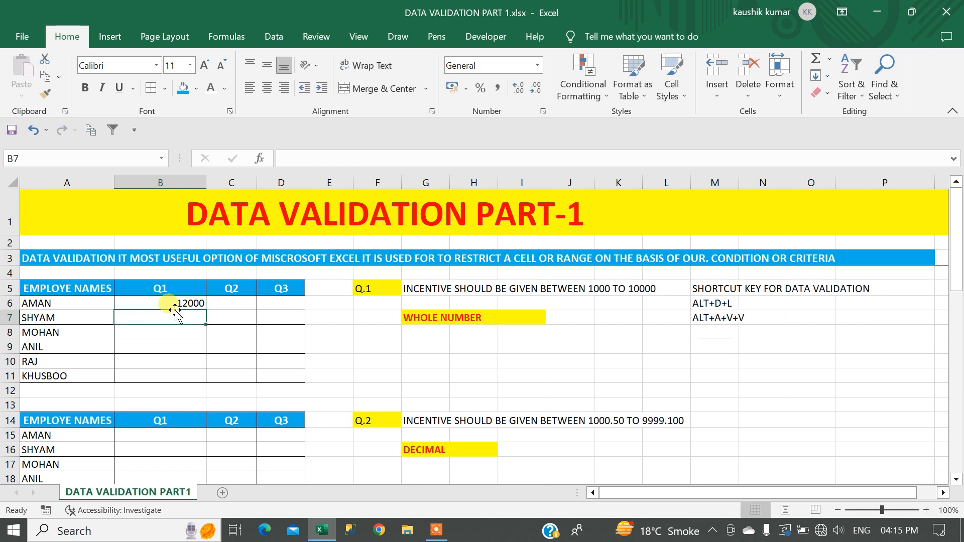
{"action": "left_click", "coordinate": [176, 306]}
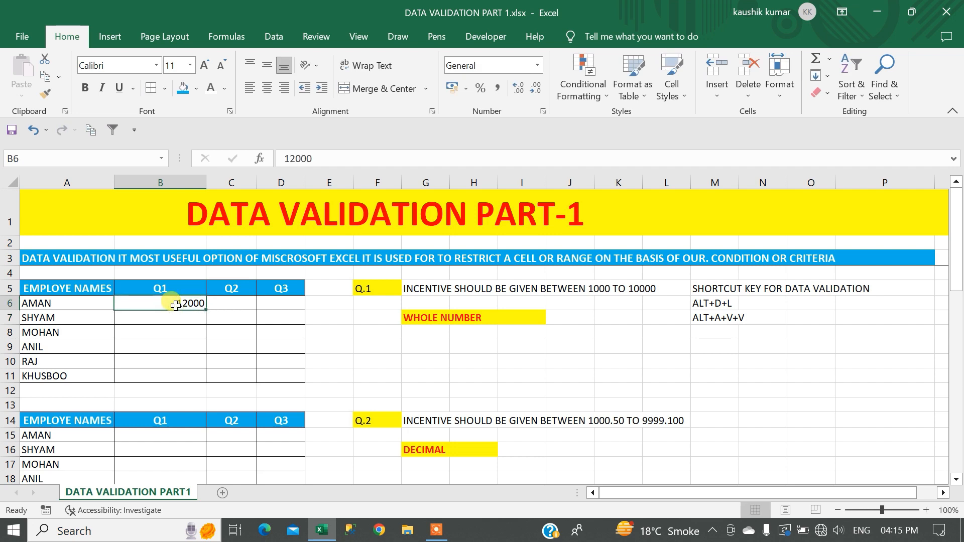
{"action": "key", "text": "Delete"}
Open the data validation settings for the first table's Q1 to Q3 cells, B6:D11, and close them without setting a rule.
{"action": "left_click_drag", "start_coordinate": [263, 334], "coordinate": [286, 372]}
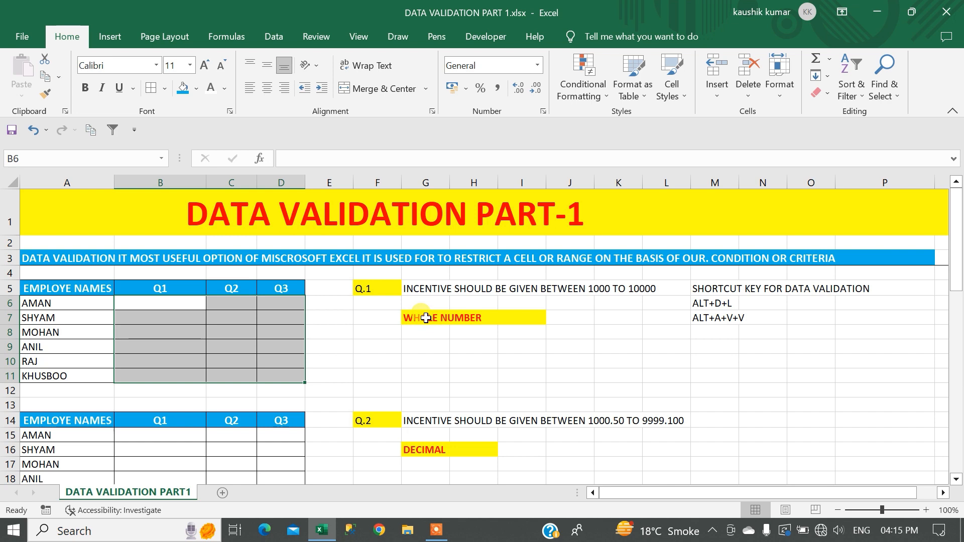
{"action": "key", "text": "alt+d"}
{"action": "key", "text": "l"}
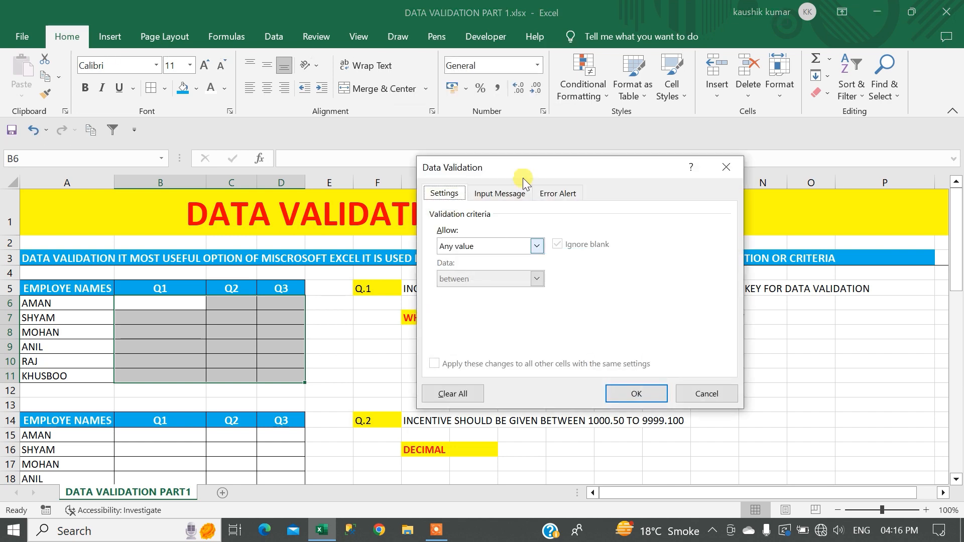
{"action": "left_click", "coordinate": [726, 167]}
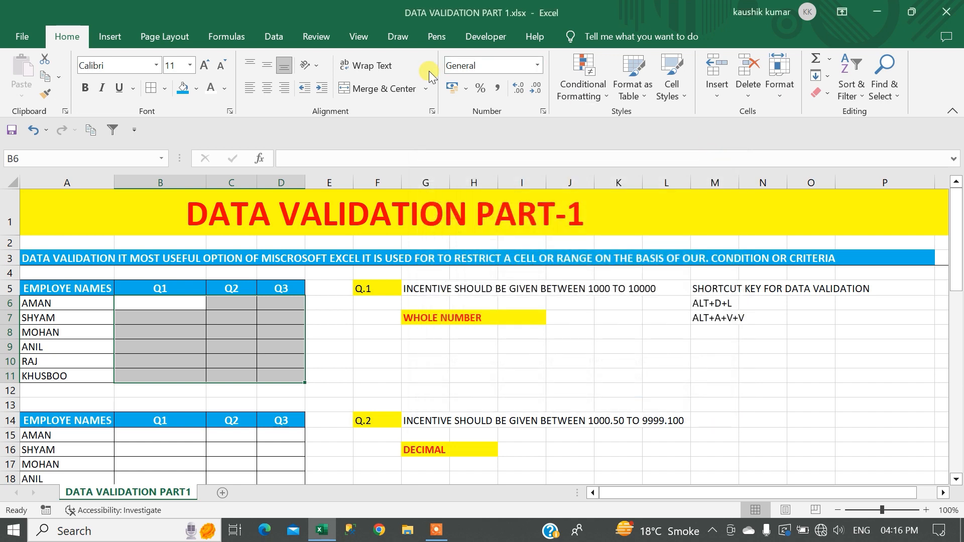
Open data validation for B6:D11 and choose Whole number as the allowed value type.
{"action": "left_click", "coordinate": [272, 39]}
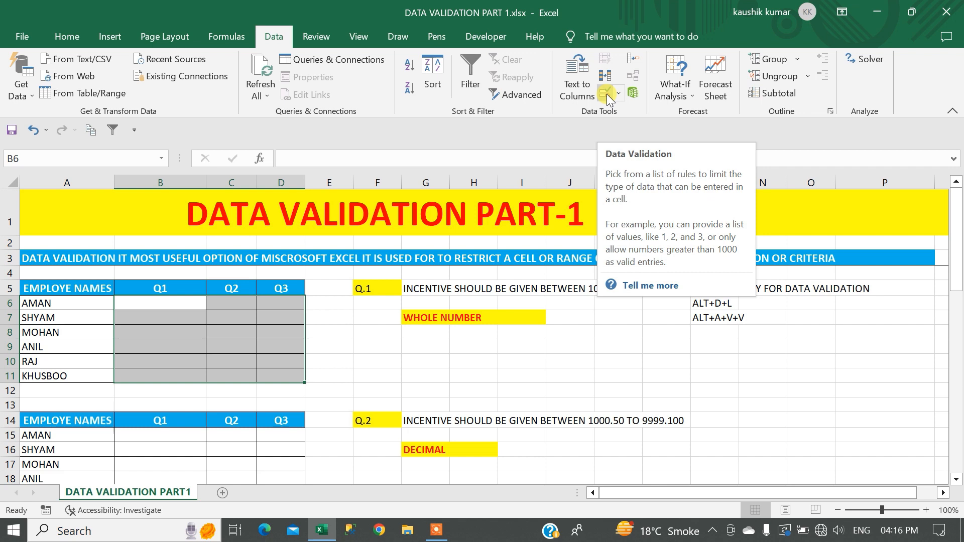
{"action": "left_click", "coordinate": [619, 95]}
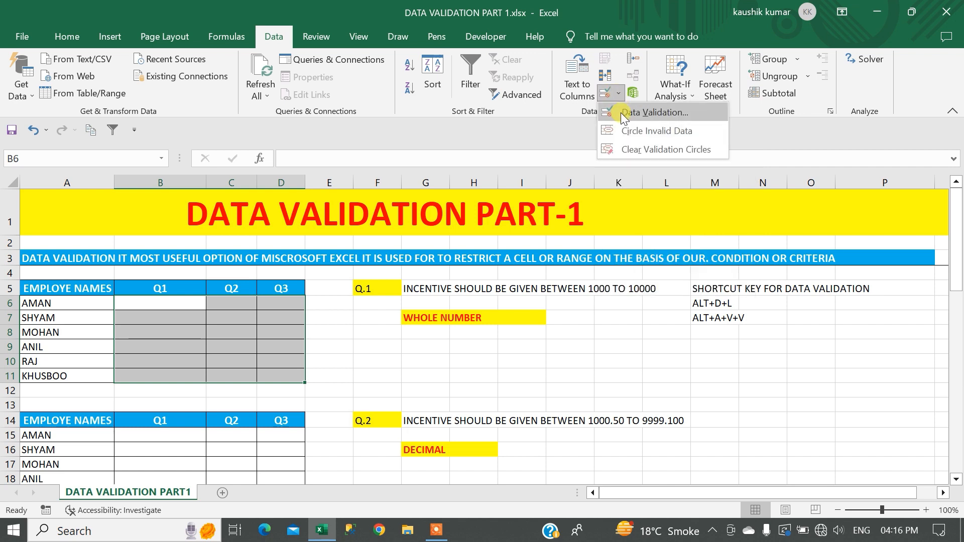
{"action": "left_click", "coordinate": [621, 113]}
{"action": "left_click_drag", "start_coordinate": [526, 171], "coordinate": [623, 157]}
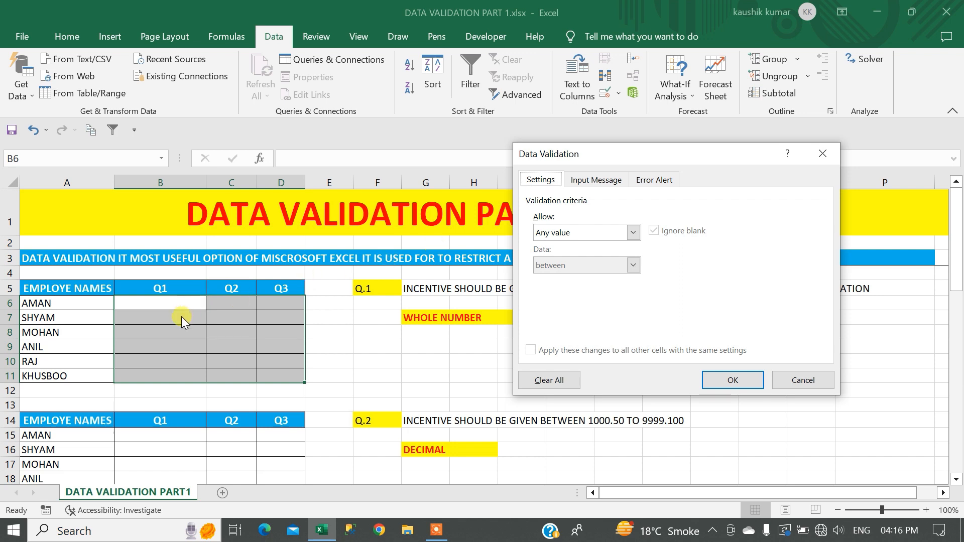
{"action": "left_click", "coordinate": [582, 233]}
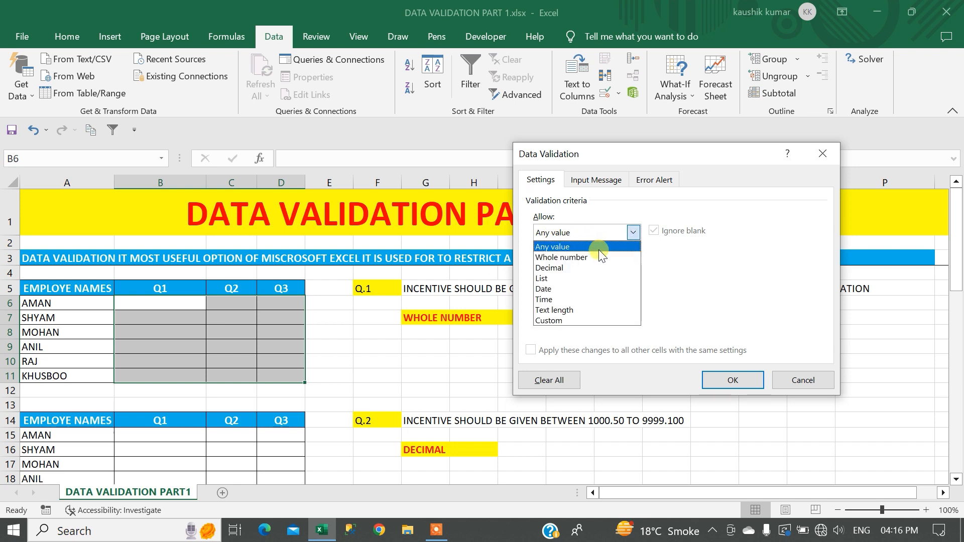
{"action": "left_click", "coordinate": [585, 256]}
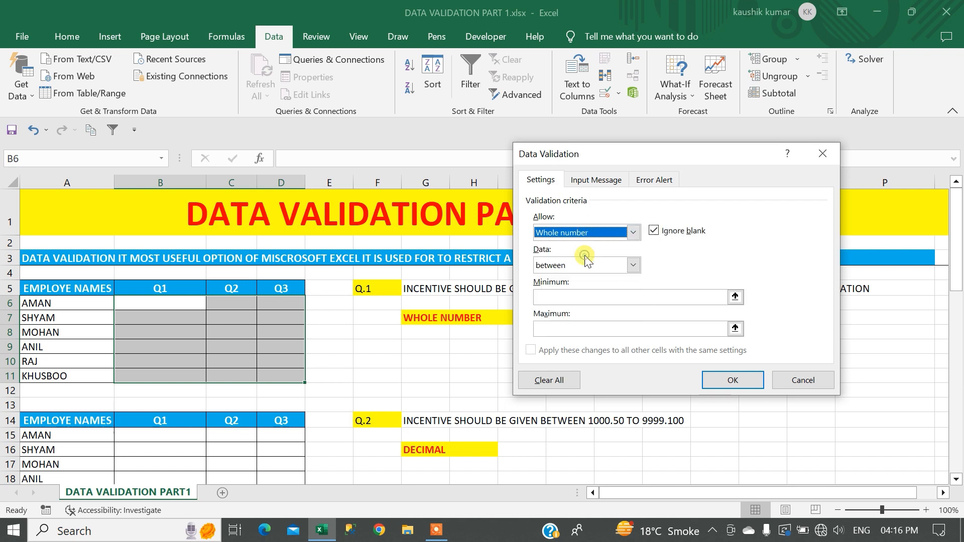
Set the whole number rule to a minimum of 1000 and a maximum of 10000, and apply it to B6:D11.
{"action": "left_click_drag", "start_coordinate": [598, 158], "coordinate": [628, 170]}
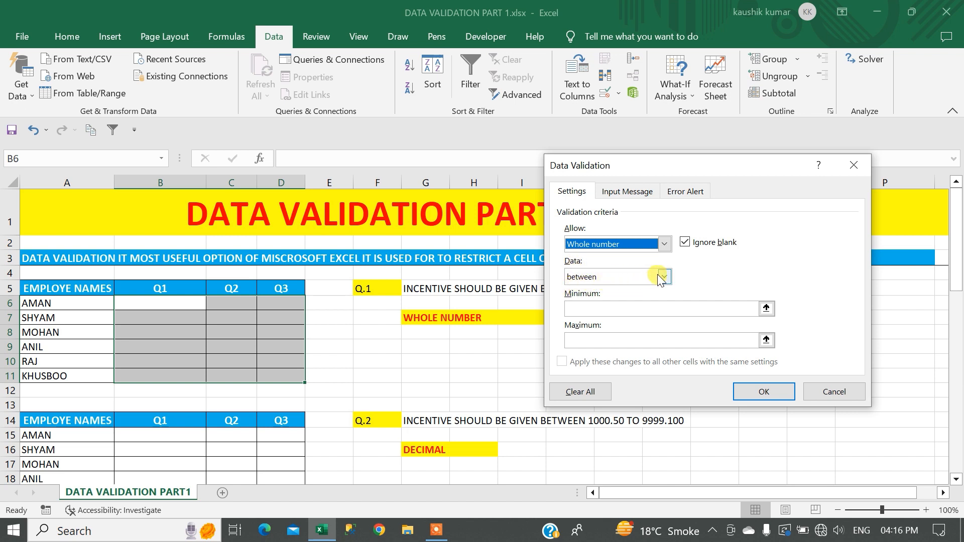
{"action": "left_click_drag", "start_coordinate": [624, 176], "coordinate": [576, 323]}
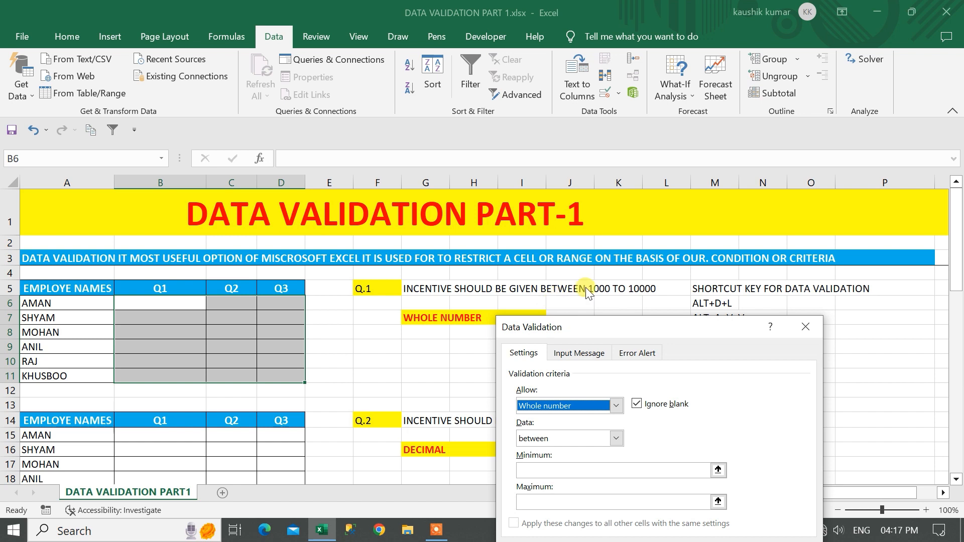
{"action": "left_click_drag", "start_coordinate": [619, 327], "coordinate": [598, 213]}
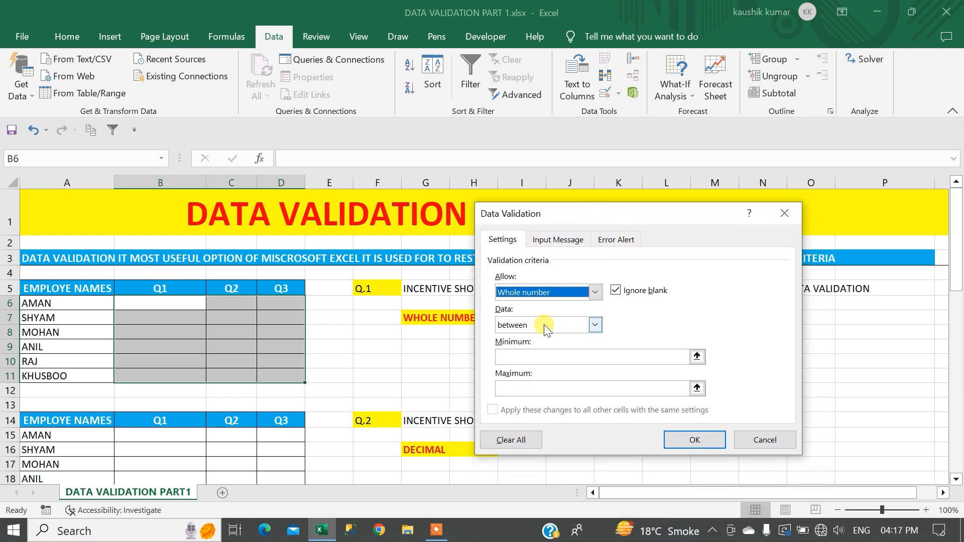
{"action": "left_click", "coordinate": [518, 357]}
{"action": "type", "text": "1000"}
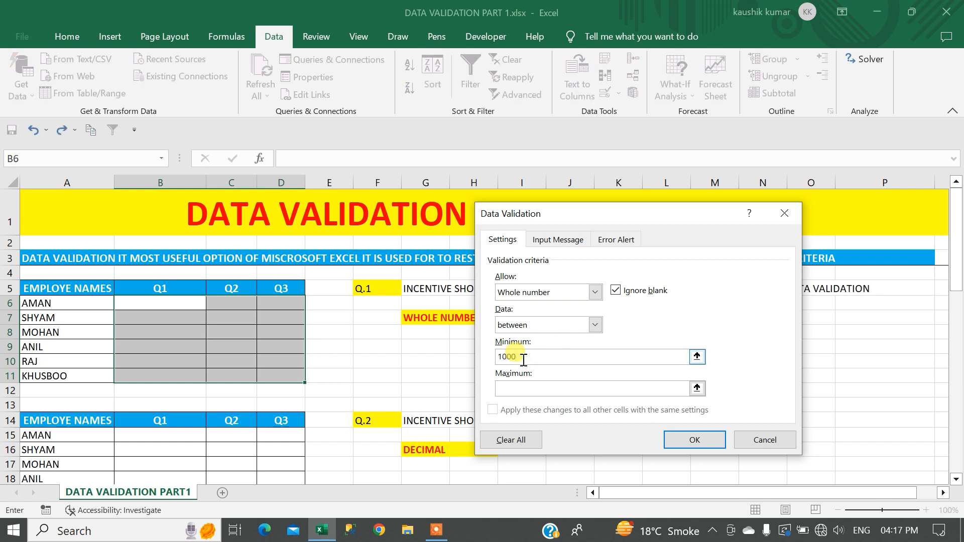
{"action": "left_click", "coordinate": [517, 389]}
{"action": "type", "text": "10000"}
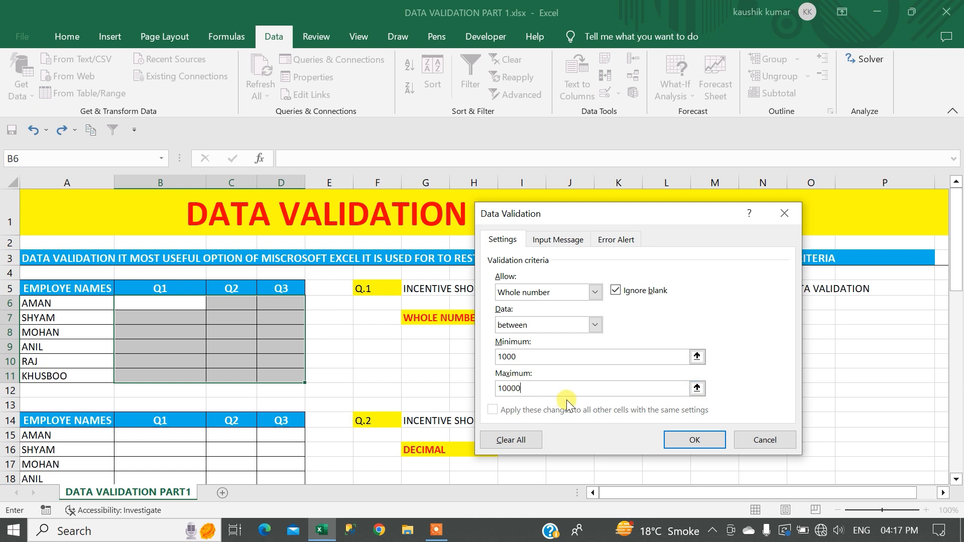
{"action": "left_click", "coordinate": [692, 439]}
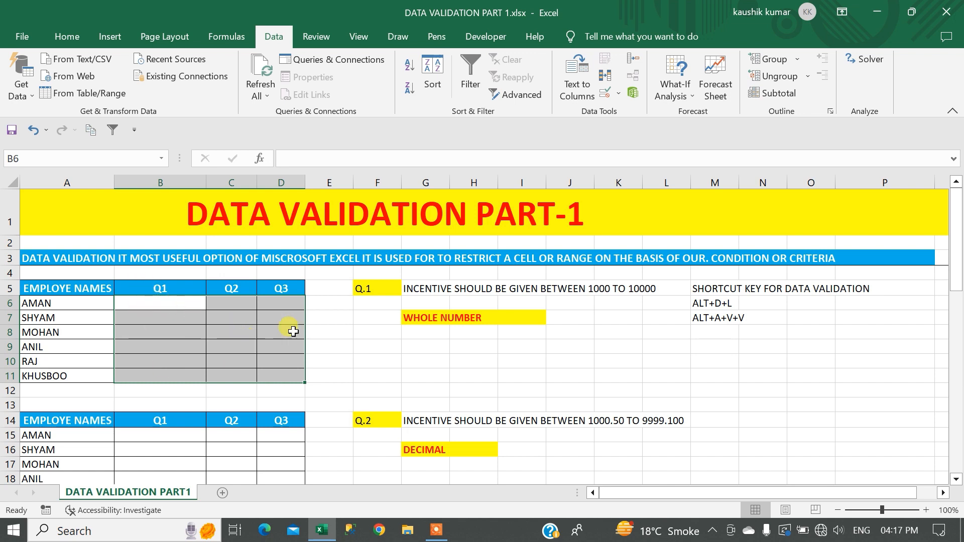
Clear the data validation rule from cells B6:D11.
{"action": "left_click", "coordinate": [606, 97]}
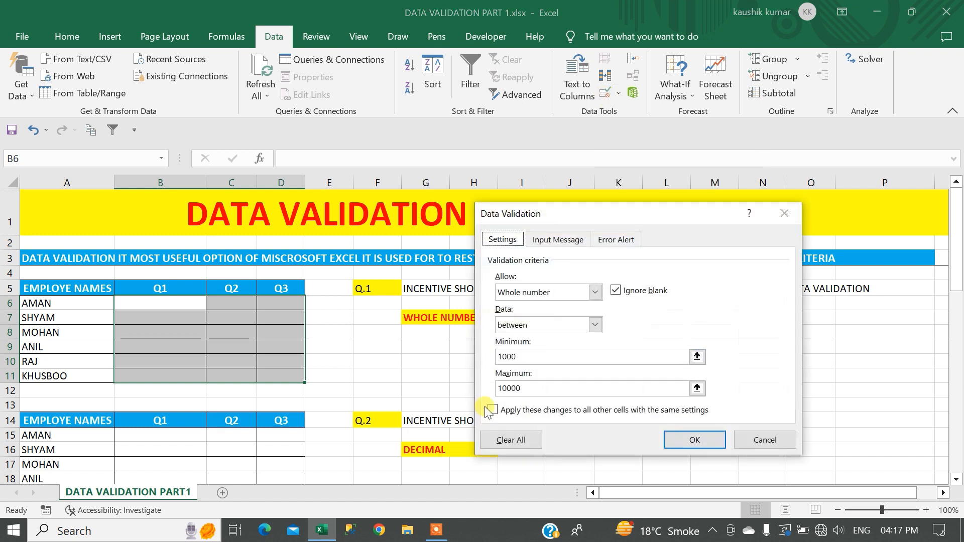
{"action": "left_click", "coordinate": [506, 440]}
{"action": "left_click", "coordinate": [694, 440]}
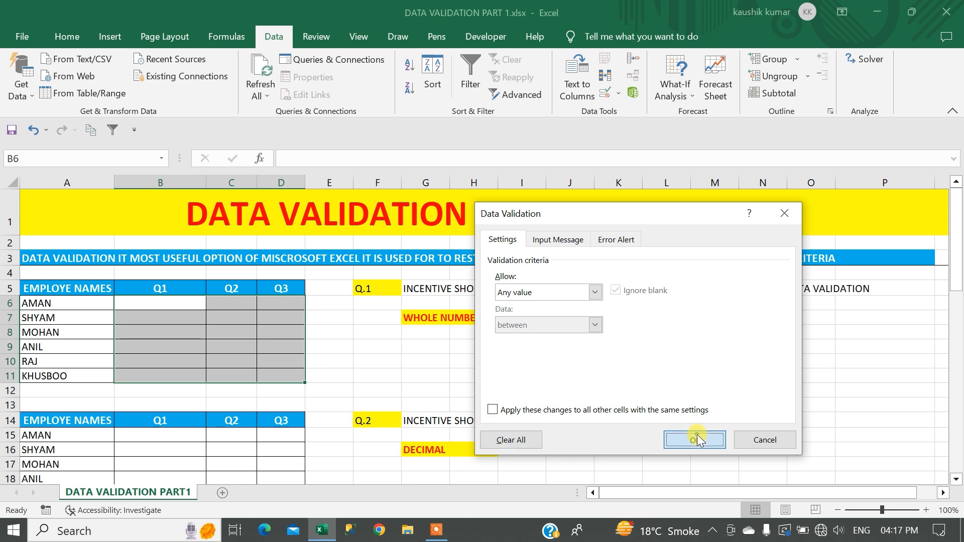
Apply data validation to B6:D11 that allows only whole numbers between 1000 and 10000.
{"action": "left_click", "coordinate": [194, 359]}
{"action": "left_click_drag", "start_coordinate": [144, 299], "coordinate": [266, 374]}
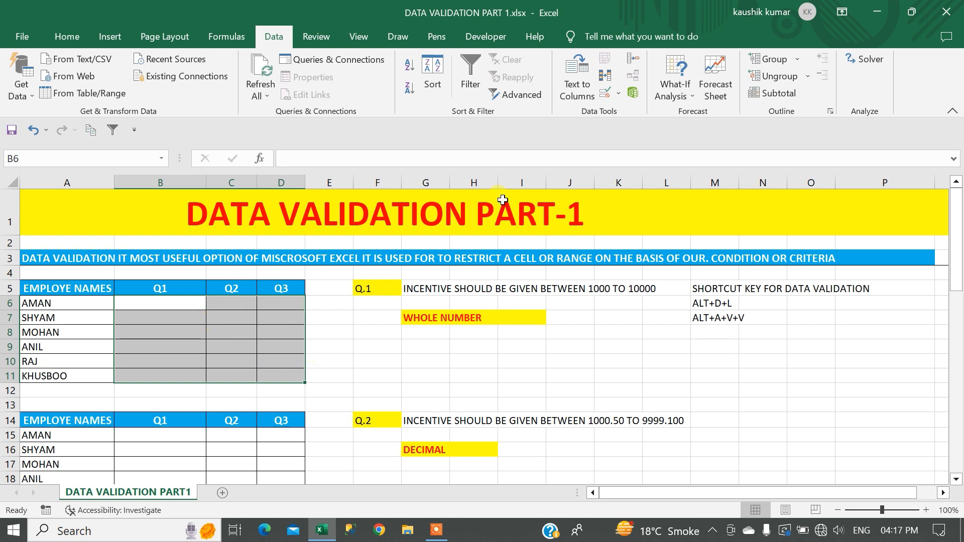
{"action": "left_click", "coordinate": [604, 94]}
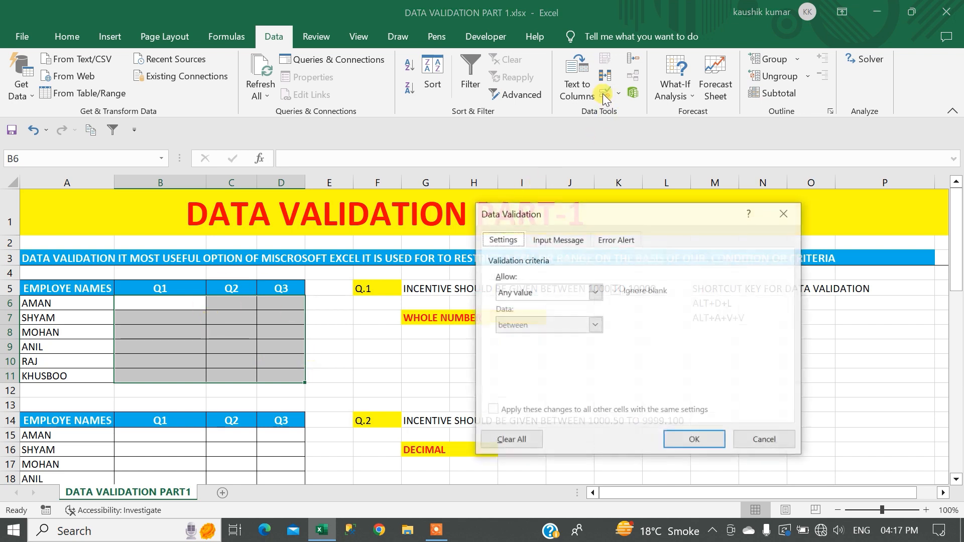
{"action": "left_click", "coordinate": [546, 292]}
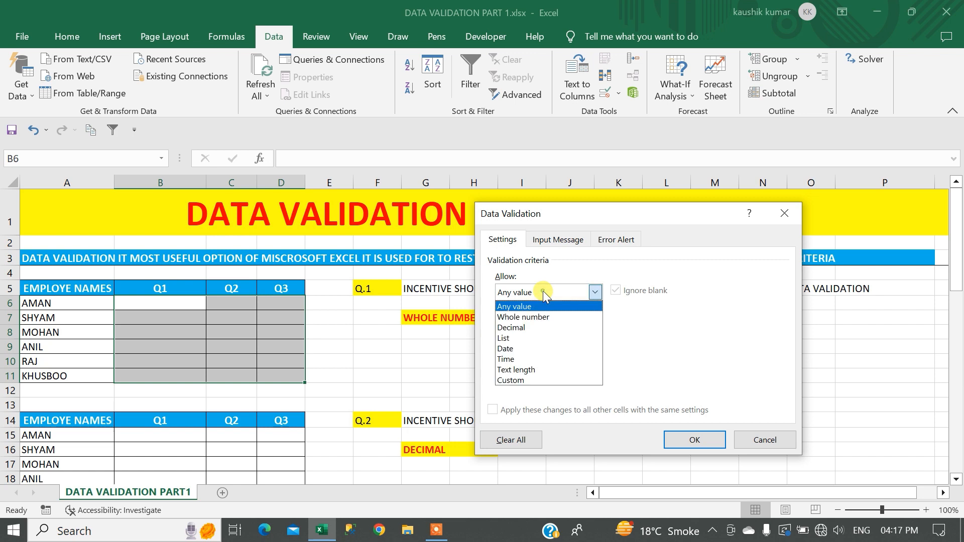
{"action": "left_click", "coordinate": [539, 316]}
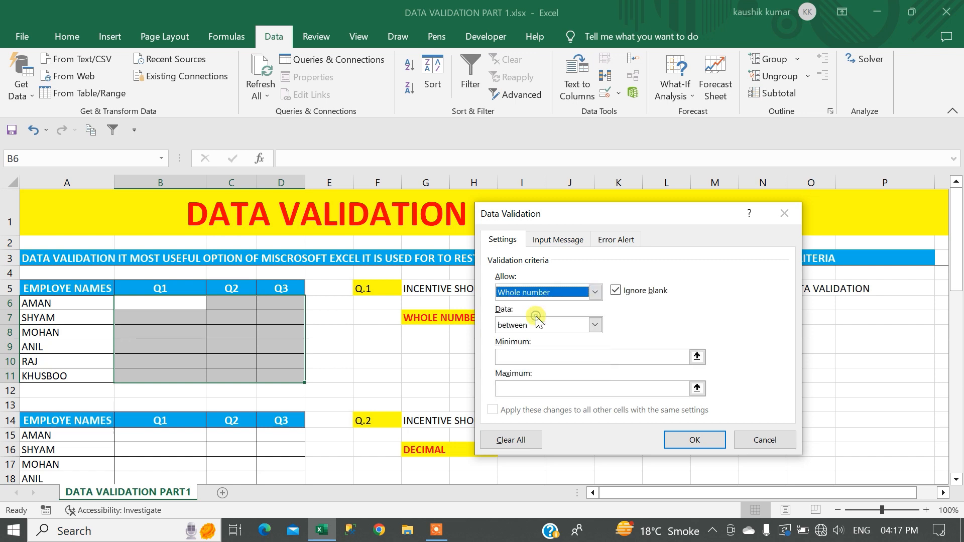
{"action": "left_click", "coordinate": [525, 357]}
{"action": "type", "text": "1000"}
{"action": "left_click", "coordinate": [524, 392]}
{"action": "type", "text": "1"}
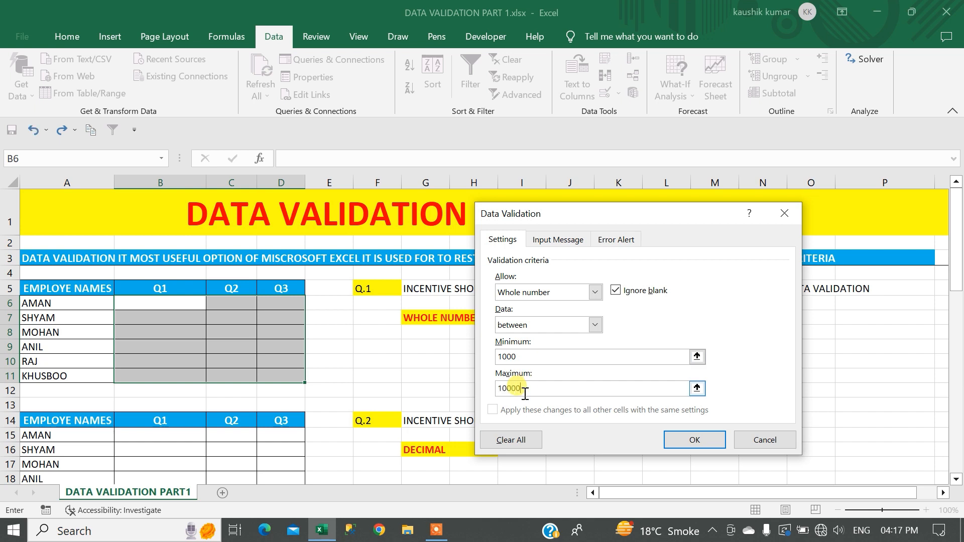
{"action": "left_click", "coordinate": [696, 436]}
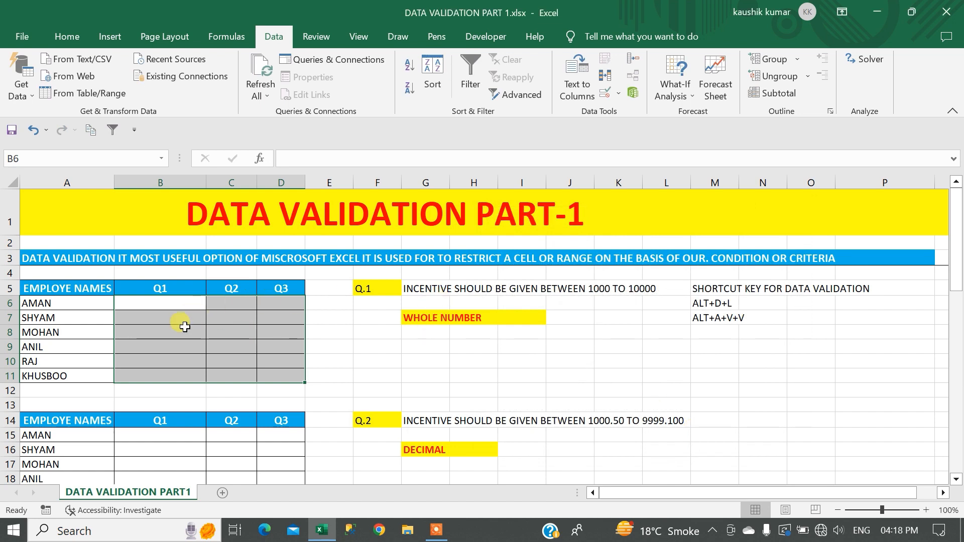
Enter 1000 as the first employee's Q1 incentive in cell B6.
{"action": "left_click", "coordinate": [155, 316]}
{"action": "left_click", "coordinate": [159, 307]}
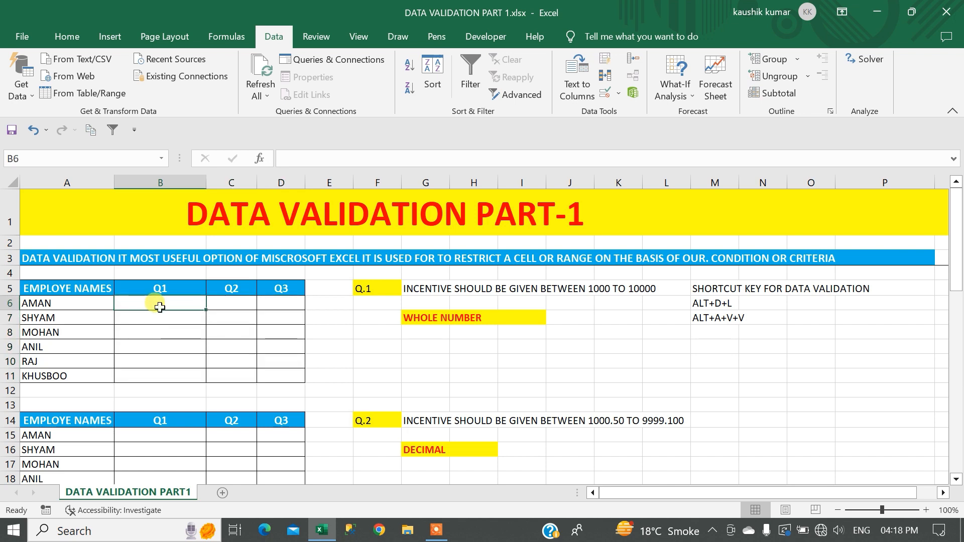
{"action": "type", "text": "1000"}
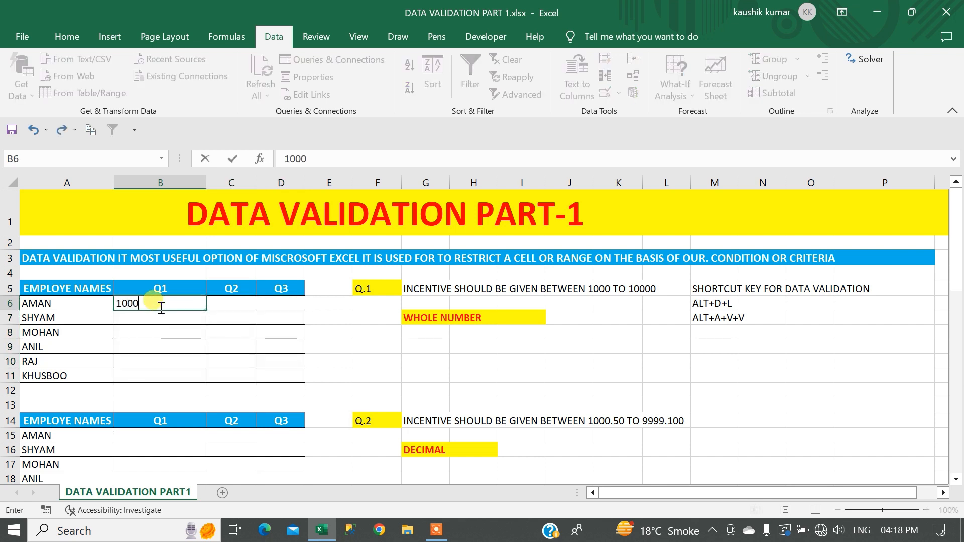
{"action": "key", "text": "Return"}
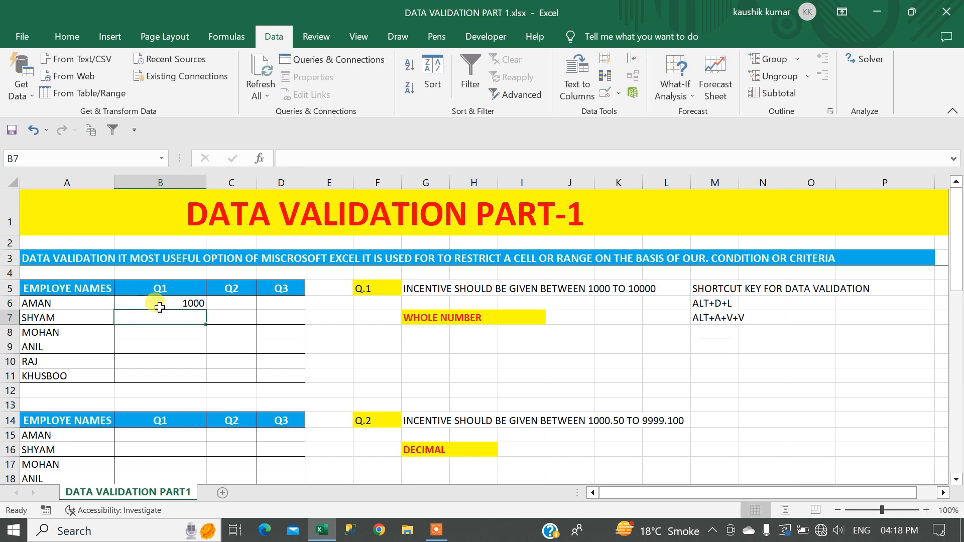
Test the validation rule by trying to enter 700 as the second employee's Q1 incentive in cell B7.
{"action": "type", "text": "700"}
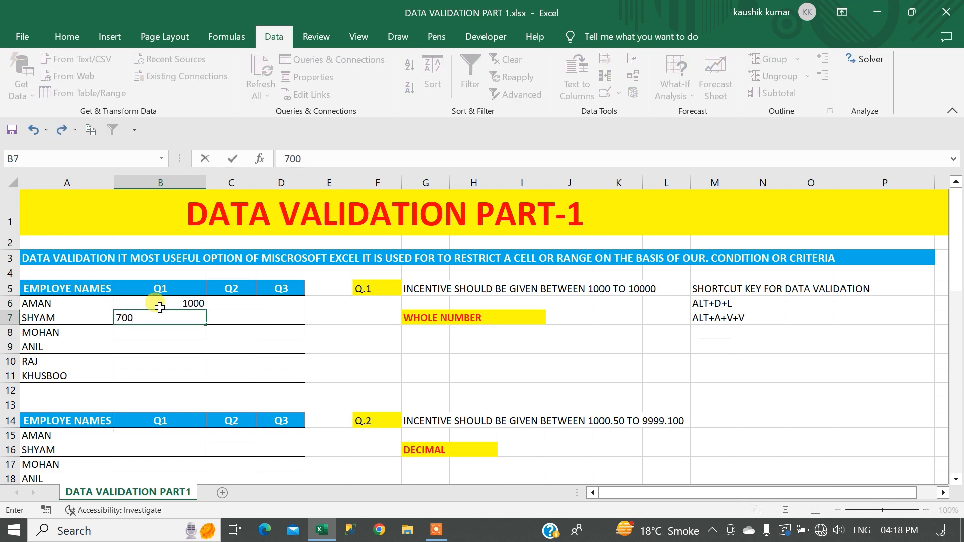
{"action": "type", "text": "0"}
{"action": "key", "text": "BackSpace"}
{"action": "key", "text": "Return"}
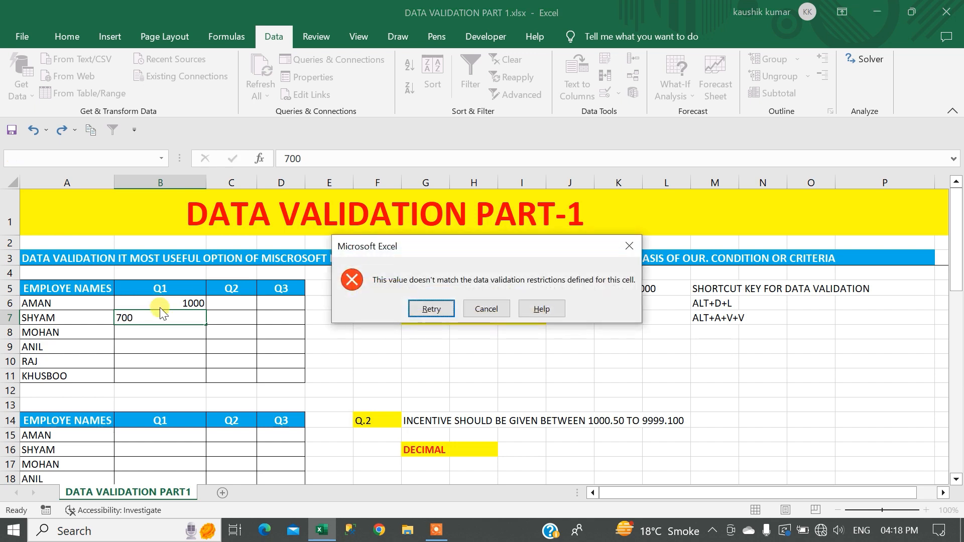
Dismiss the rejected entry and enter 6000 in cell C7 and 10000 in cell B7 for the second employee.
{"action": "left_click", "coordinate": [481, 309]}
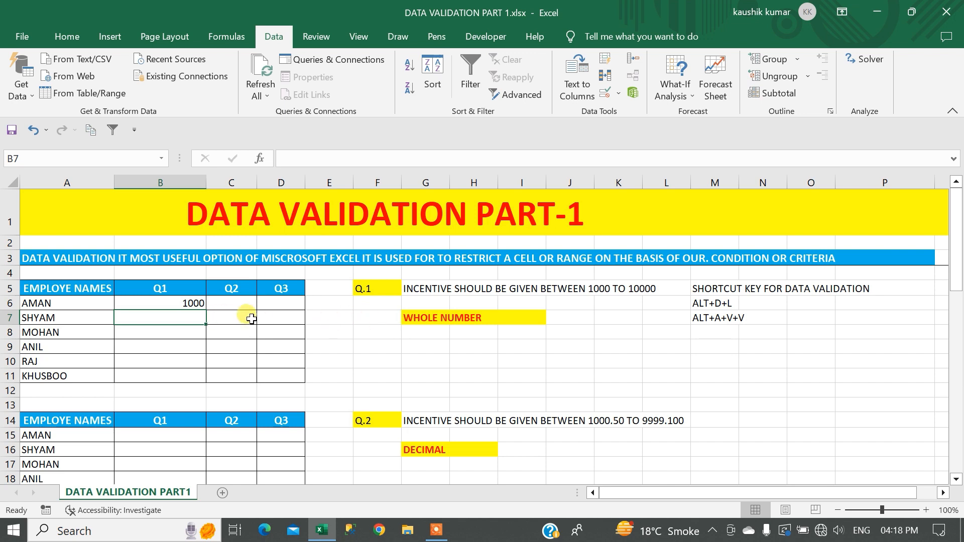
{"action": "left_click", "coordinate": [250, 319]}
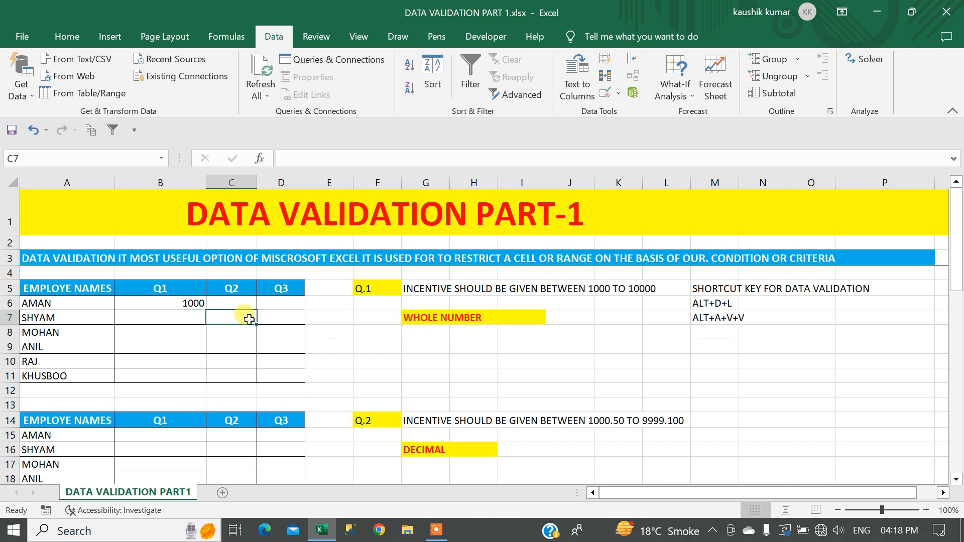
{"action": "type", "text": "6000"}
{"action": "key", "text": "Return"}
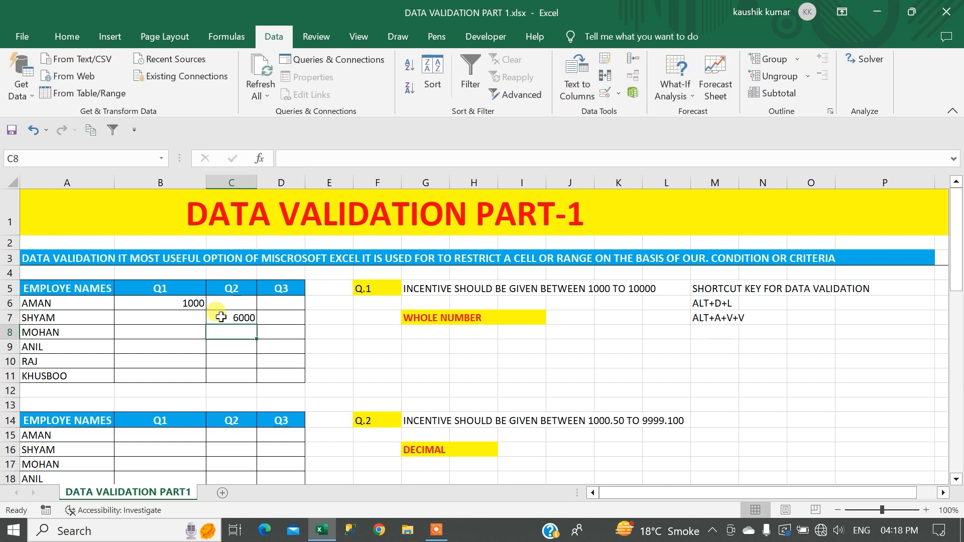
{"action": "left_click", "coordinate": [167, 317]}
{"action": "type", "text": "10000"}
{"action": "key", "text": "Return"}
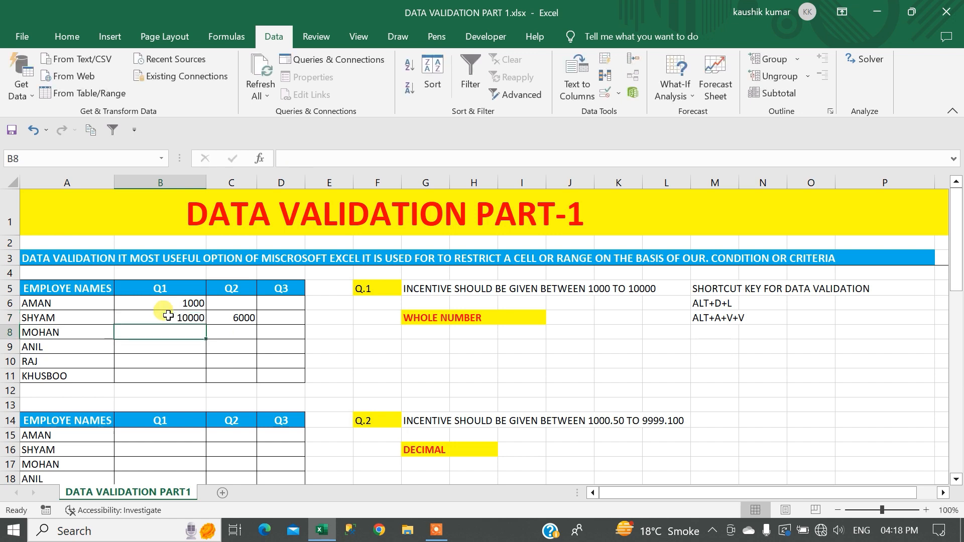
Test the upper limit by trying to enter 11000 as the third employee's Q1 incentive in B8, and discard the entry.
{"action": "type", "text": "11000"}
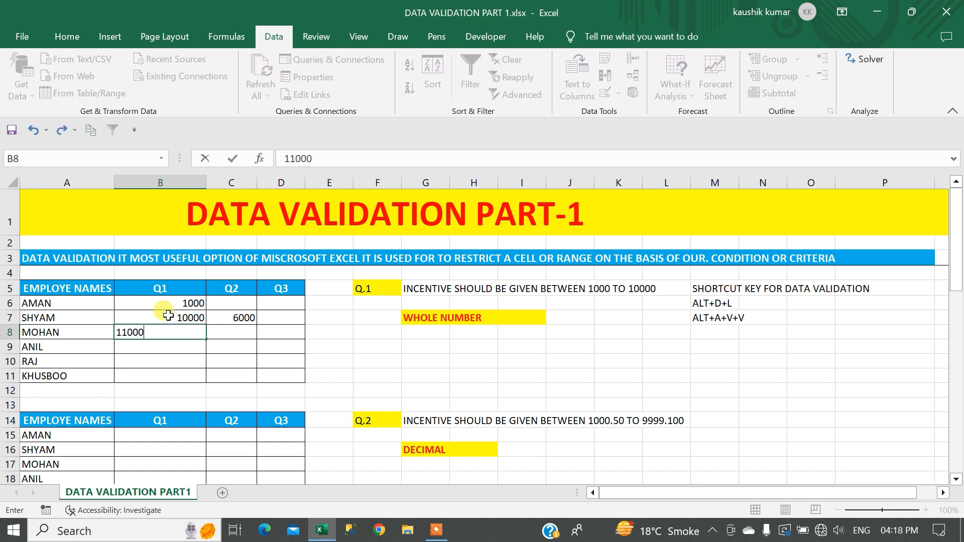
{"action": "key", "text": "Return"}
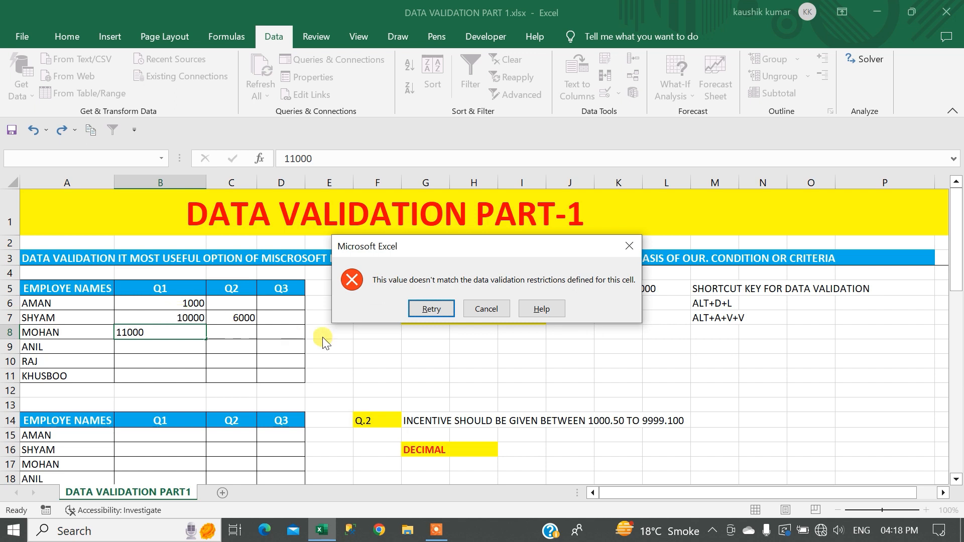
{"action": "left_click", "coordinate": [428, 309]}
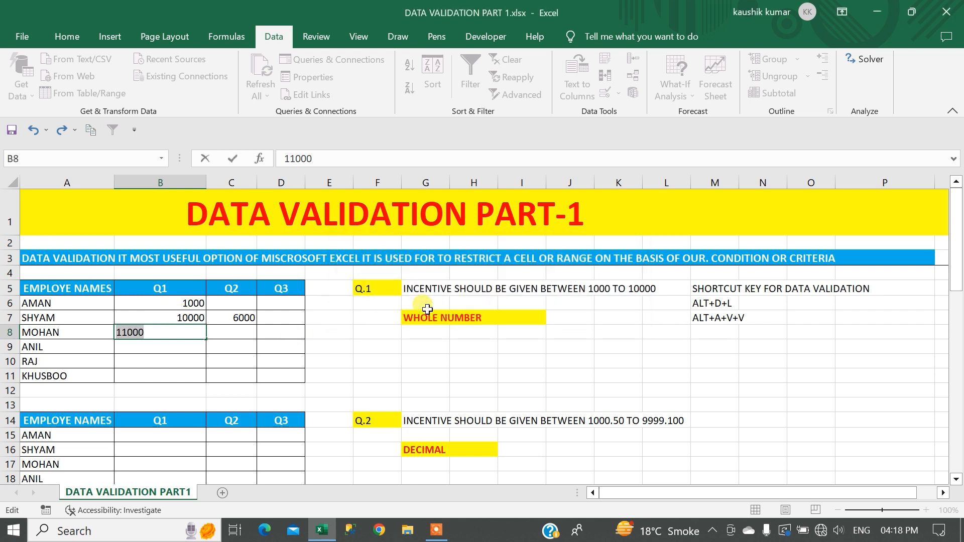
{"action": "key", "text": "Return"}
{"action": "key", "text": "Return"}
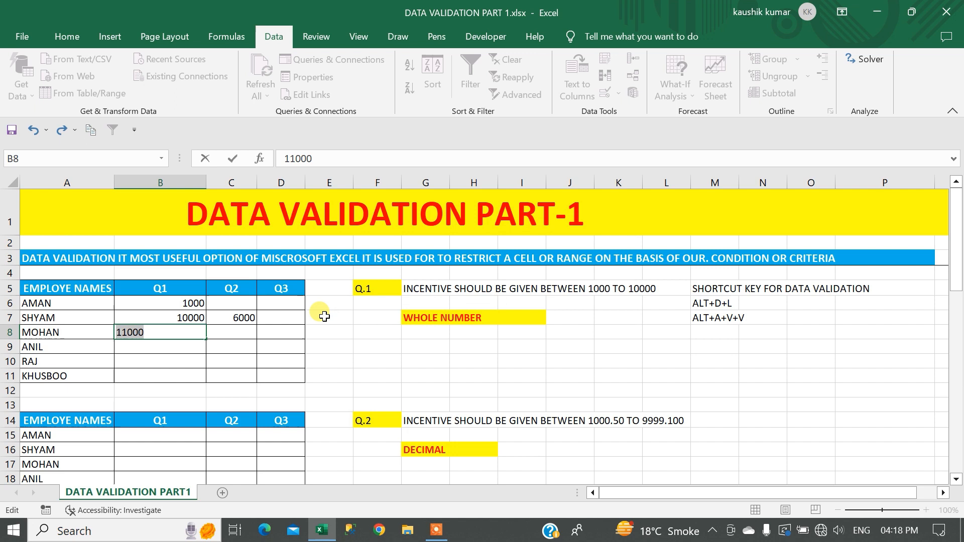
{"action": "type", "text": "`"}
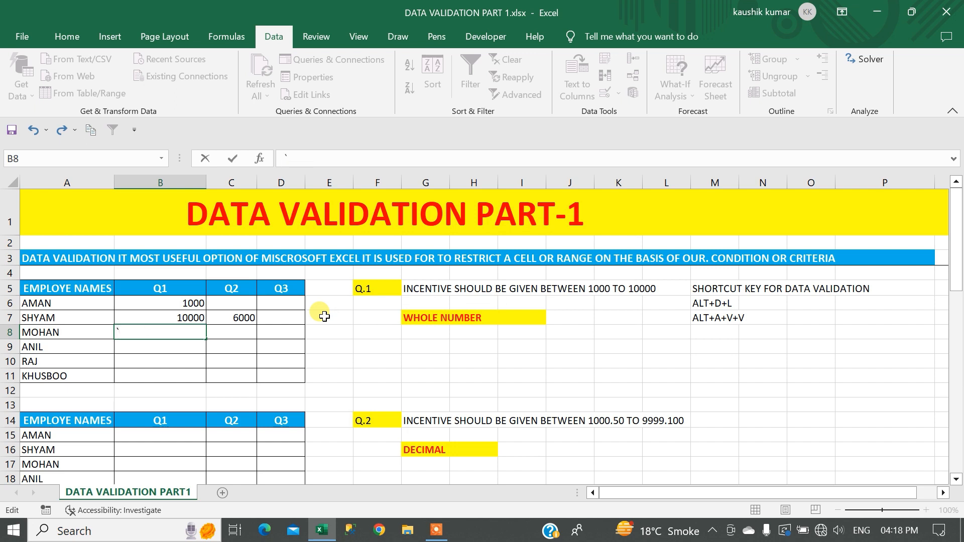
{"action": "key", "text": "Escape"}
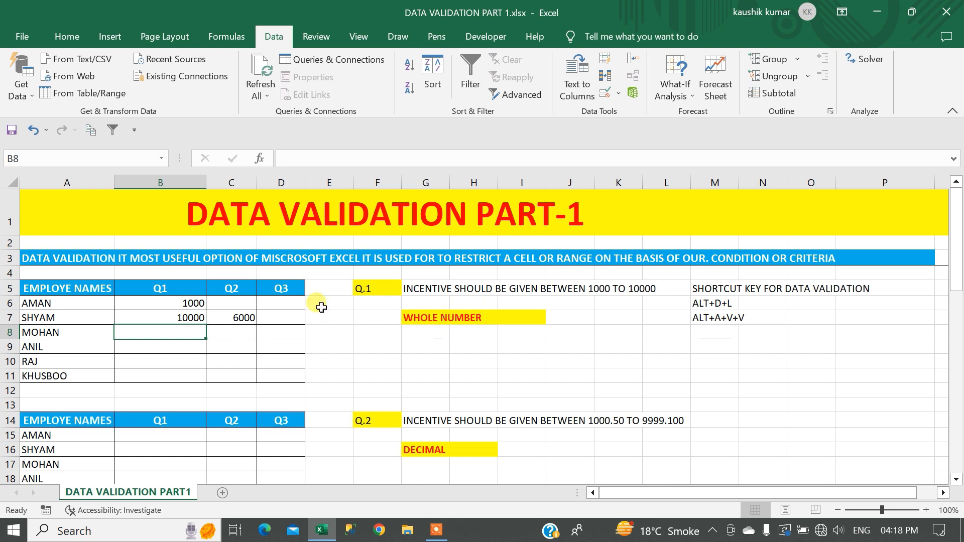
Review the allowed value types and comparison options in the data validation settings of B6:D11, closing them without saving.
{"action": "left_click_drag", "start_coordinate": [179, 303], "coordinate": [286, 377]}
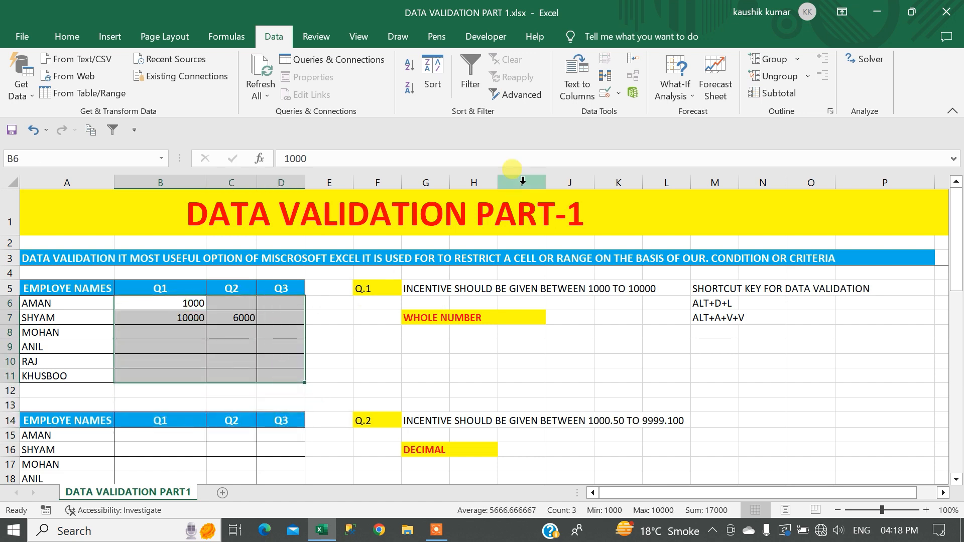
{"action": "left_click", "coordinate": [602, 98]}
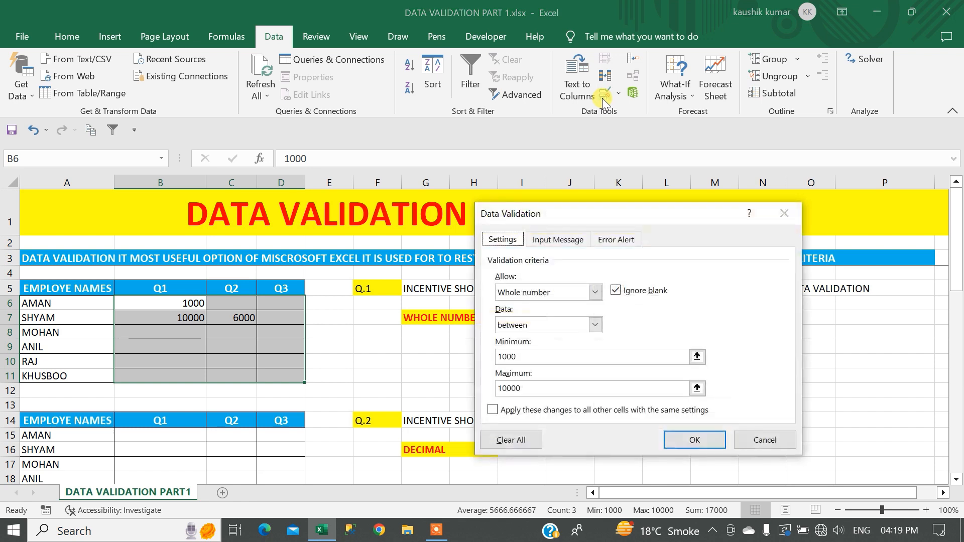
{"action": "left_click", "coordinate": [543, 293]}
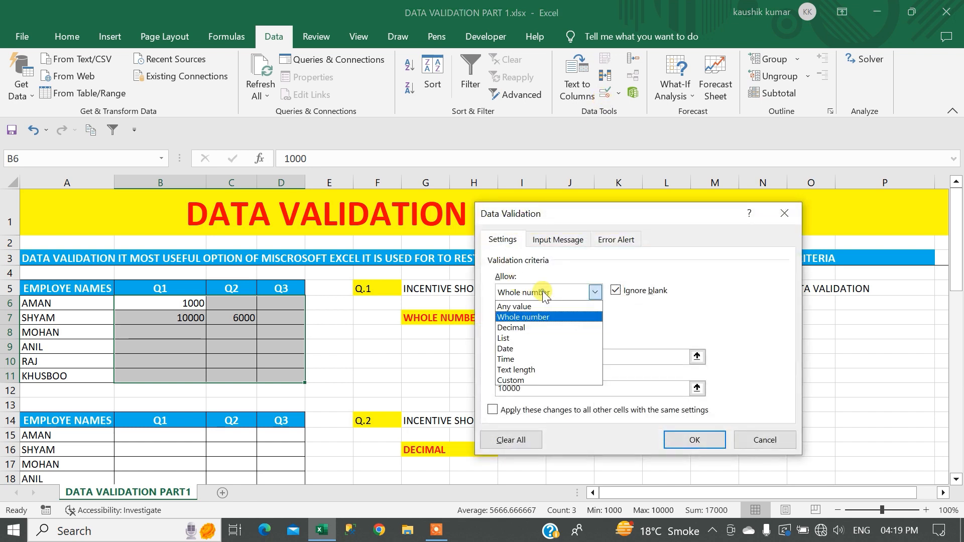
{"action": "left_click", "coordinate": [531, 308]}
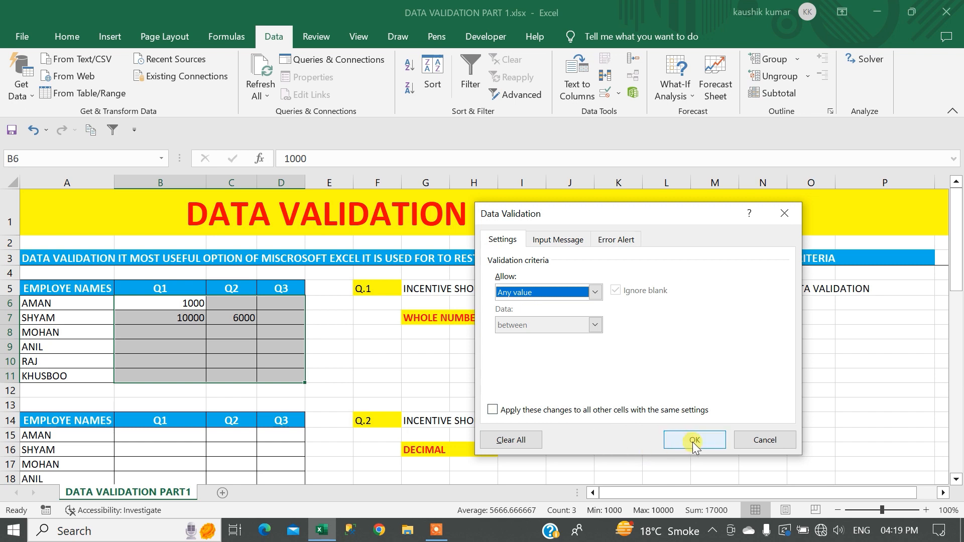
{"action": "left_click", "coordinate": [581, 292]}
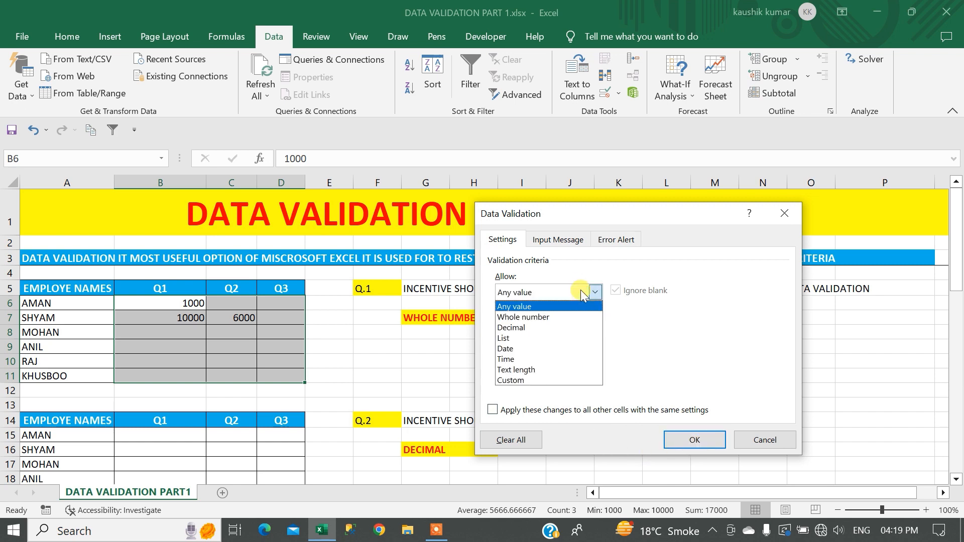
{"action": "left_click", "coordinate": [570, 317]}
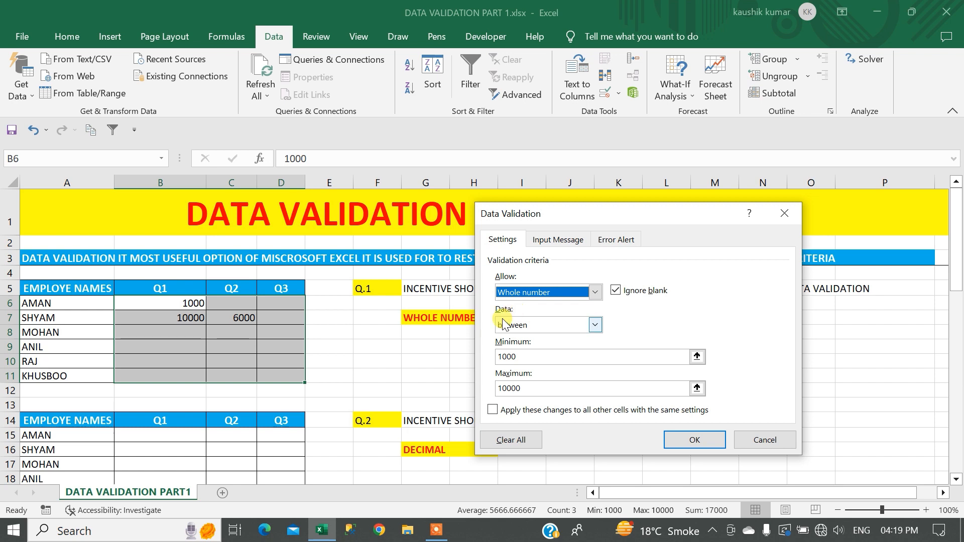
{"action": "left_click", "coordinate": [530, 325]}
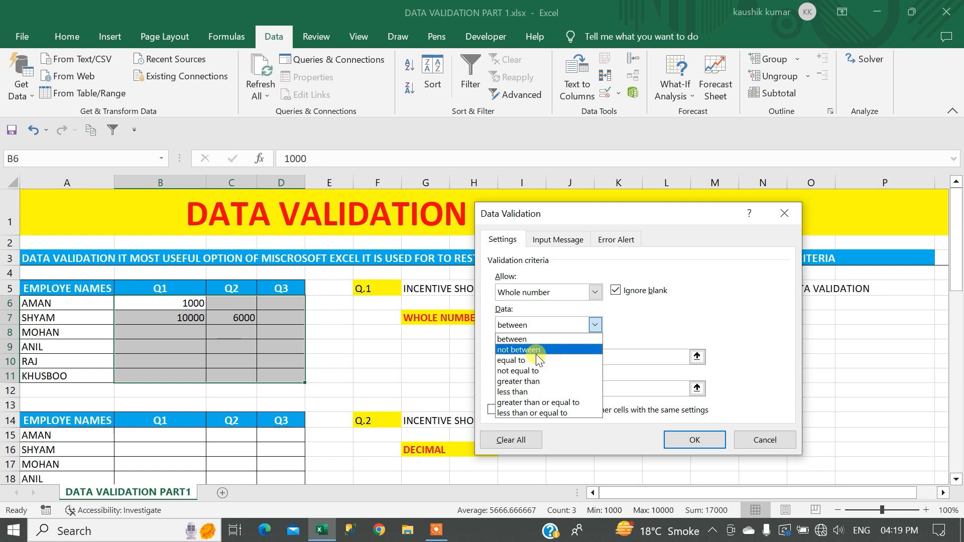
{"action": "left_click", "coordinate": [602, 339]}
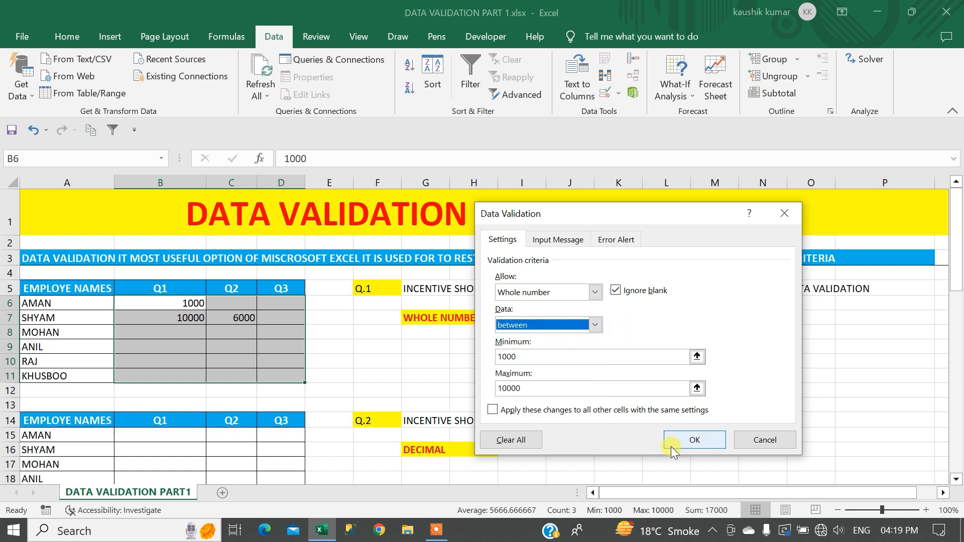
{"action": "left_click", "coordinate": [761, 444]}
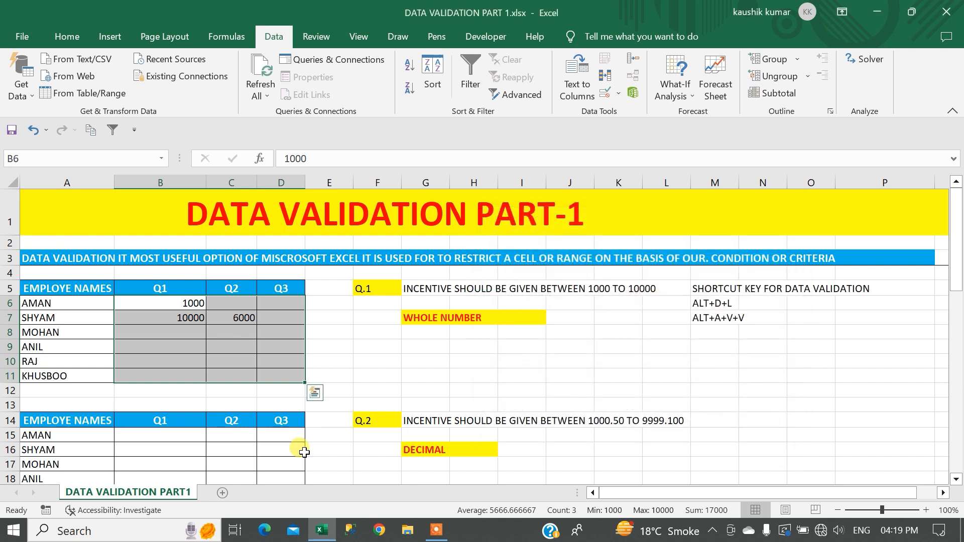
Examine the second employee table and the Q.2 incentive requirement beside it.
{"action": "left_click", "coordinate": [163, 433]}
{"action": "key", "text": "Down"}
{"action": "key", "text": "Down"}
{"action": "key", "text": "Down"}
{"action": "key", "text": "Down"}
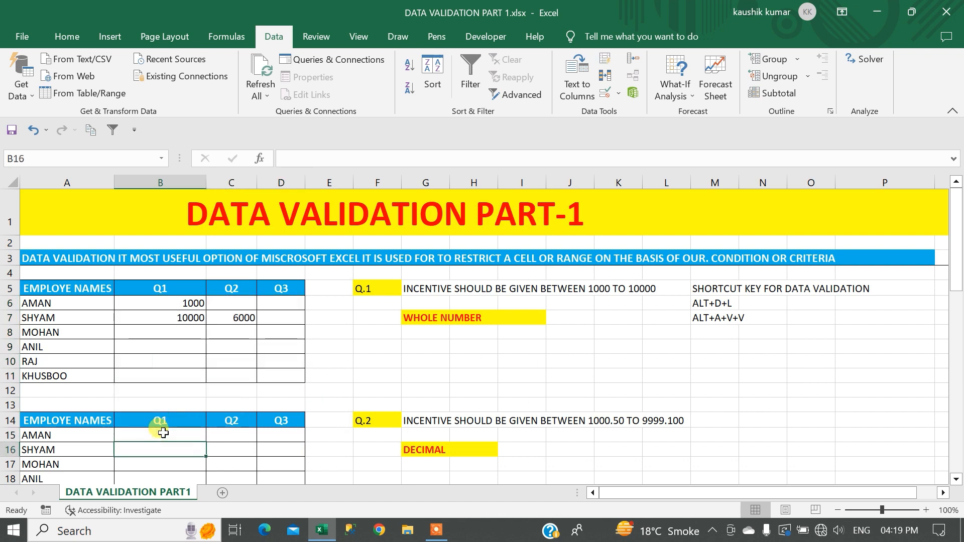
{"action": "key", "text": "Up"}
{"action": "key", "text": "Up"}
{"action": "key", "text": "Up"}
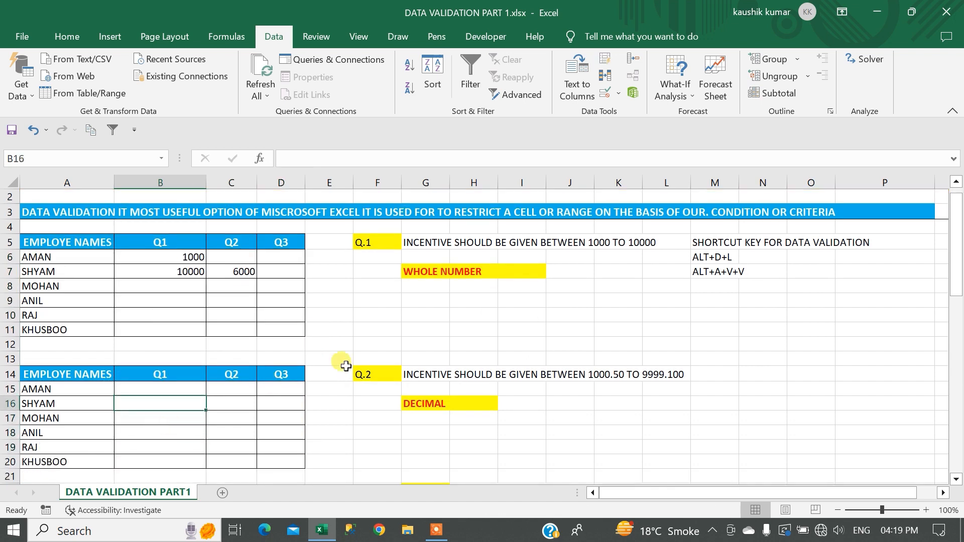
{"action": "left_click", "coordinate": [447, 374]}
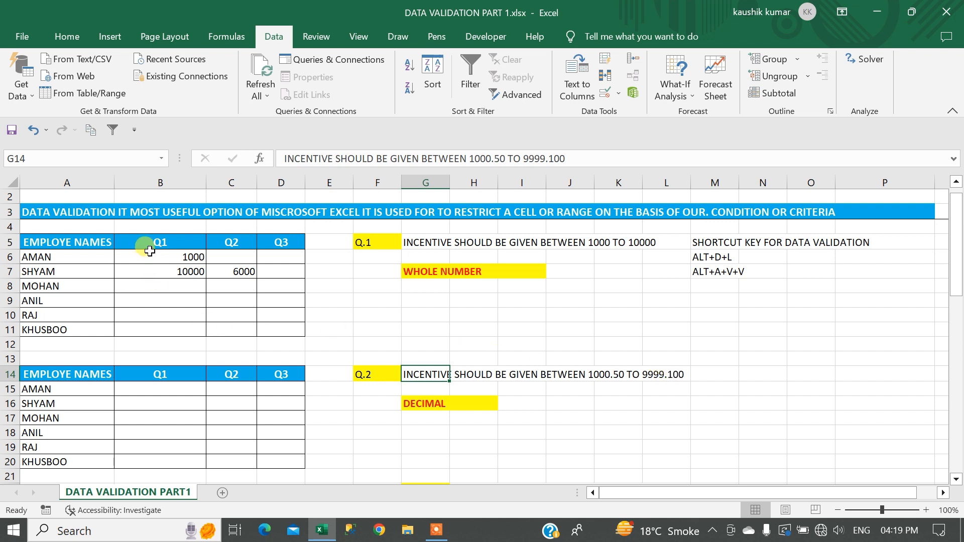
Test the whole number rule by trying to enter 8750.90 in cell B8, and discard the entry.
{"action": "left_click", "coordinate": [150, 286]}
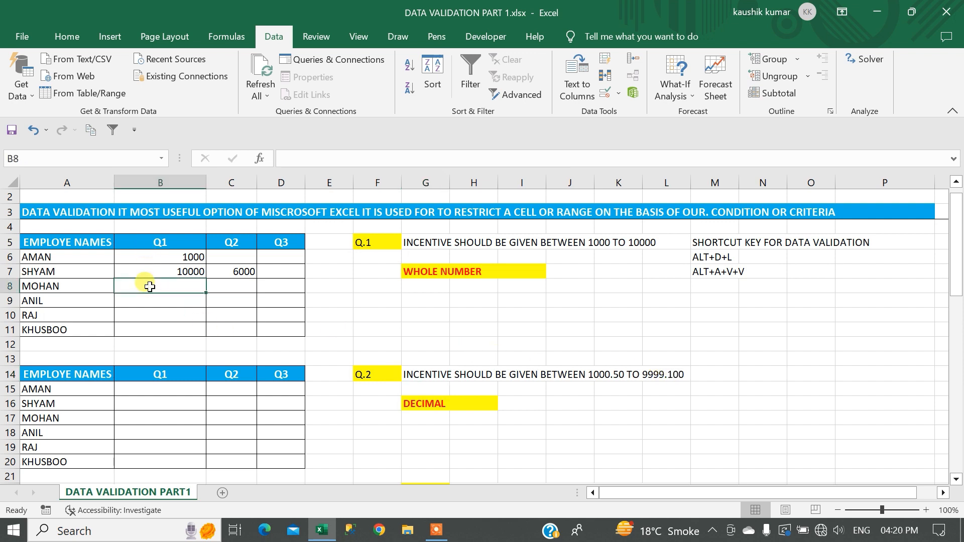
{"action": "type", "text": "875"}
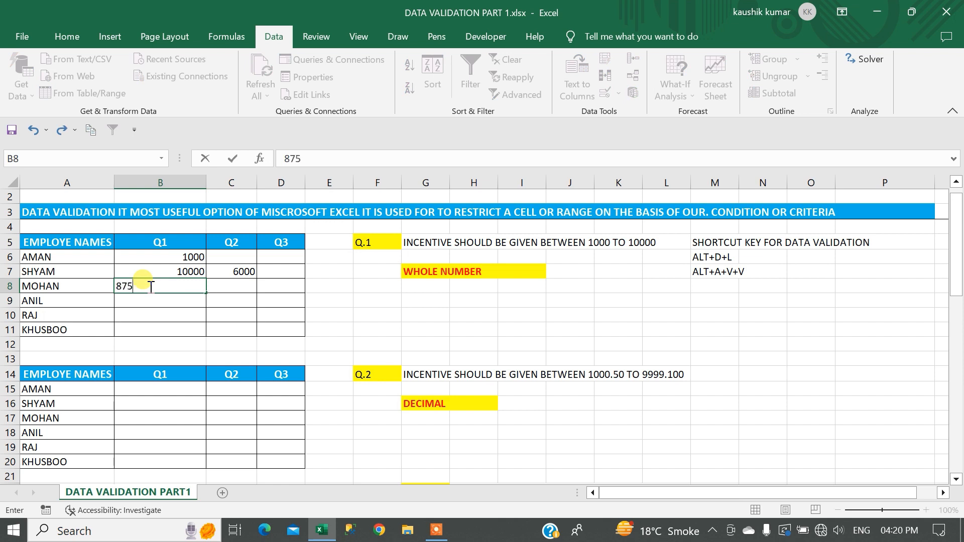
{"action": "type", "text": "0.90"}
{"action": "key", "text": "Return"}
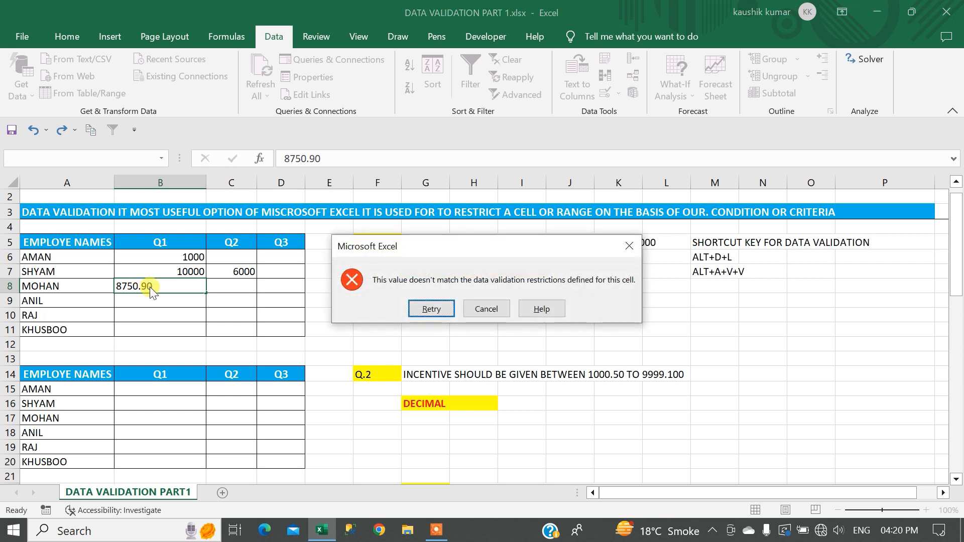
{"action": "left_click", "coordinate": [479, 312]}
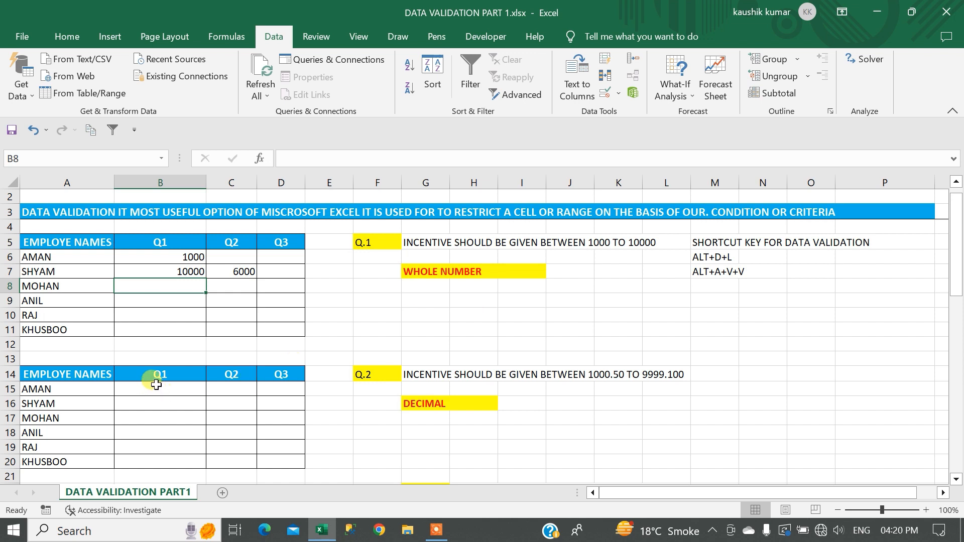
Apply data validation to B15:D20 that allows only decimal values between 1000 and 10000.
{"action": "left_click_drag", "start_coordinate": [181, 389], "coordinate": [291, 458]}
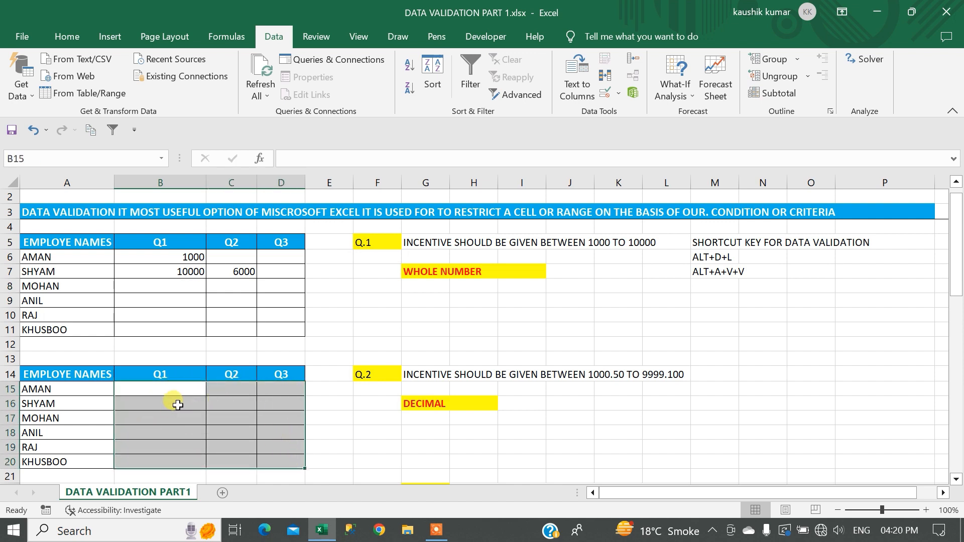
{"action": "left_click", "coordinate": [608, 93]}
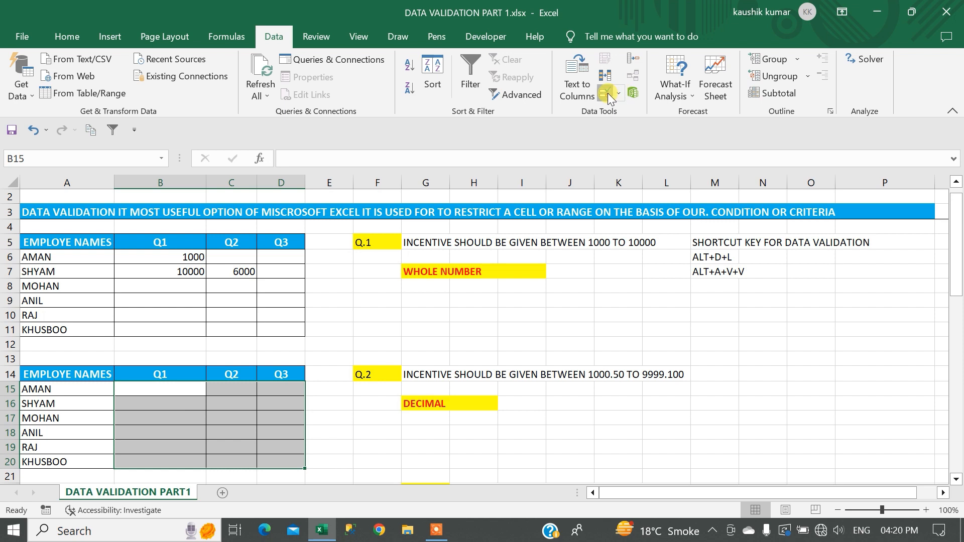
{"action": "left_click", "coordinate": [561, 296]}
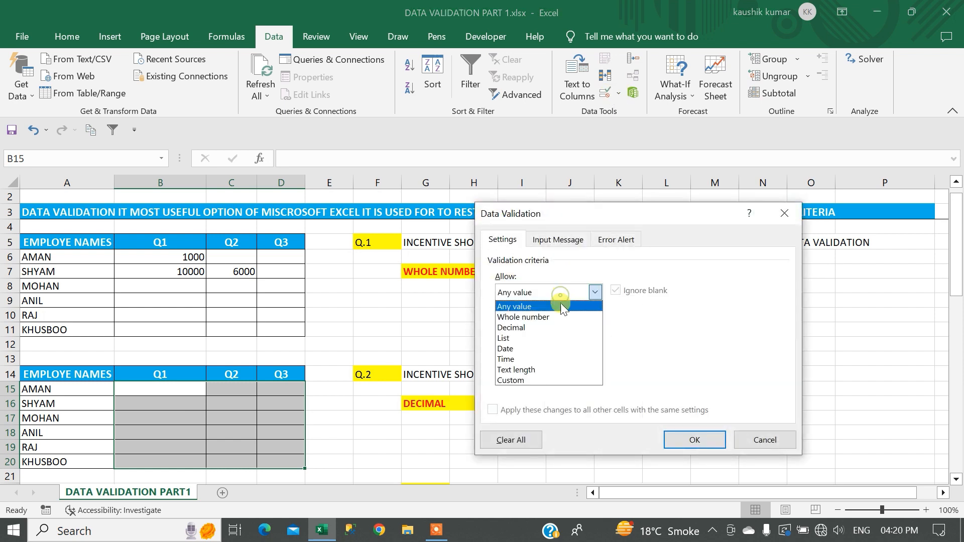
{"action": "left_click", "coordinate": [553, 326]}
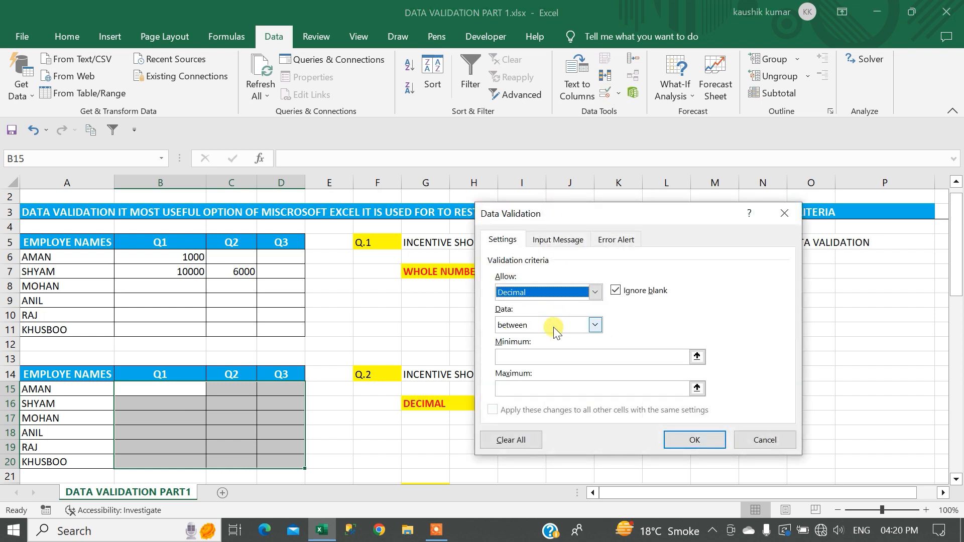
{"action": "left_click", "coordinate": [539, 357]}
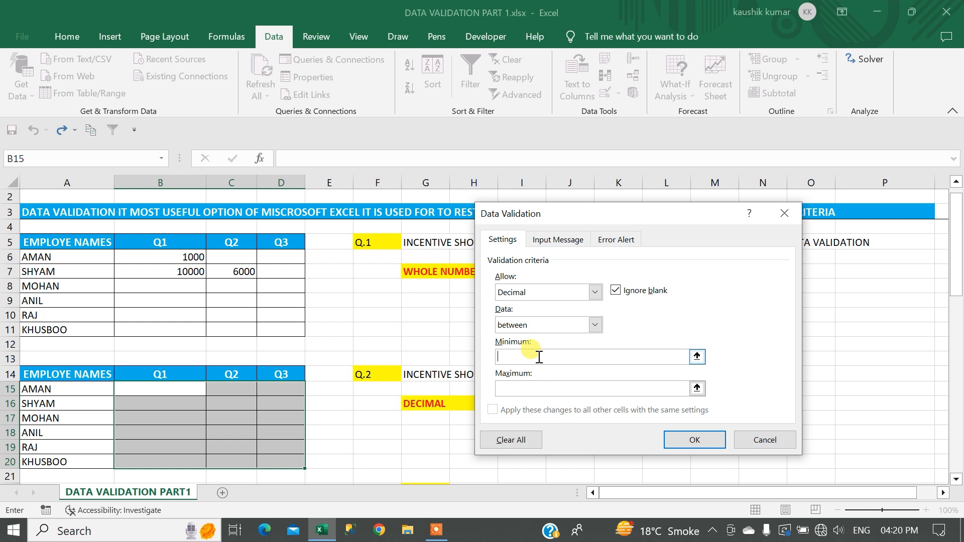
{"action": "type", "text": "1000"}
{"action": "left_click", "coordinate": [532, 388]}
{"action": "type", "text": "10000"}
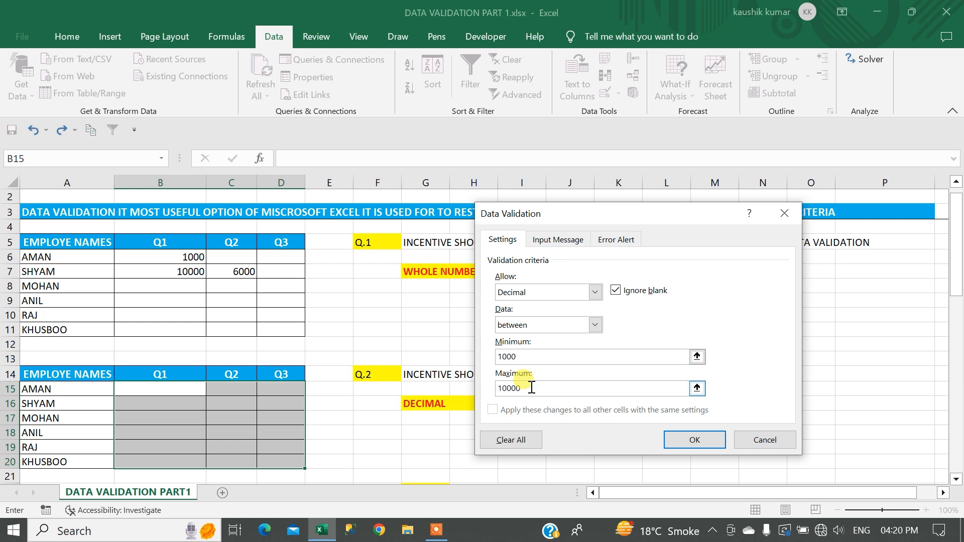
{"action": "left_click", "coordinate": [692, 438]}
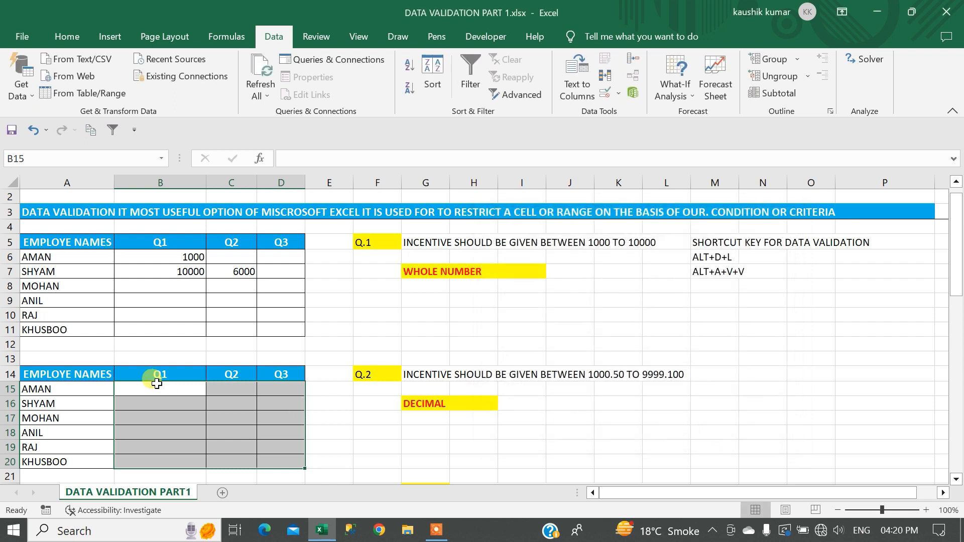
Enter 8750.70 as the first employee's Q1 incentive in cell B15 of the second table.
{"action": "type", "text": "87"}
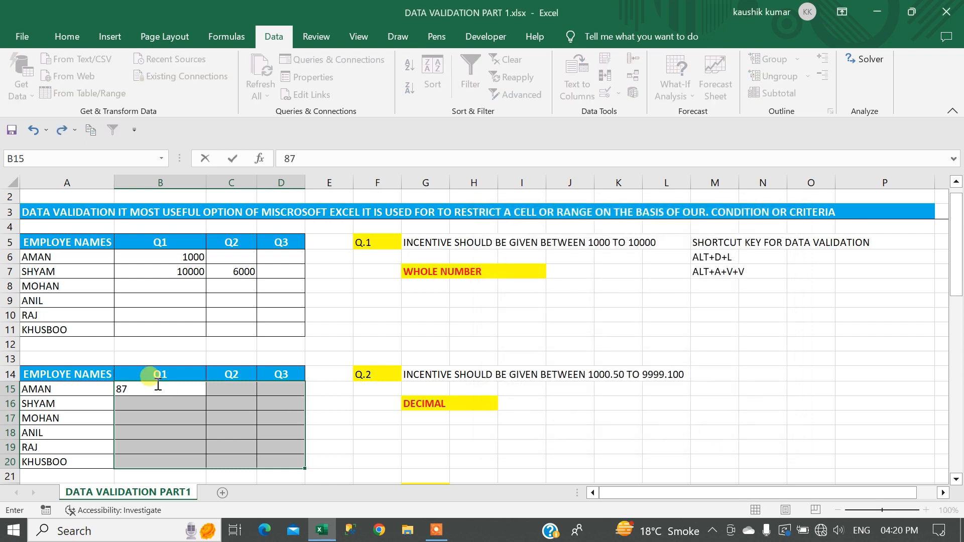
{"action": "type", "text": "50.70"}
{"action": "key", "text": "Return"}
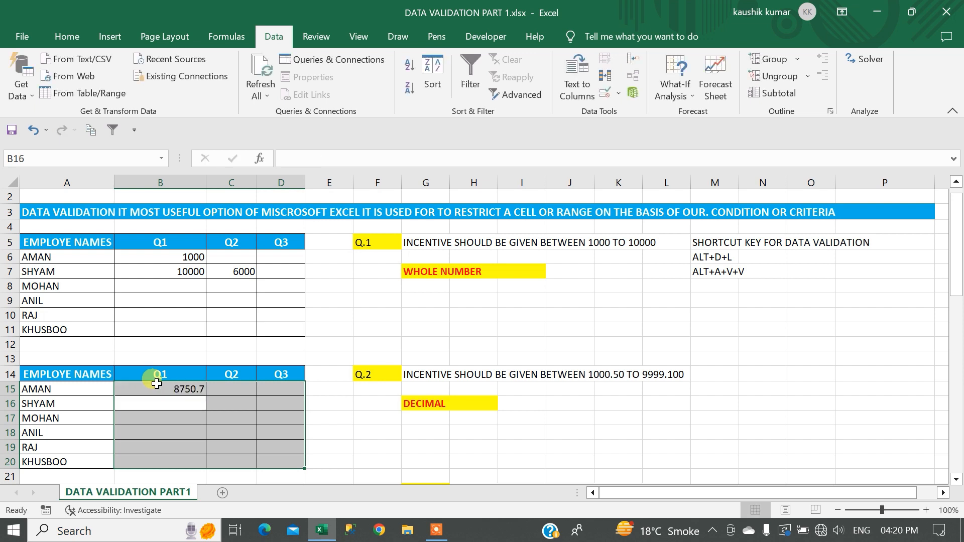
Format the incentive in cell B15 to show two decimal places.
{"action": "left_click", "coordinate": [183, 390]}
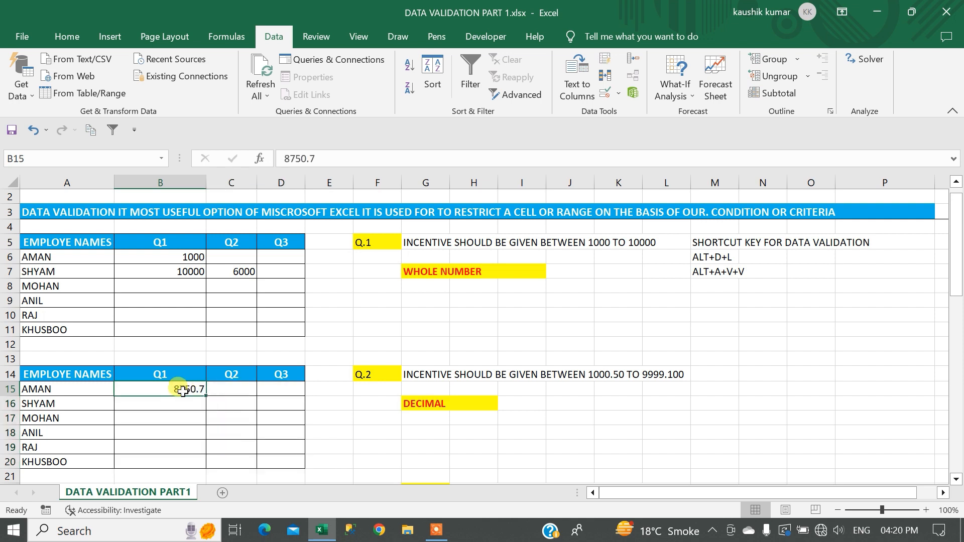
{"action": "left_click", "coordinate": [63, 38]}
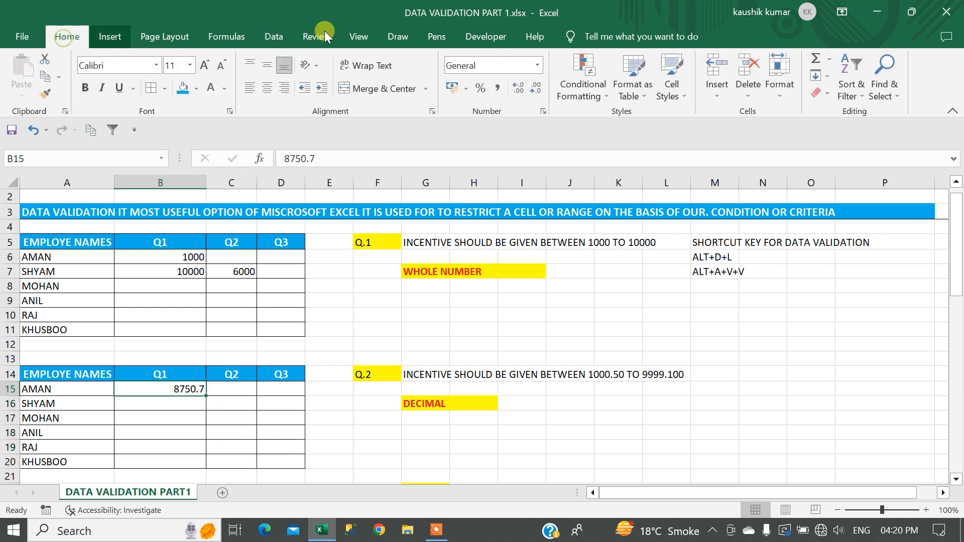
{"action": "left_click", "coordinate": [518, 89]}
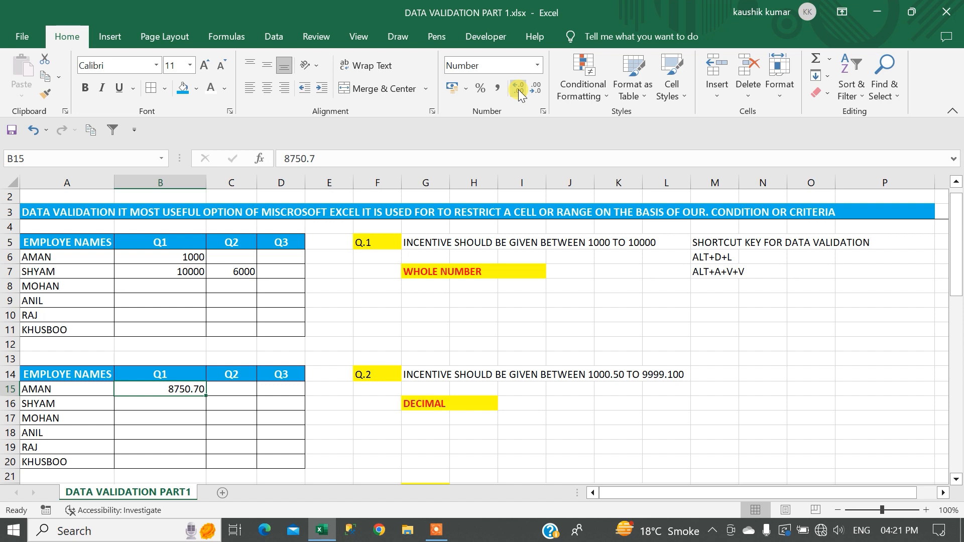
Enter 6789 as the first employee's Q2 incentive in cell C15.
{"action": "left_click", "coordinate": [241, 388]}
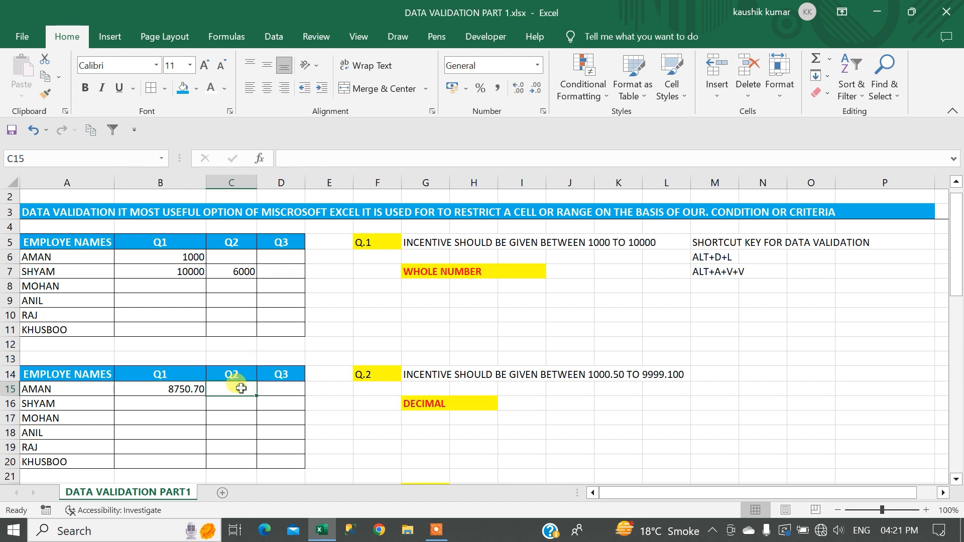
{"action": "type", "text": "6789"}
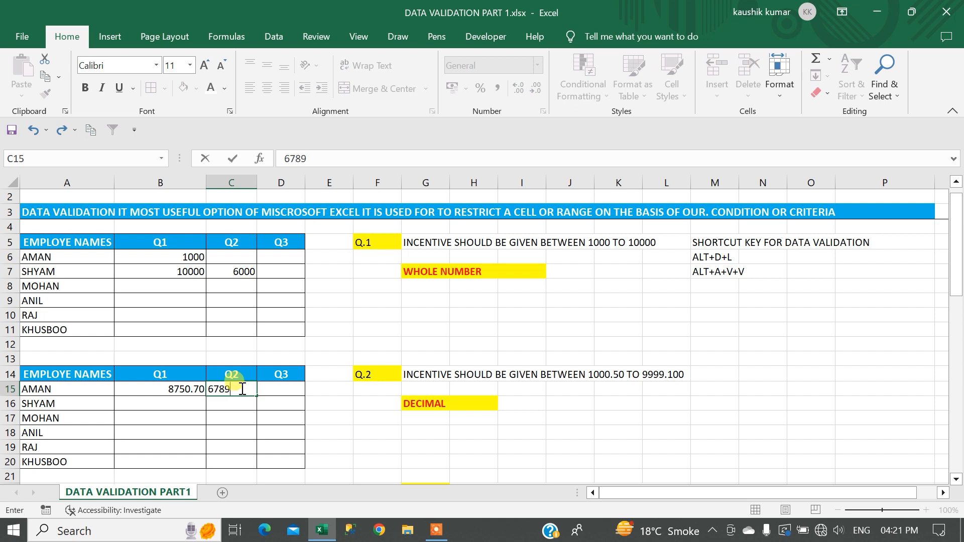
{"action": "key", "text": "Return"}
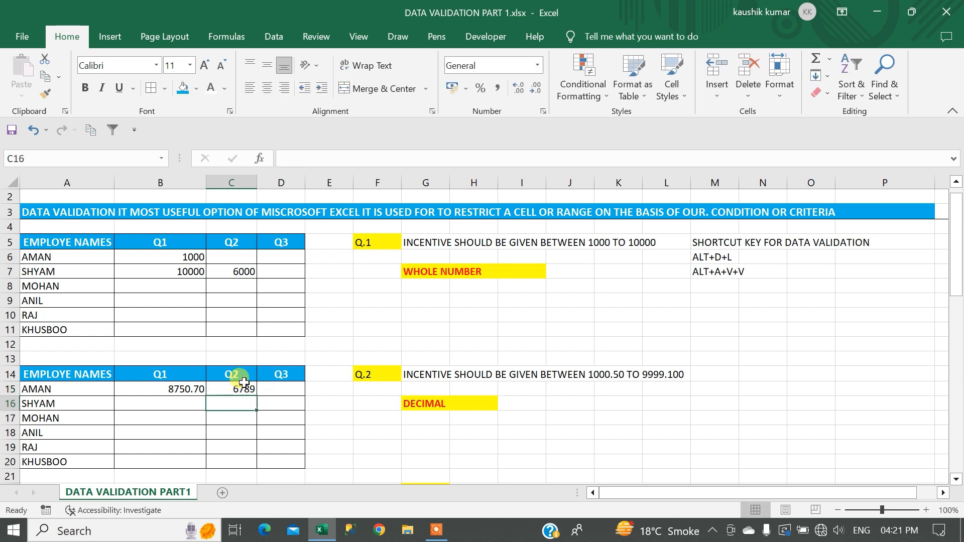
{"action": "left_click", "coordinate": [244, 384]}
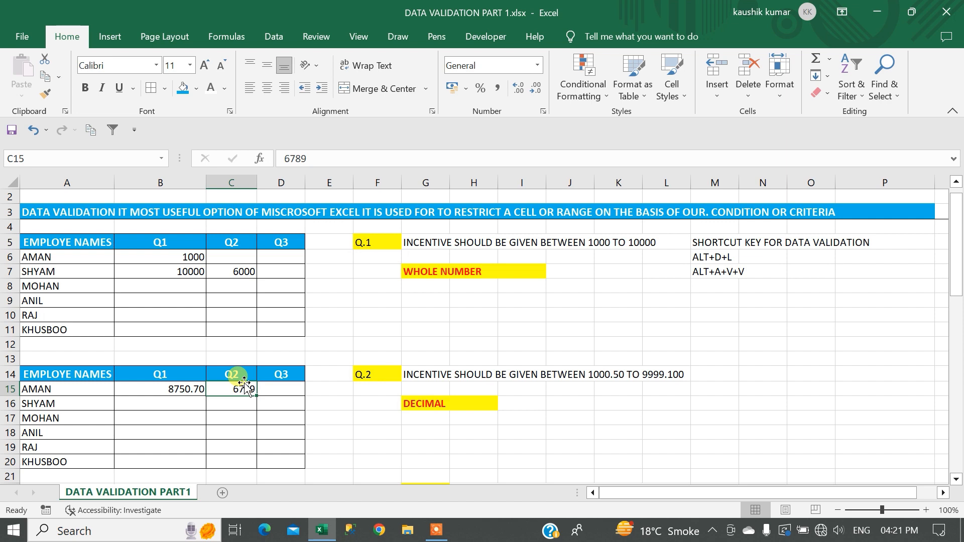
Look over the rows below the second table, down to the city table.
{"action": "key", "text": "Down"}
{"action": "key", "text": "Down"}
{"action": "key", "text": "Down"}
{"action": "key", "text": "Down"}
{"action": "key", "text": "Down"}
{"action": "key", "text": "Down"}
{"action": "key", "text": "Down"}
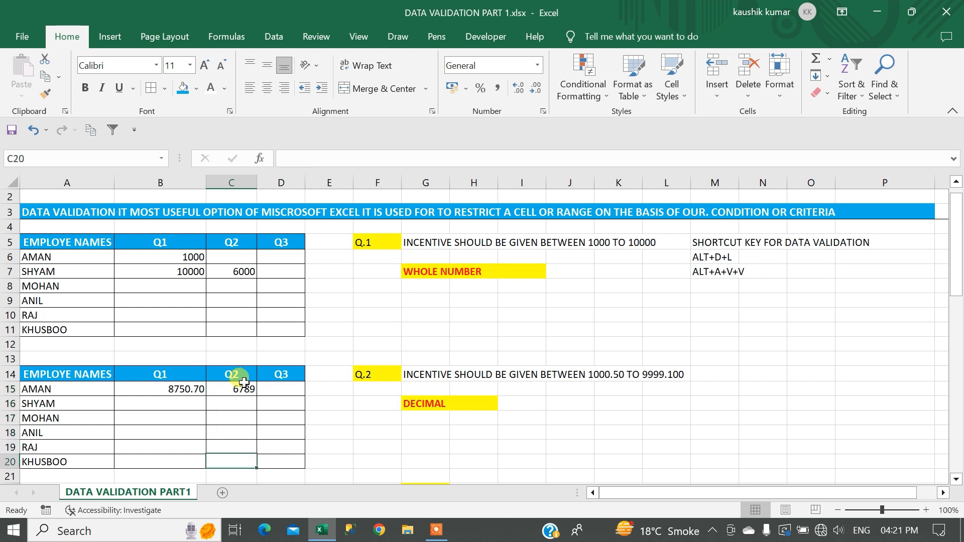
{"action": "key", "text": "Down"}
{"action": "key", "text": "Down"}
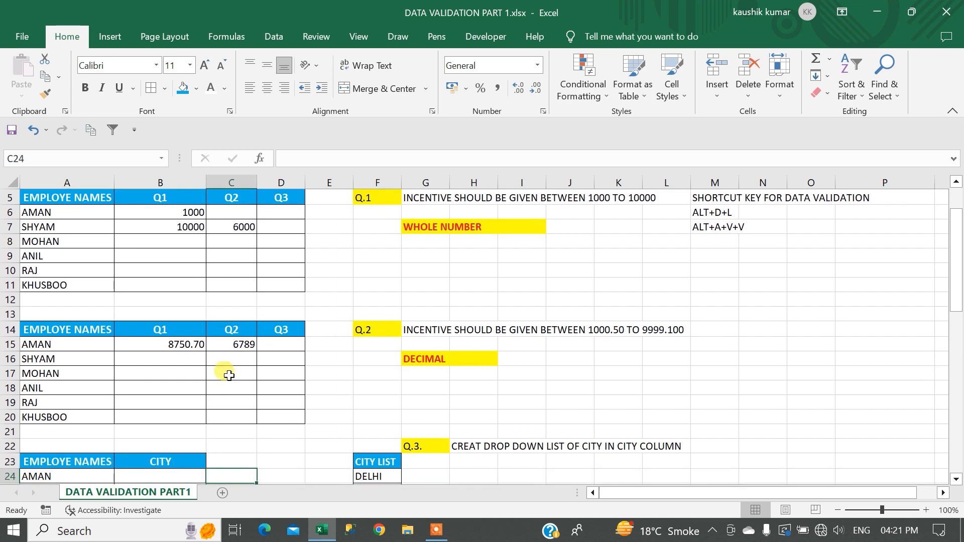
Review the data validation criteria on B15:D20, including the available comparison conditions and allowed data types, and close without changes.
{"action": "left_click_drag", "start_coordinate": [172, 346], "coordinate": [287, 417]}
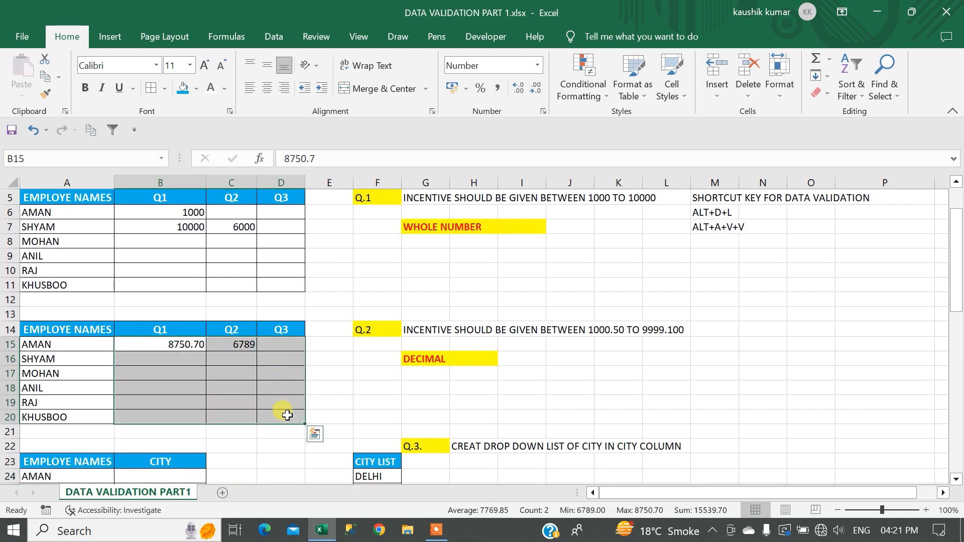
{"action": "left_click", "coordinate": [273, 37]}
{"action": "left_click", "coordinate": [605, 94]}
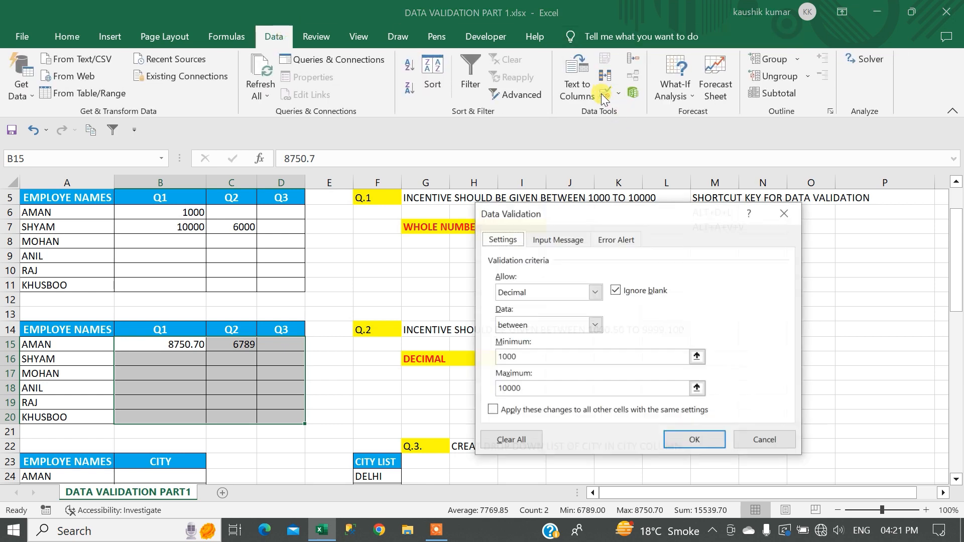
{"action": "left_click", "coordinate": [546, 326]}
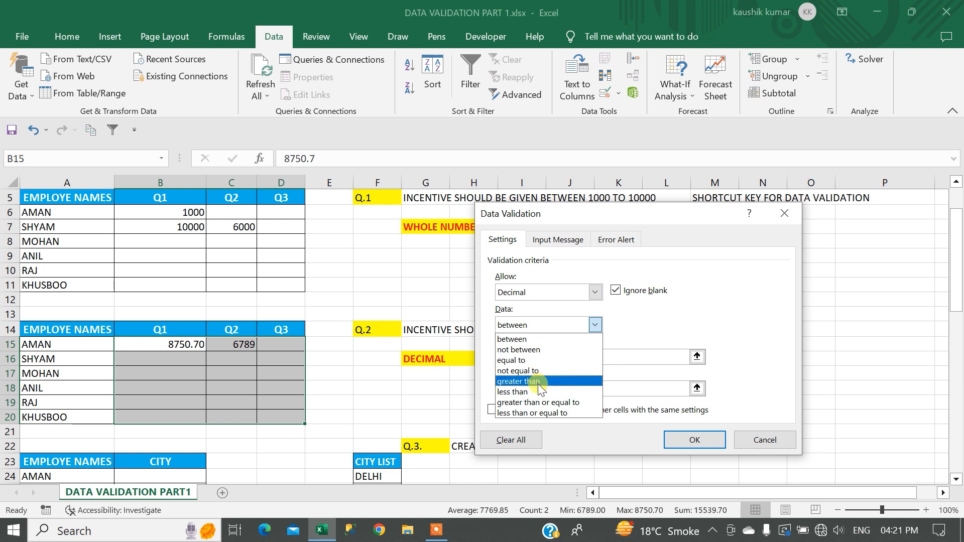
{"action": "left_click", "coordinate": [647, 310]}
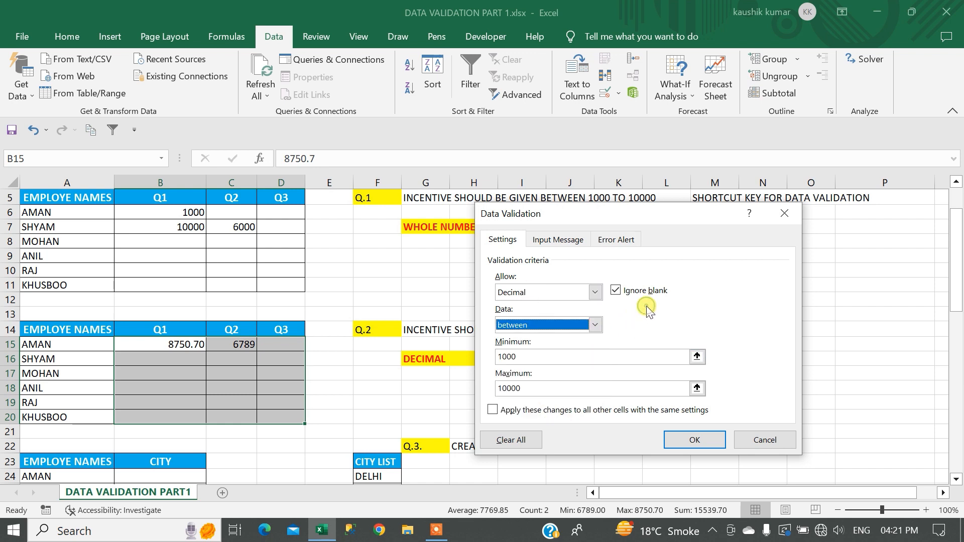
{"action": "left_click", "coordinate": [541, 293]}
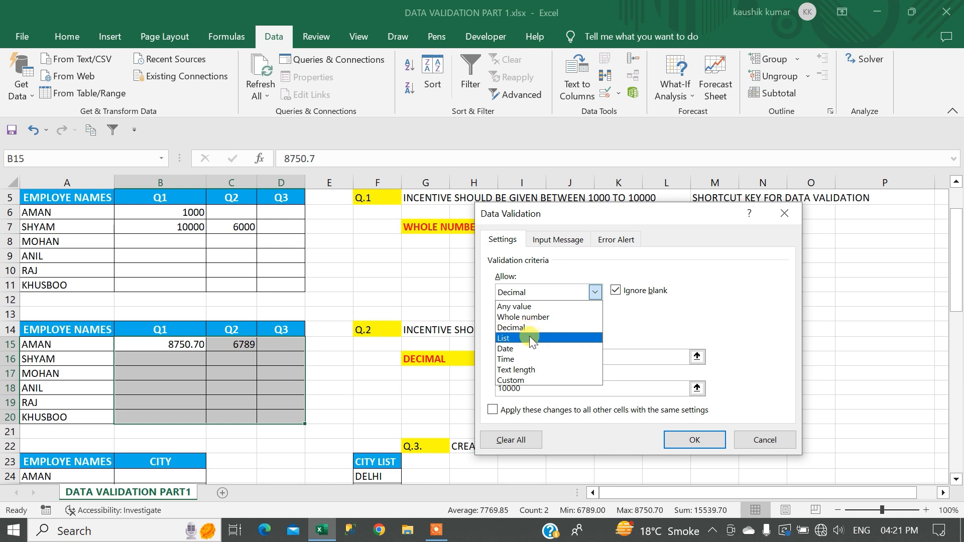
{"action": "left_click", "coordinate": [739, 384]}
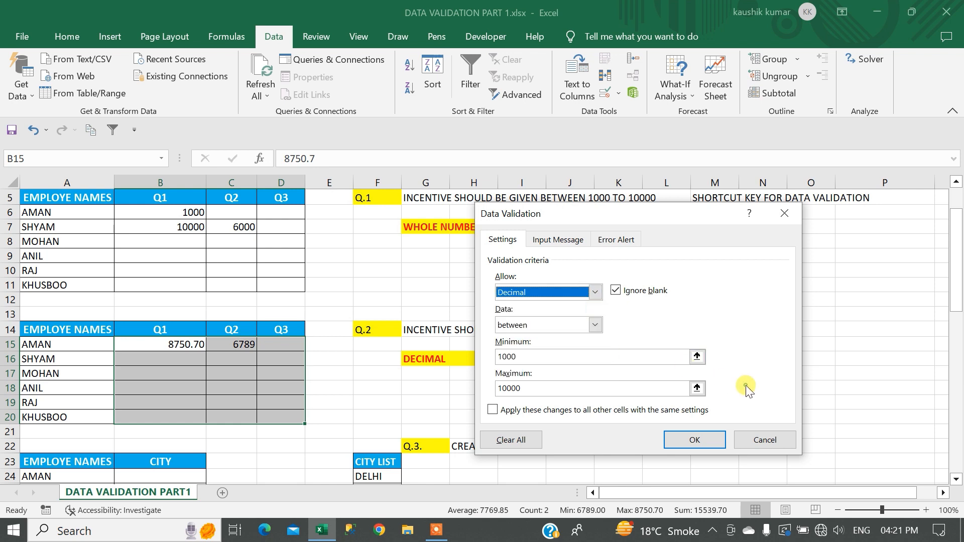
{"action": "left_click", "coordinate": [753, 430]}
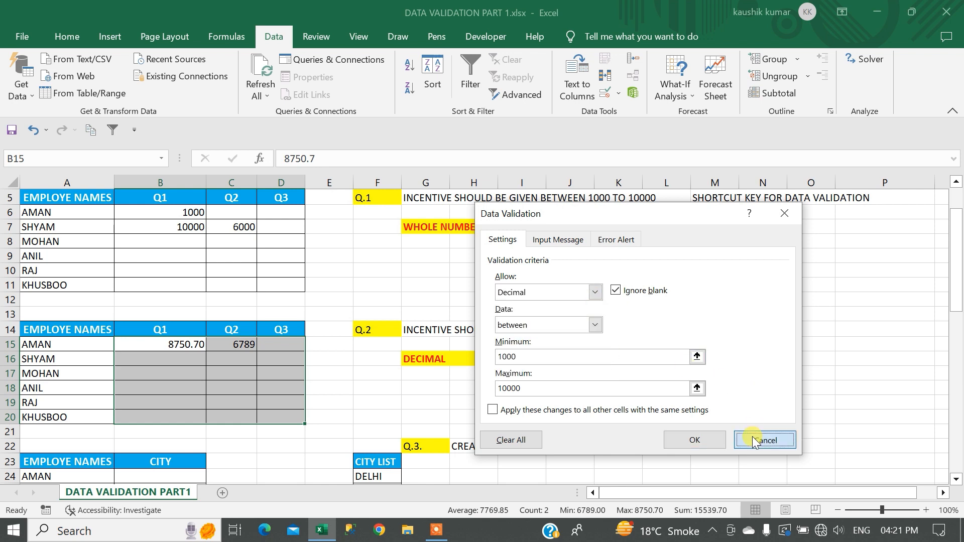
Examine the Q.3 drop-down requirement, the empty City column in B24:B29 and the city list in F24:F27.
{"action": "left_click", "coordinate": [258, 475]}
{"action": "key", "text": "Down"}
{"action": "key", "text": "Down"}
{"action": "key", "text": "Down"}
{"action": "key", "text": "Down"}
{"action": "key", "text": "Down"}
{"action": "key", "text": "Down"}
{"action": "key", "text": "Left"}
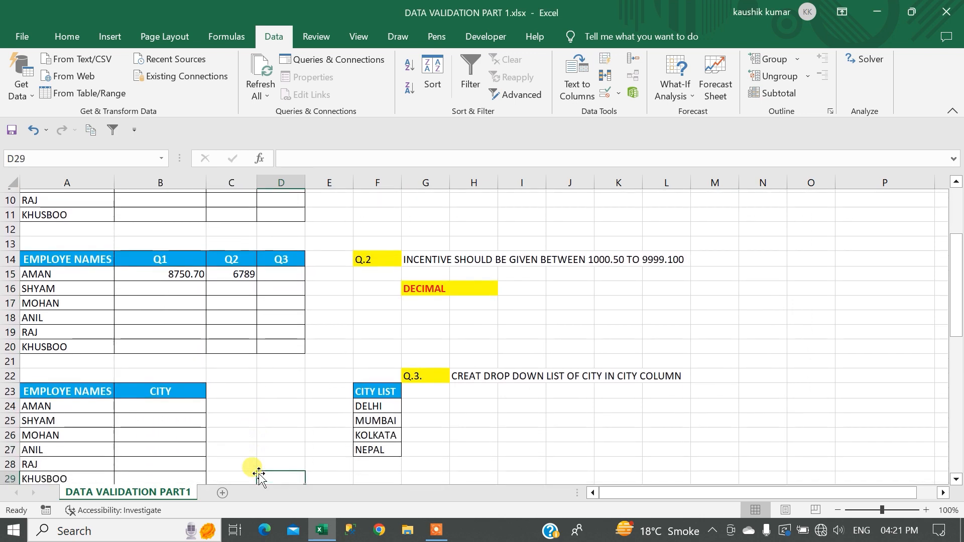
{"action": "key", "text": "Left"}
{"action": "key", "text": "Left"}
{"action": "key", "text": "Up"}
{"action": "key", "text": "Up"}
{"action": "key", "text": "Up"}
{"action": "key", "text": "Up"}
{"action": "key", "text": "Up"}
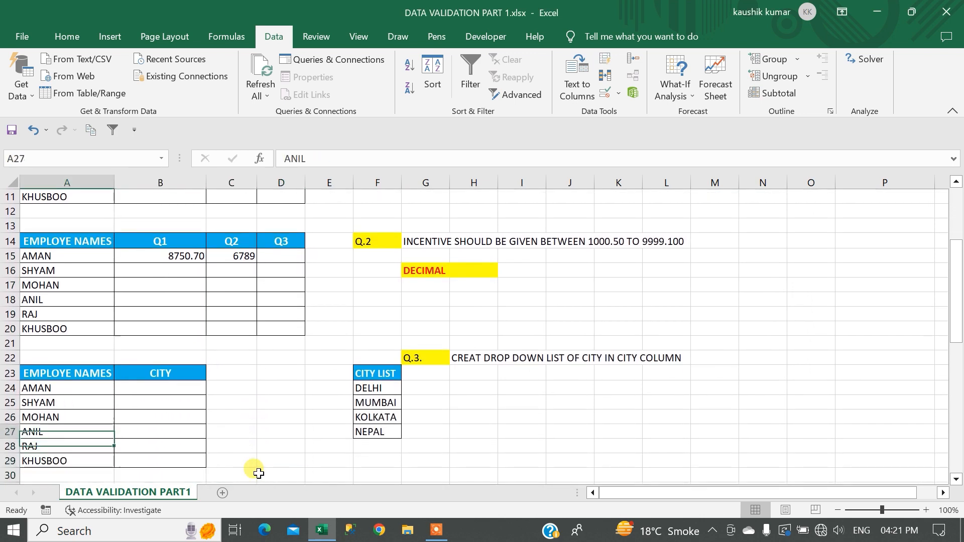
{"action": "key", "text": "Up"}
{"action": "key", "text": "Left"}
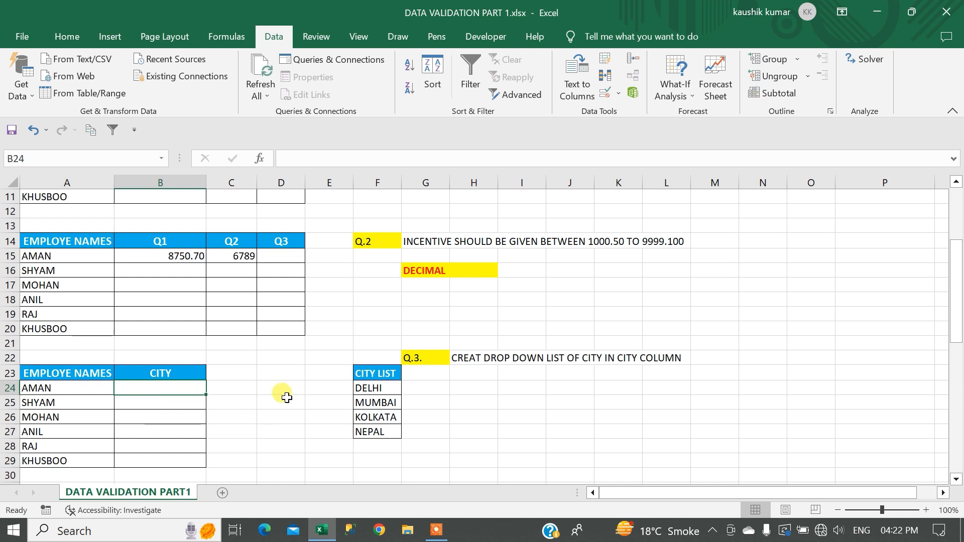
{"action": "left_click", "coordinate": [377, 397]}
{"action": "left_click_drag", "start_coordinate": [377, 396], "coordinate": [372, 430]}
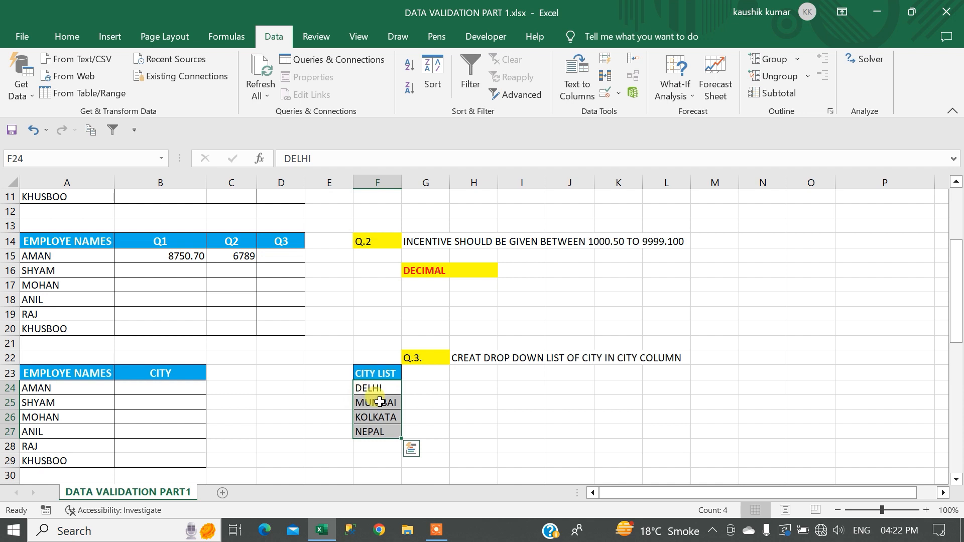
{"action": "left_click_drag", "start_coordinate": [161, 386], "coordinate": [166, 463]}
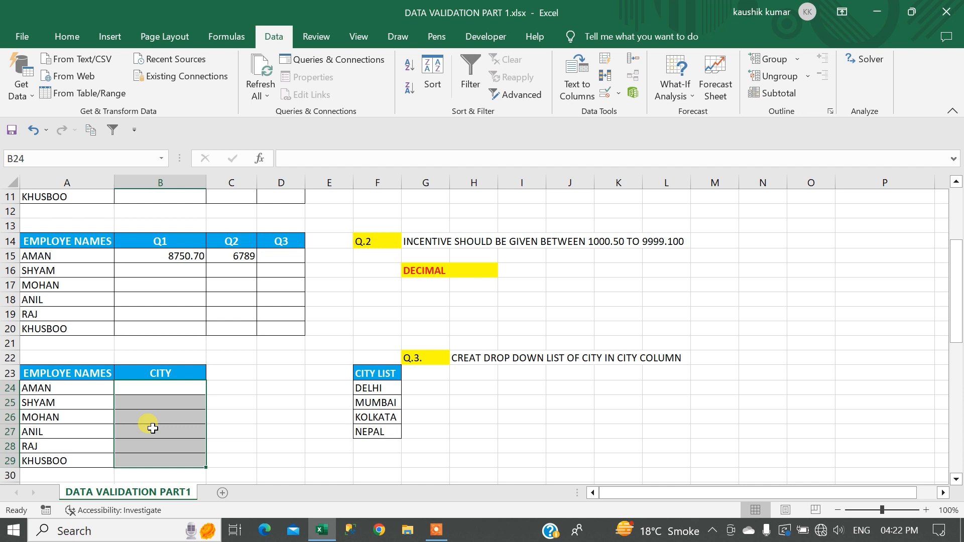
{"action": "left_click_drag", "start_coordinate": [366, 387], "coordinate": [370, 428]}
Set up data validation for the City cells B24:B29 that allows a List with an in-cell dropdown.
{"action": "left_click_drag", "start_coordinate": [161, 389], "coordinate": [165, 454]}
{"action": "left_click", "coordinate": [608, 93]}
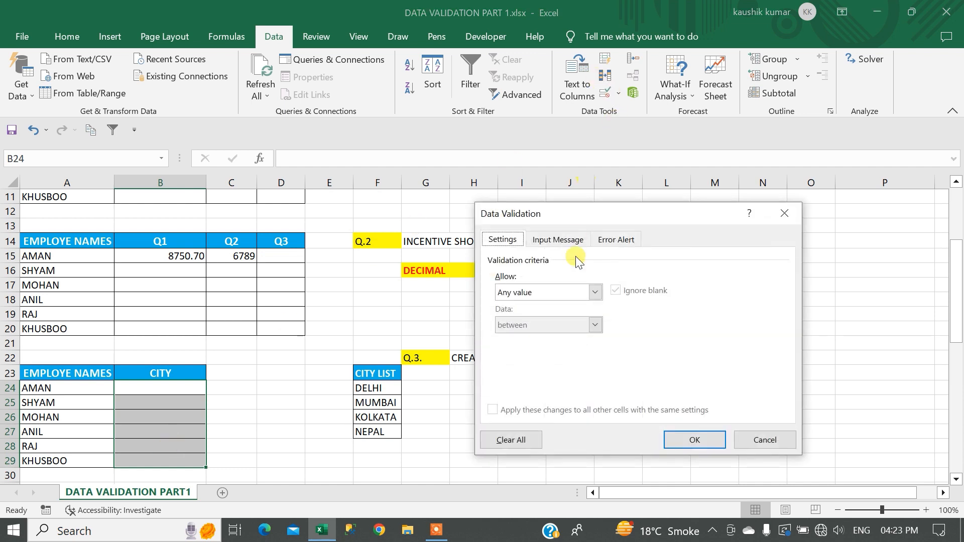
{"action": "left_click", "coordinate": [571, 294]}
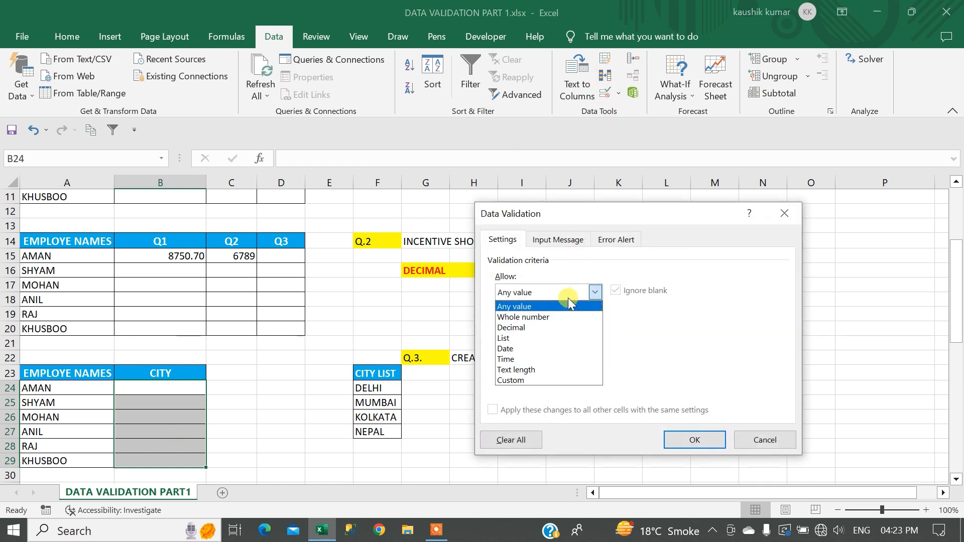
{"action": "left_click", "coordinate": [550, 337]}
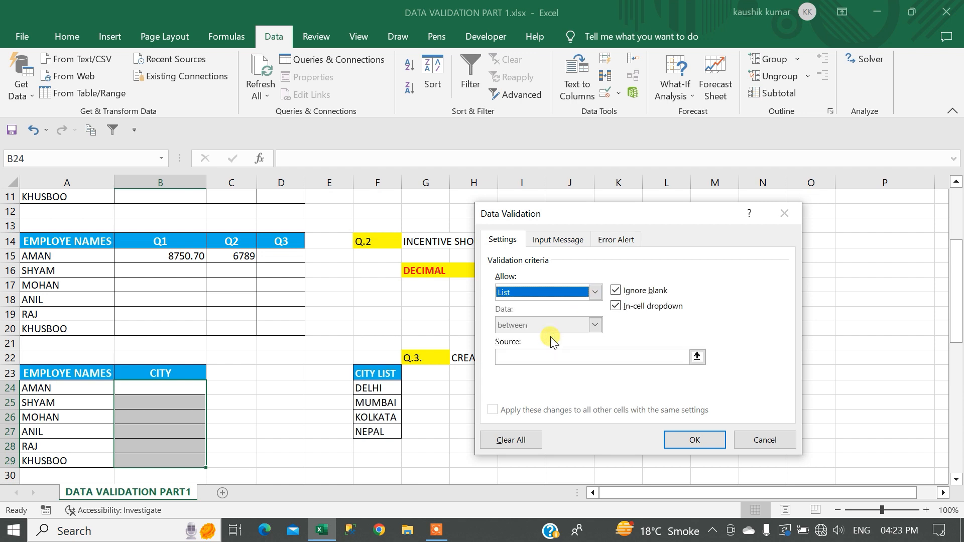
{"action": "left_click_drag", "start_coordinate": [600, 218], "coordinate": [677, 198]}
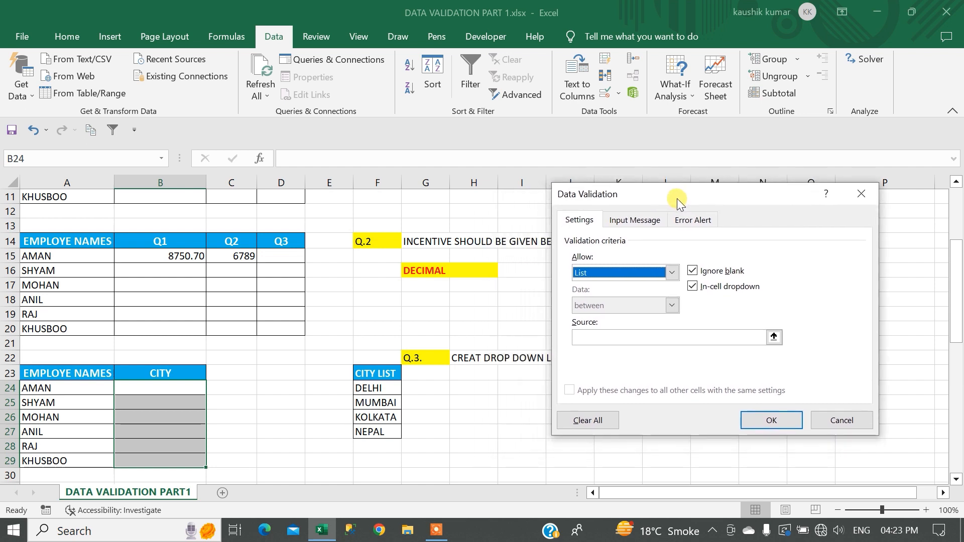
{"action": "left_click", "coordinate": [585, 338]}
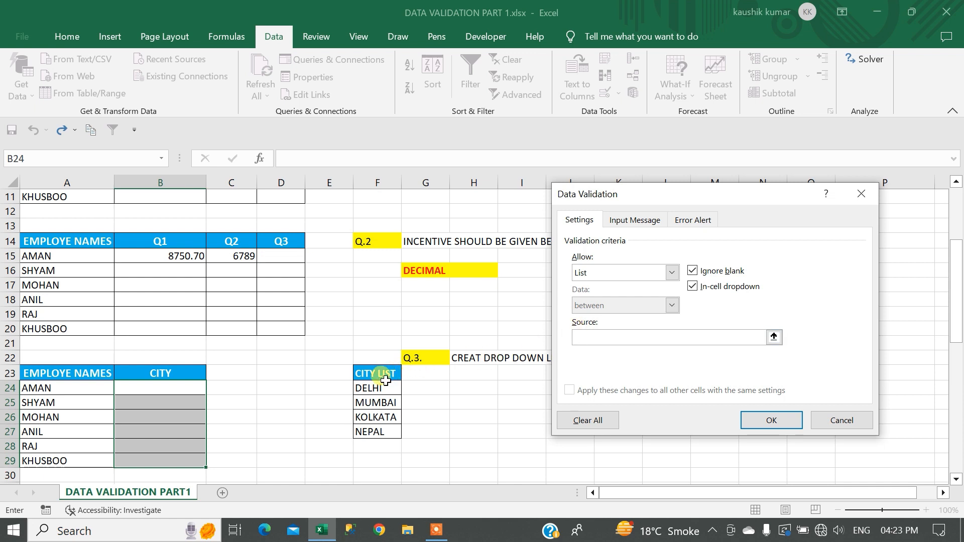
{"action": "left_click", "coordinate": [373, 390]}
{"action": "left_click_drag", "start_coordinate": [373, 392], "coordinate": [374, 431]}
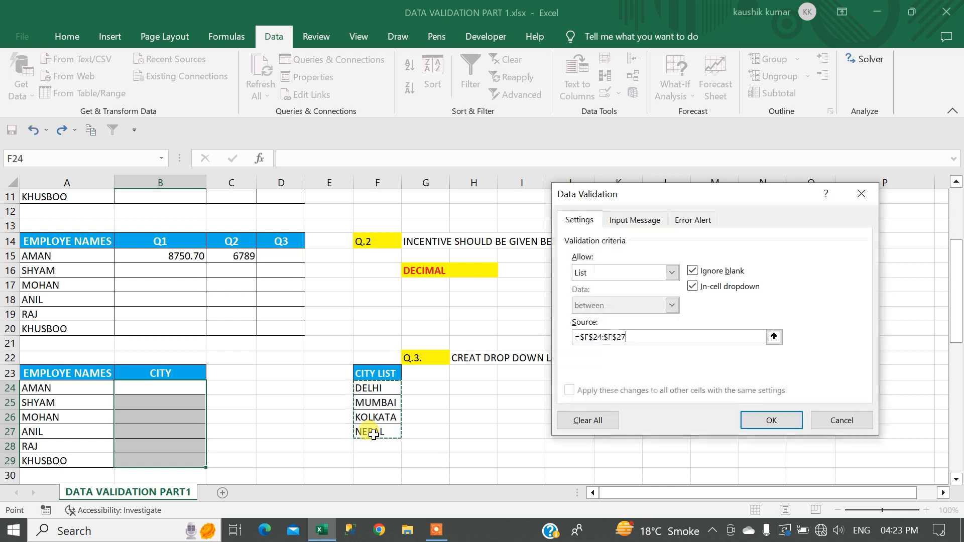
{"action": "left_click_drag", "start_coordinate": [646, 337], "coordinate": [551, 337]}
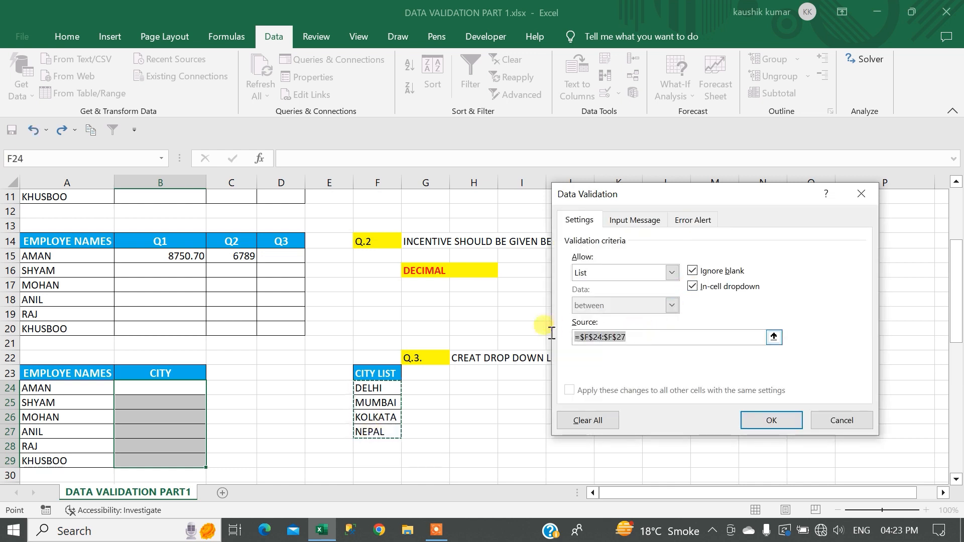
{"action": "key", "text": "BackSpace"}
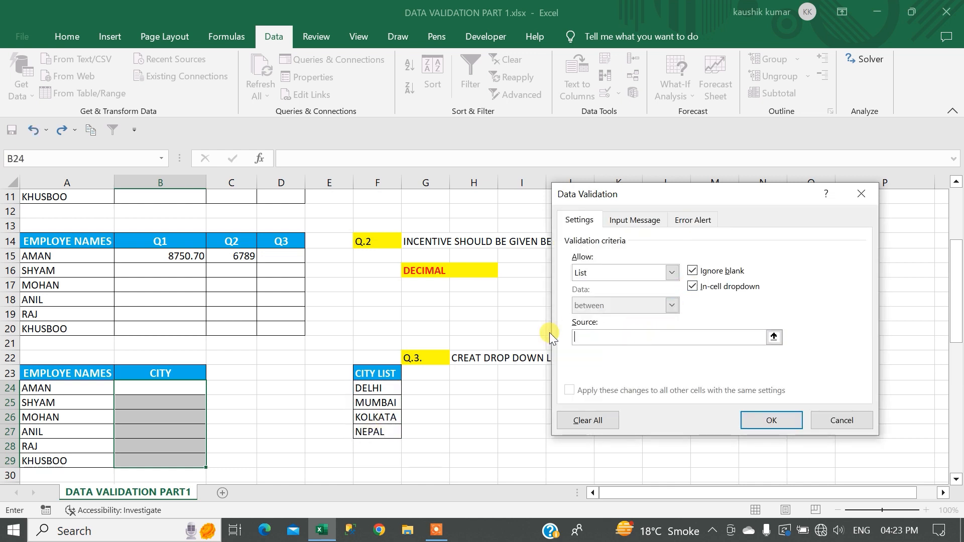
{"action": "type", "text": "DELHI,"}
{"action": "key", "text": "BackSpace"}
{"action": "key", "text": "BackSpace"}
{"action": "key", "text": "BackSpace"}
{"action": "key", "text": "BackSpace"}
{"action": "key", "text": "BackSpace"}
{"action": "key", "text": "BackSpace"}
Set the list source to =$F$24:$F$27 and apply the validation to the City cells.
{"action": "left_click_drag", "start_coordinate": [376, 388], "coordinate": [379, 431]}
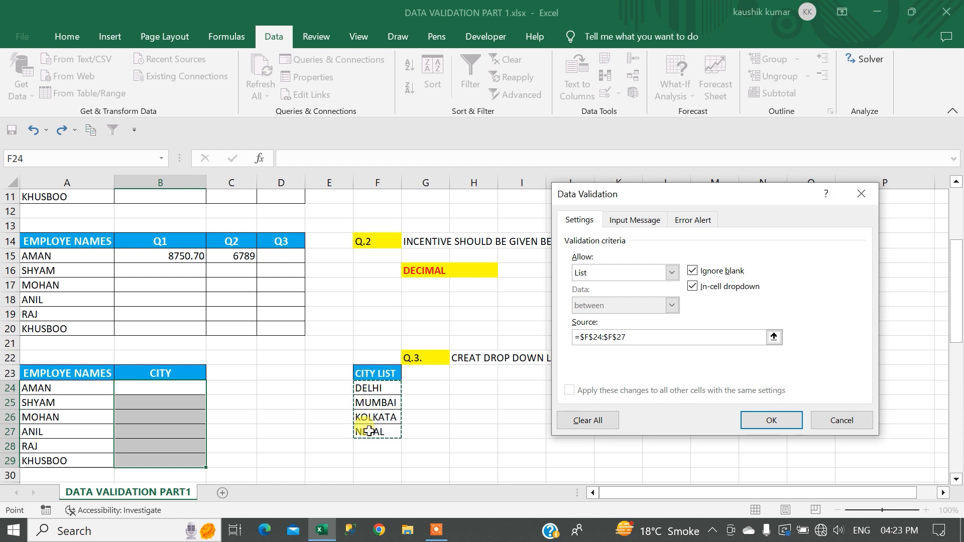
{"action": "left_click", "coordinate": [758, 420]}
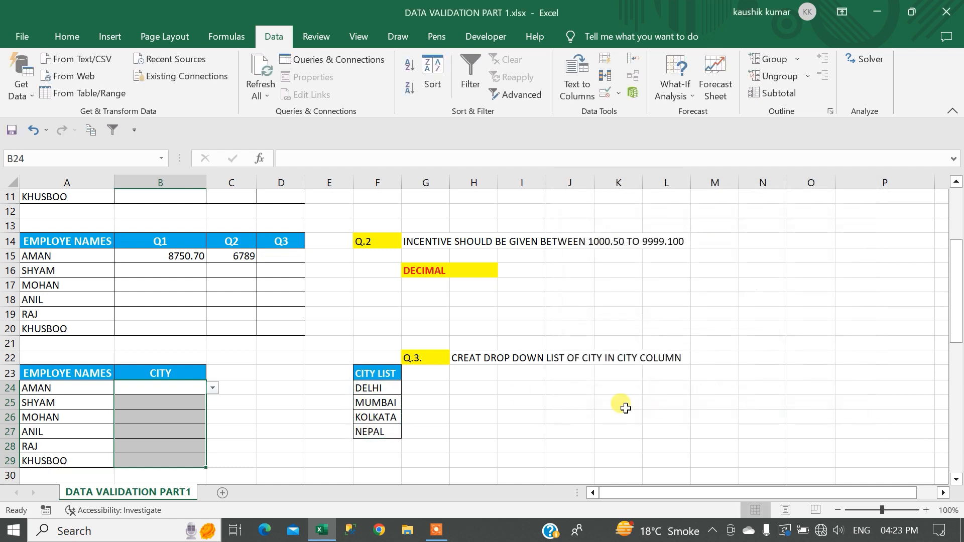
Use the in-cell drop-down lists to choose MUMBAI in B24, KOLKATA in B26 and DELHI in B29.
{"action": "left_click", "coordinate": [168, 390]}
{"action": "left_click", "coordinate": [213, 388]}
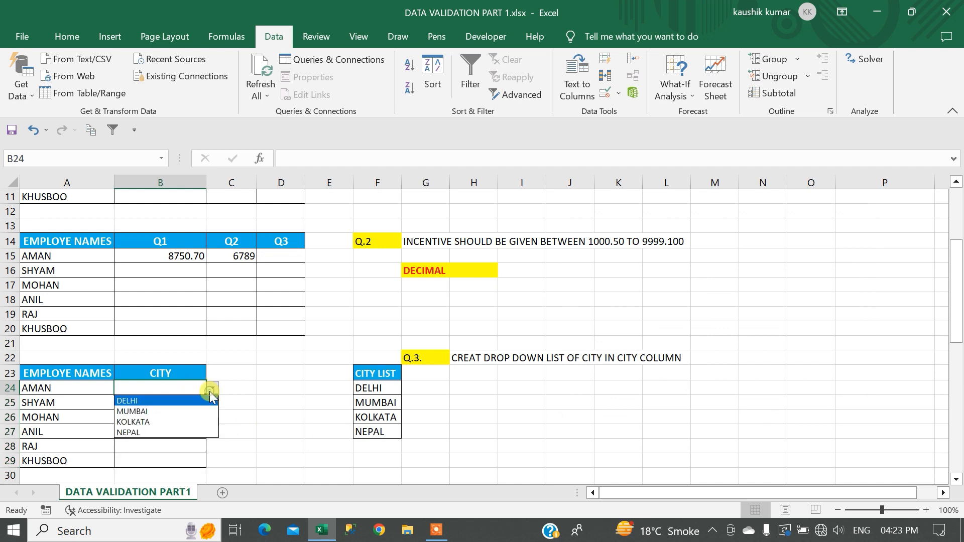
{"action": "left_click", "coordinate": [181, 409]}
{"action": "left_click", "coordinate": [170, 414]}
{"action": "left_click", "coordinate": [210, 420]}
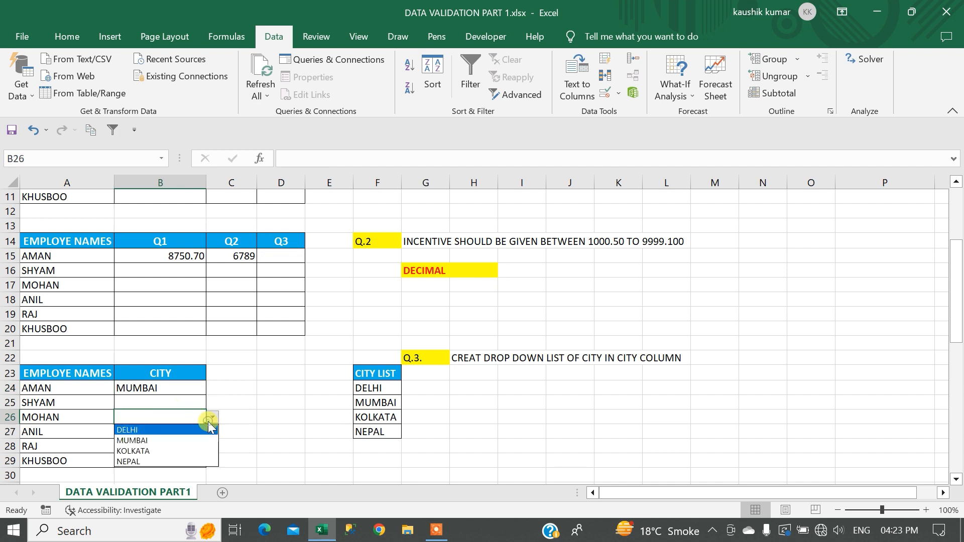
{"action": "left_click", "coordinate": [185, 450]}
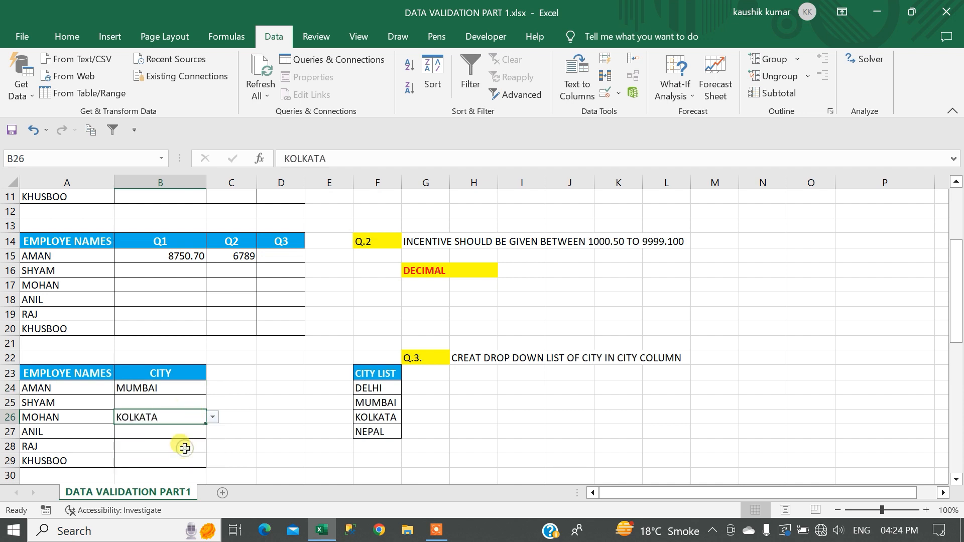
{"action": "left_click", "coordinate": [185, 458]}
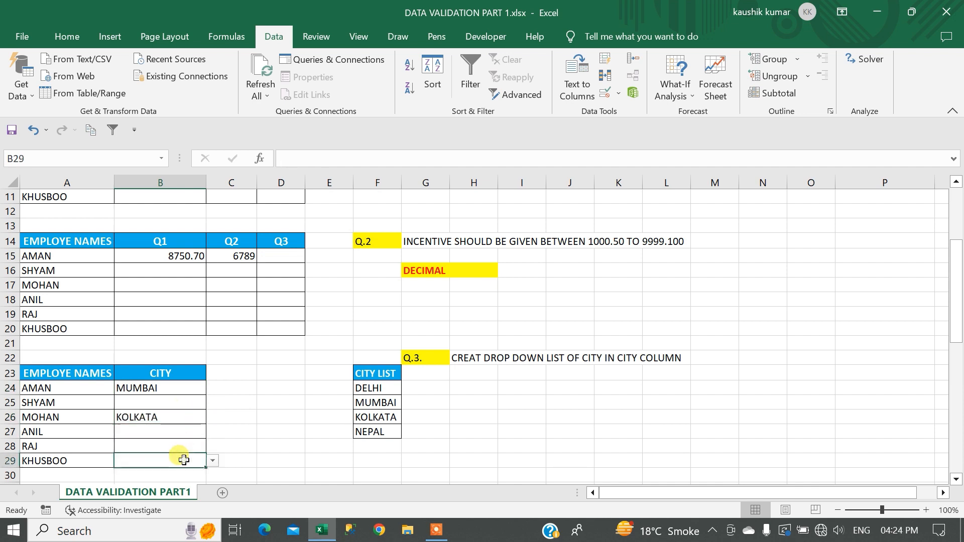
{"action": "left_click", "coordinate": [214, 460]}
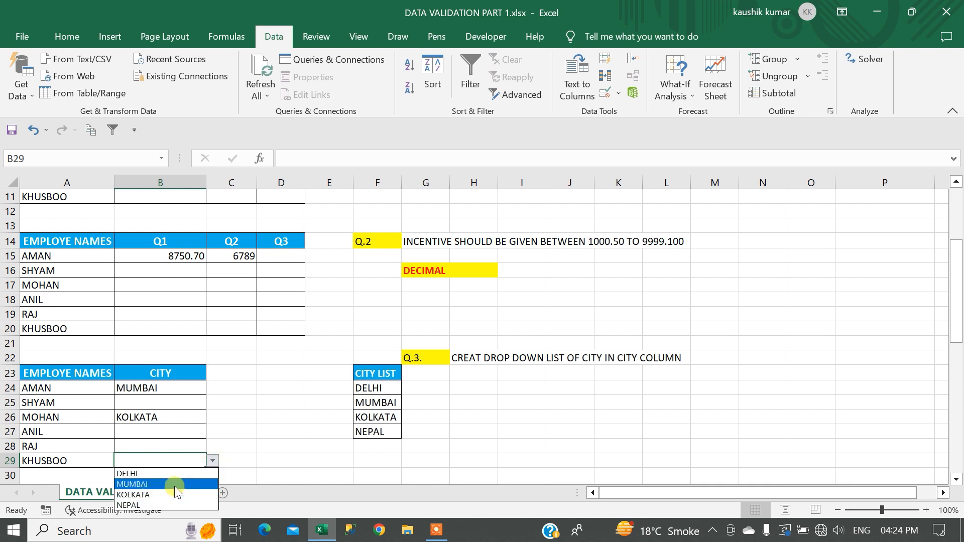
{"action": "left_click", "coordinate": [168, 475]}
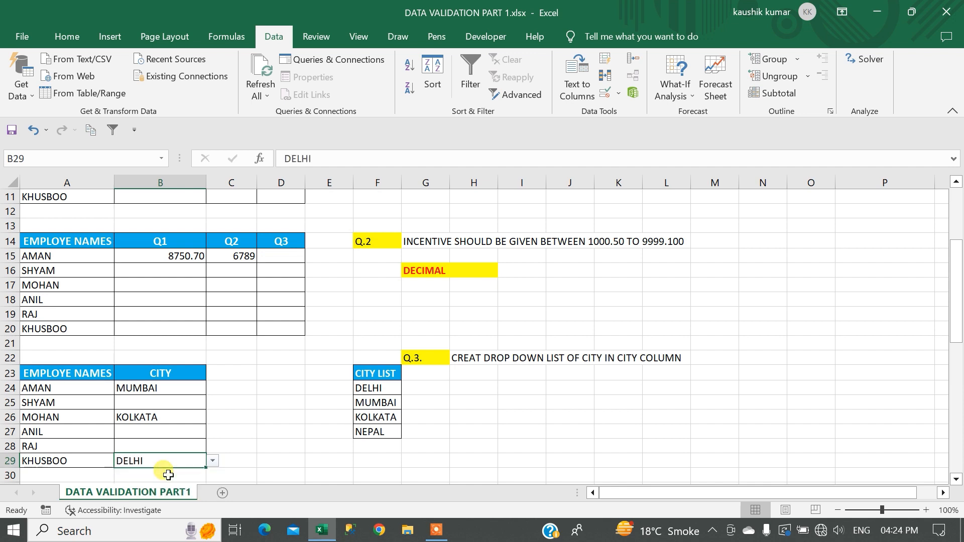
Review the city list and the City column, and examine the Q.4 date-range requirement with its empty DOB column.
{"action": "left_click_drag", "start_coordinate": [379, 371], "coordinate": [385, 442]}
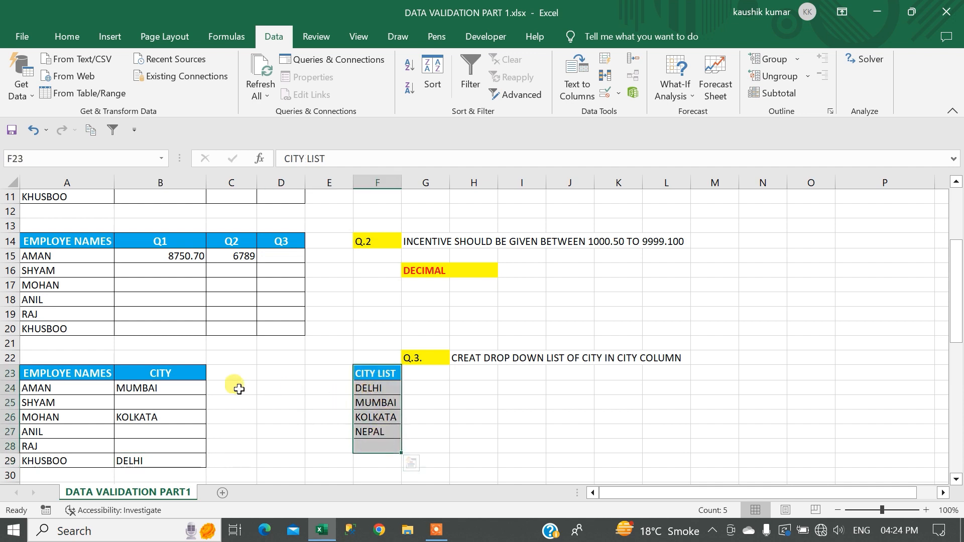
{"action": "left_click_drag", "start_coordinate": [153, 388], "coordinate": [163, 468]}
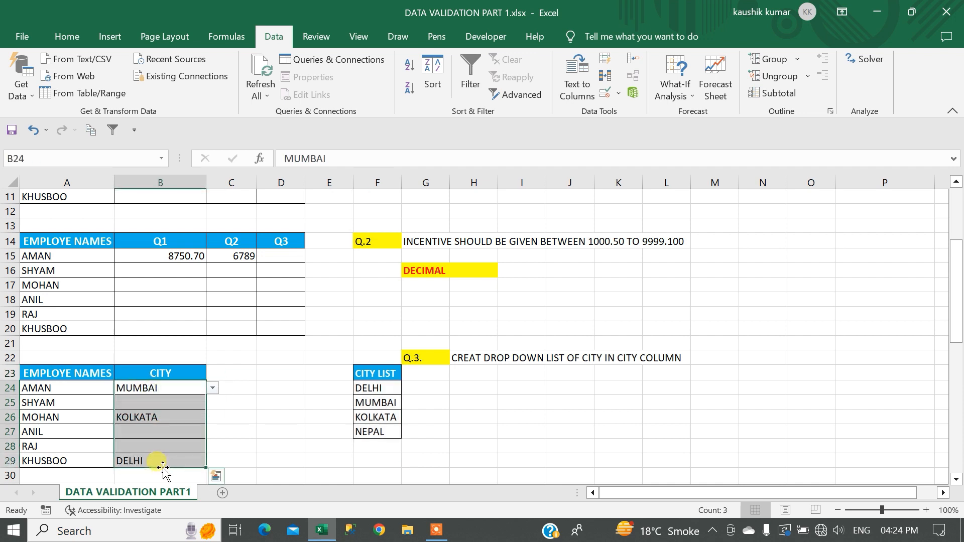
{"action": "key", "text": "Down"}
{"action": "key", "text": "Down"}
{"action": "key", "text": "Down"}
{"action": "key", "text": "Down"}
{"action": "key", "text": "Down"}
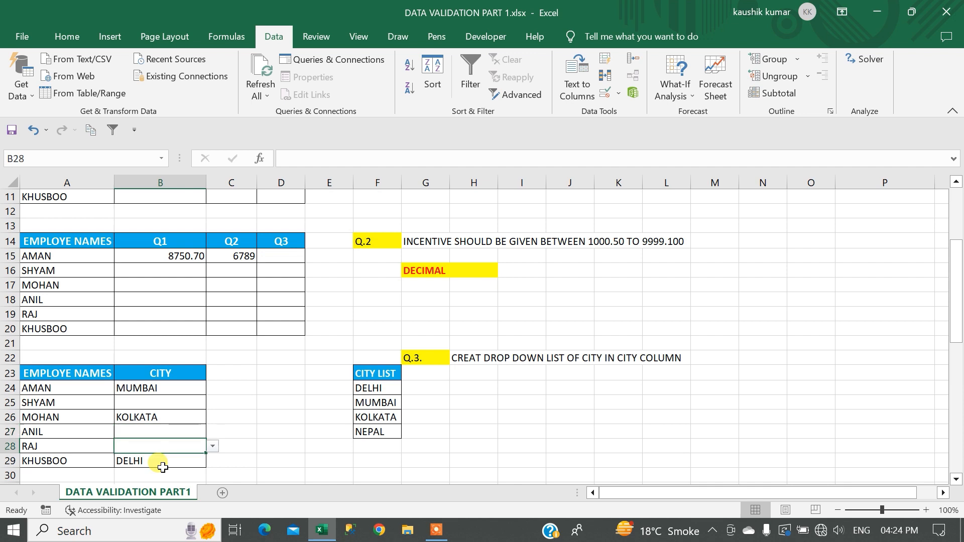
{"action": "key", "text": "Down"}
{"action": "key", "text": "Down"}
{"action": "key", "text": "Down"}
{"action": "key", "text": "Down"}
{"action": "key", "text": "Down"}
{"action": "key", "text": "Down"}
{"action": "key", "text": "Down"}
{"action": "key", "text": "Down"}
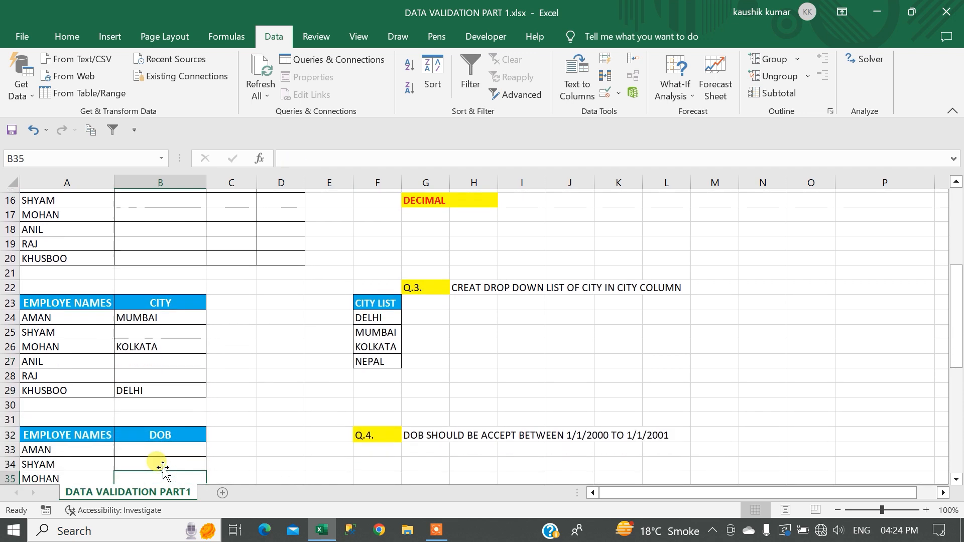
{"action": "key", "text": "Down"}
{"action": "key", "text": "Up"}
{"action": "key", "text": "Up"}
{"action": "key", "text": "Up"}
{"action": "key", "text": "Up"}
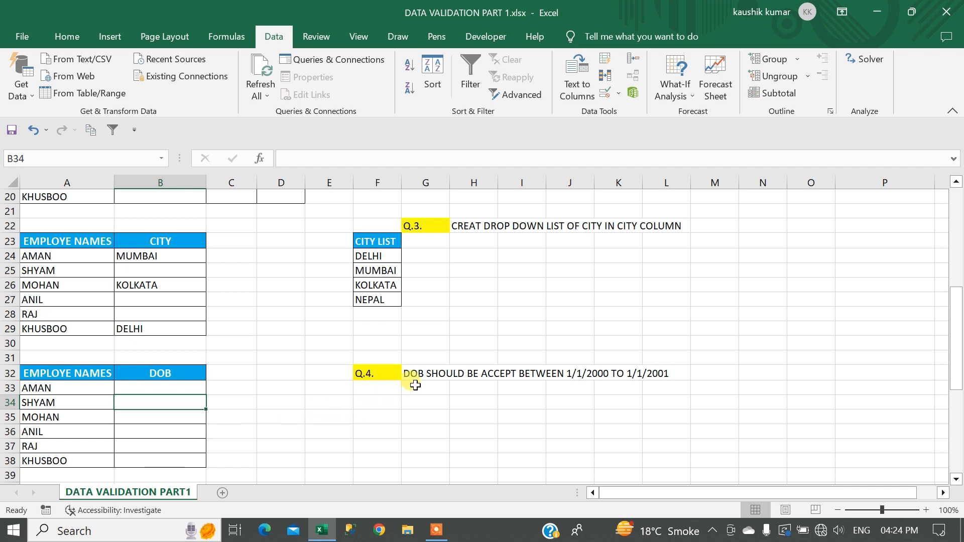
Set up data validation for the DOB cells B33:B38 that allows the Date type.
{"action": "left_click_drag", "start_coordinate": [166, 384], "coordinate": [174, 457]}
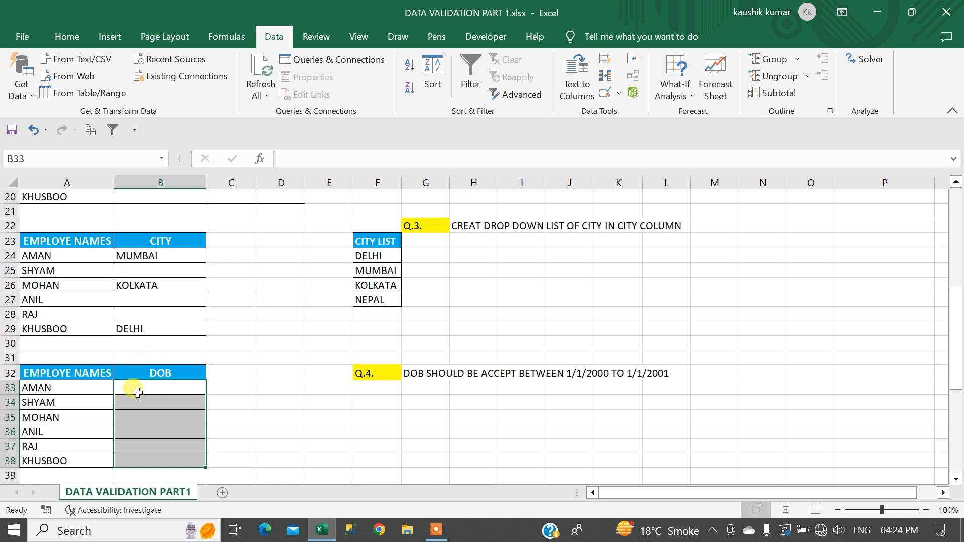
{"action": "left_click_drag", "start_coordinate": [144, 387], "coordinate": [141, 457]}
{"action": "left_click", "coordinate": [606, 93]}
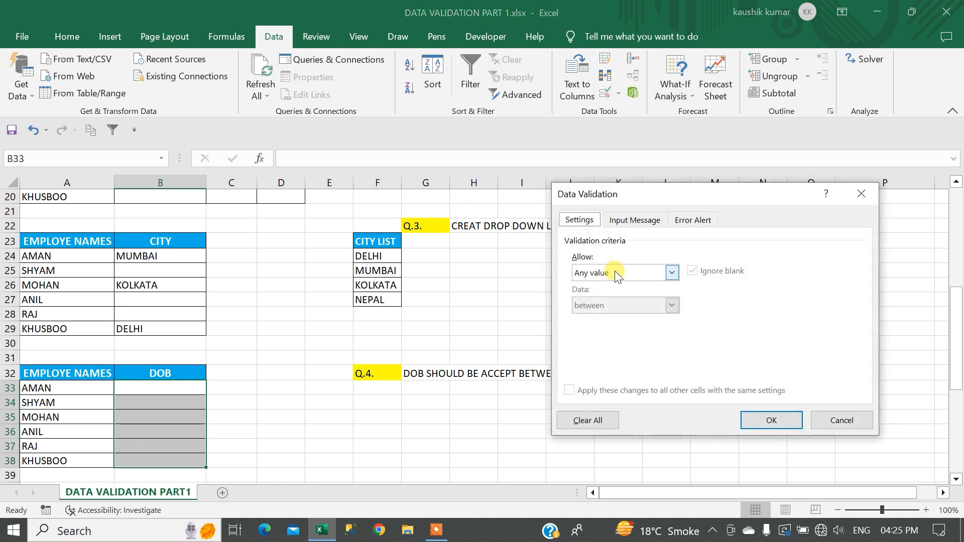
{"action": "left_click", "coordinate": [615, 274]}
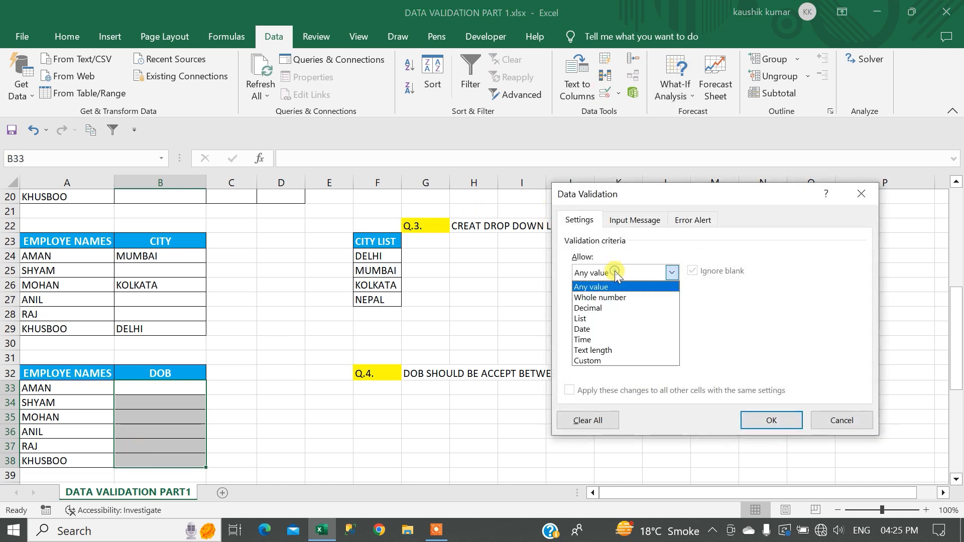
{"action": "left_click", "coordinate": [609, 330]}
{"action": "left_click", "coordinate": [611, 333]}
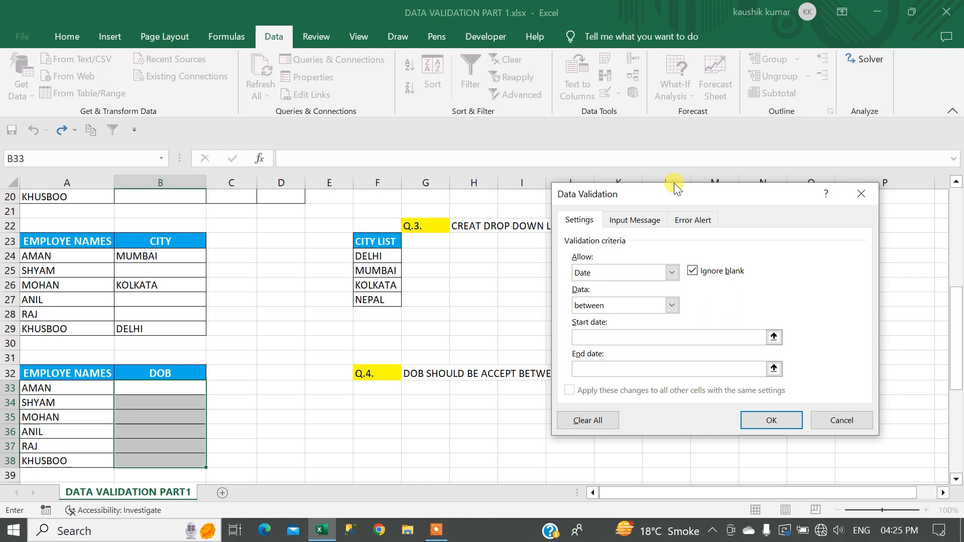
Set the validation's start date to 1/1/2000 and end date to 1/1/2001, and apply it to the DOB cells.
{"action": "left_click_drag", "start_coordinate": [671, 195], "coordinate": [721, 203]}
{"action": "type", "text": "1/1/"}
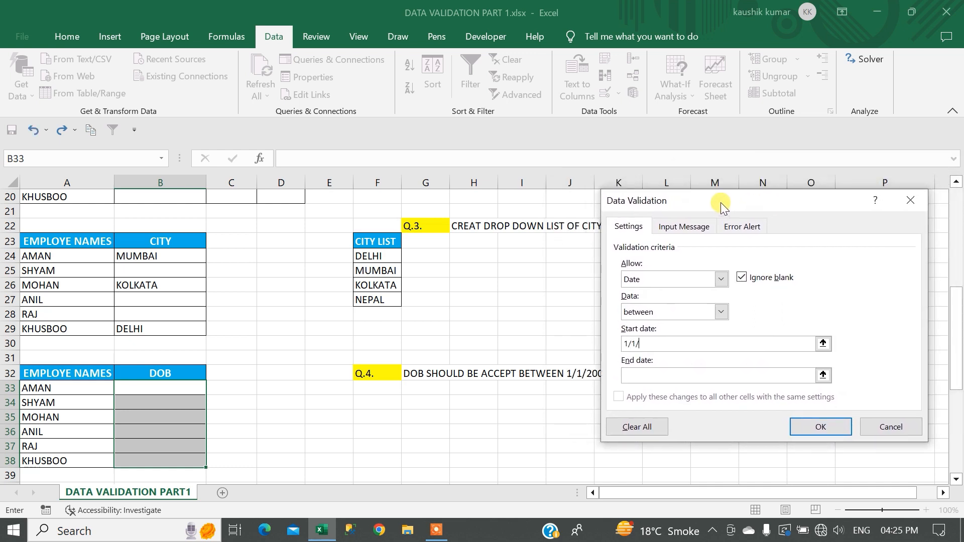
{"action": "type", "text": "2000"}
{"action": "left_click", "coordinate": [649, 378]}
{"action": "mouse_move", "coordinate": [719, 198]}
{"action": "left_mouse_down"}
{"action": "mouse_move", "coordinate": [791, 276]}
{"action": "mouse_move", "coordinate": [823, 251]}
{"action": "mouse_move", "coordinate": [710, 201]}
{"action": "left_mouse_up"}
{"action": "type", "text": "1/1/200"}
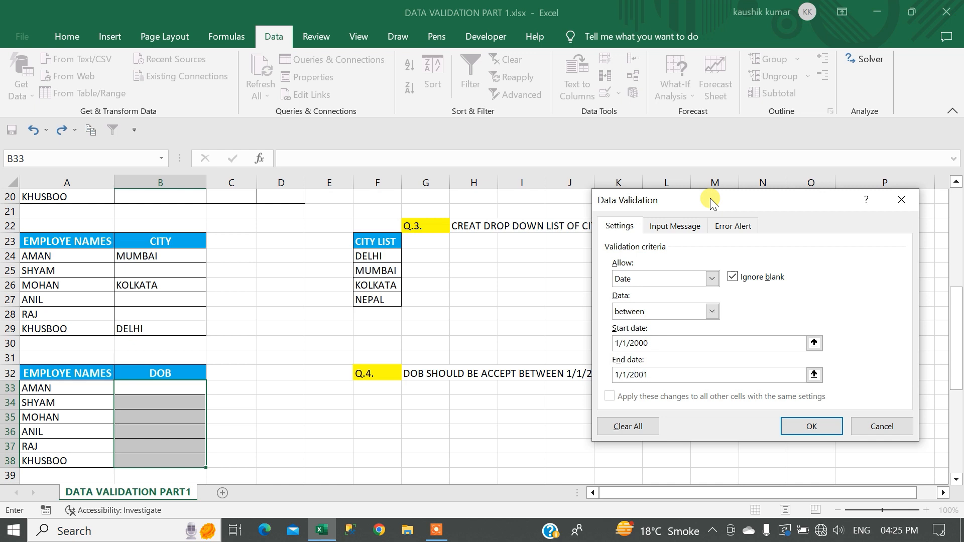
{"action": "left_click_drag", "start_coordinate": [710, 201], "coordinate": [599, 158]}
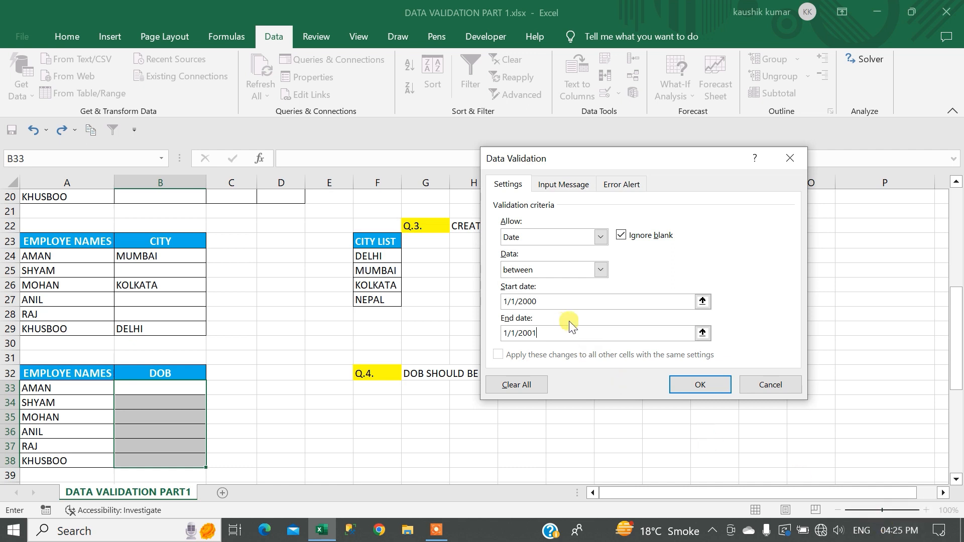
{"action": "left_click_drag", "start_coordinate": [545, 301], "coordinate": [493, 299]}
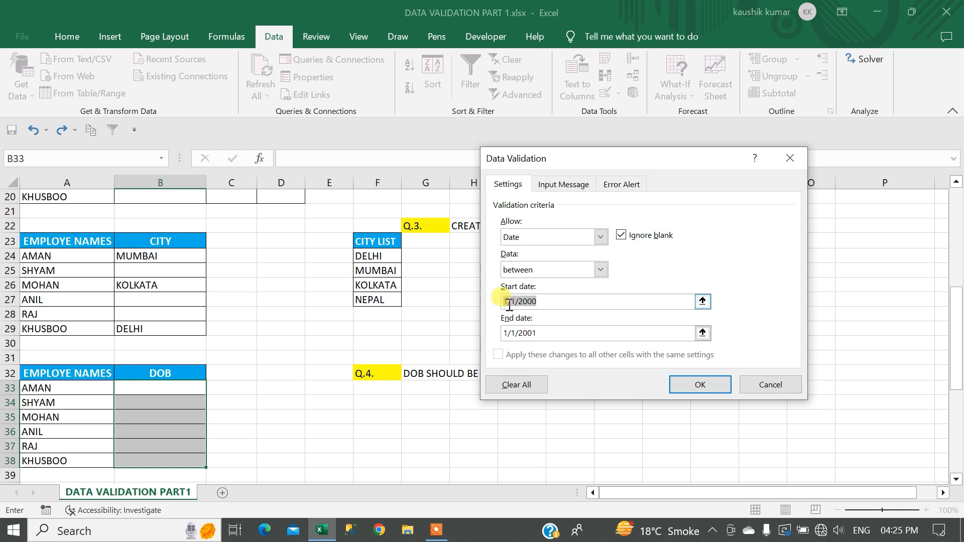
{"action": "left_click_drag", "start_coordinate": [507, 303], "coordinate": [534, 304]}
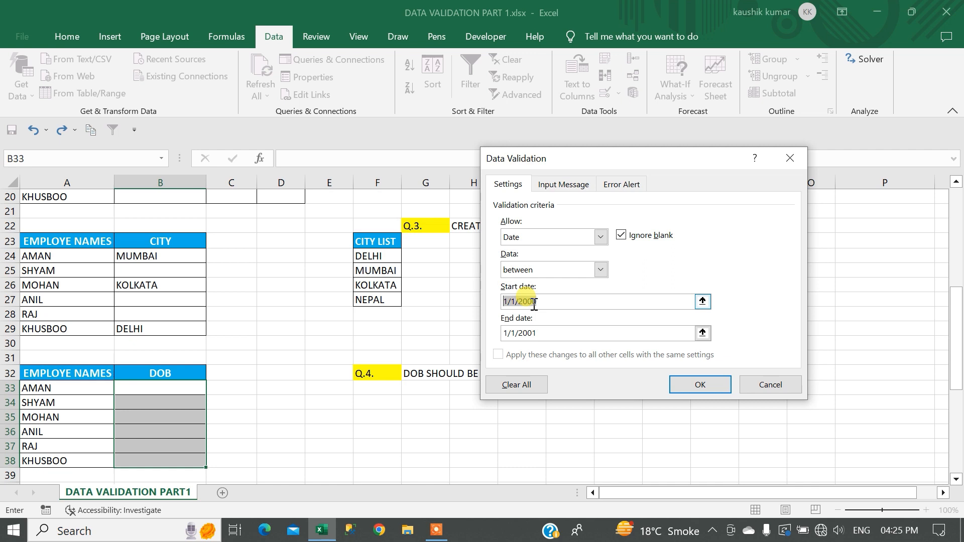
{"action": "left_click_drag", "start_coordinate": [506, 302], "coordinate": [528, 304]}
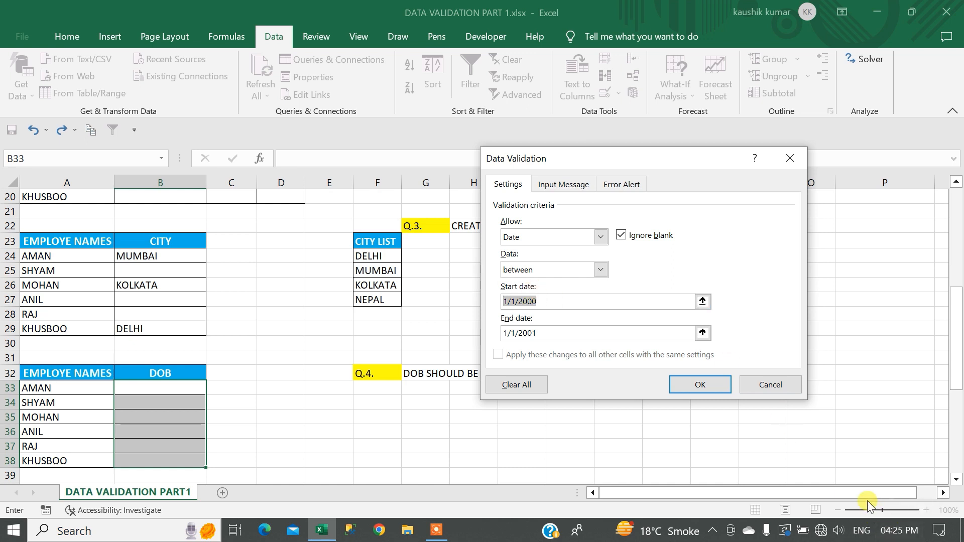
{"action": "mouse_move", "coordinate": [890, 541]}
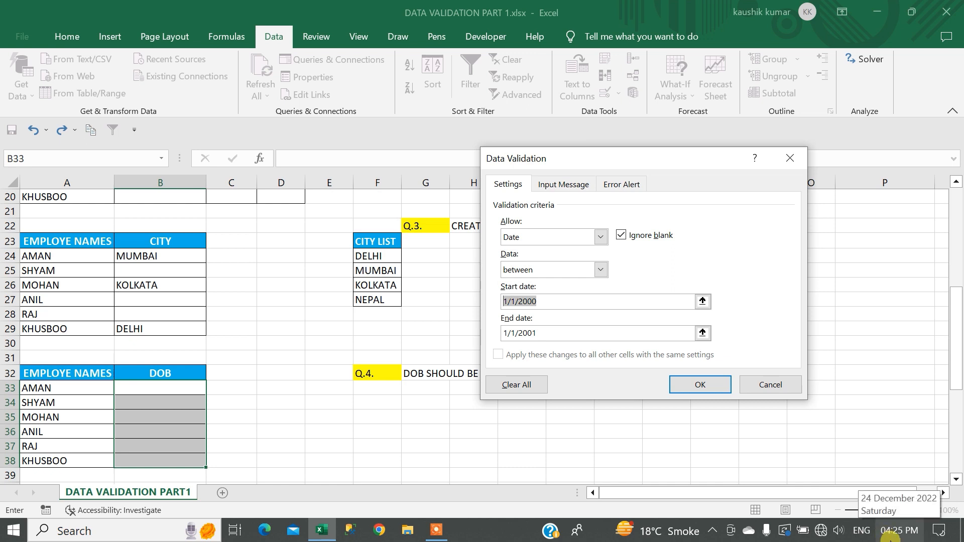
{"action": "left_click", "coordinate": [685, 383]}
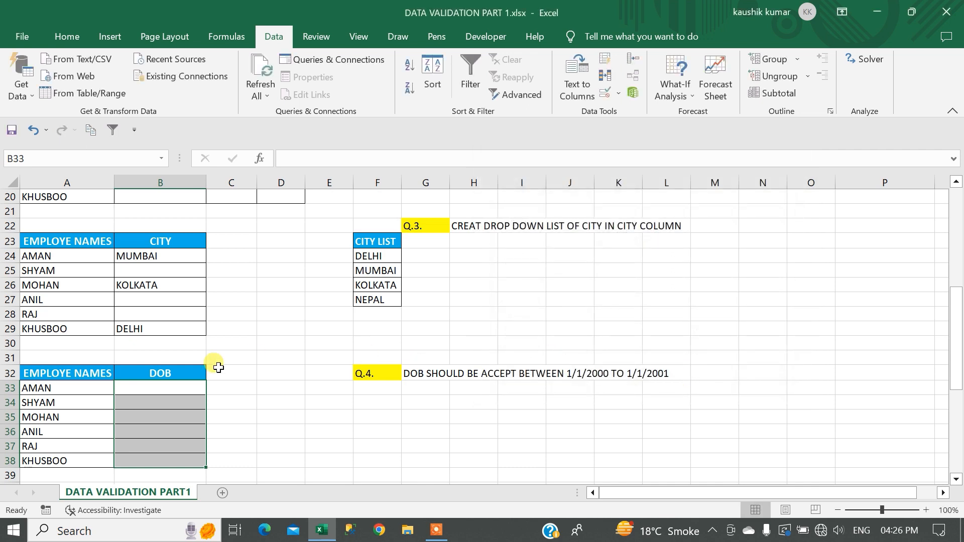
Enter test dates of birth at the start limit in B33, at the end limit in B34 and within the range in B35.
{"action": "type", "text": "1/12"}
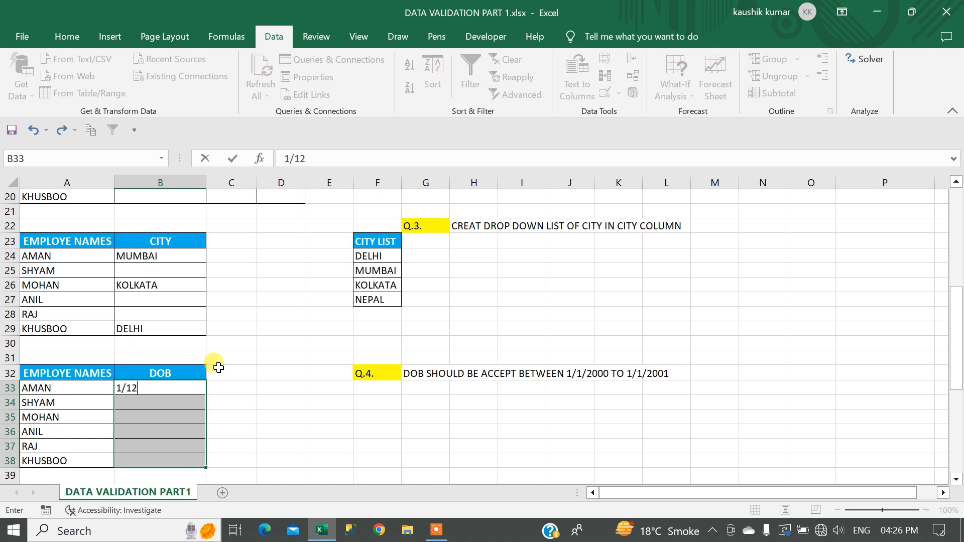
{"action": "key", "text": "BackSpace"}
{"action": "type", "text": "/2000"}
{"action": "key", "text": "Return"}
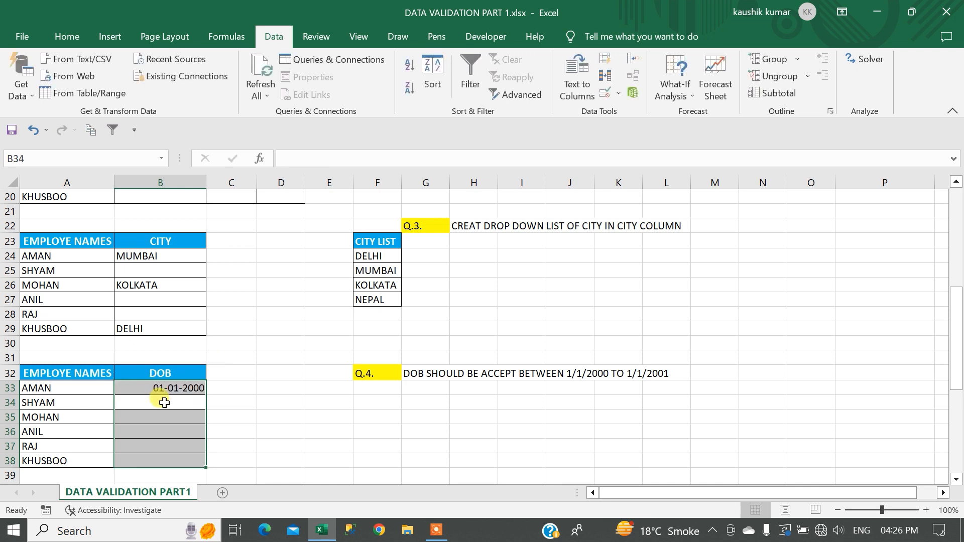
{"action": "type", "text": "1"}
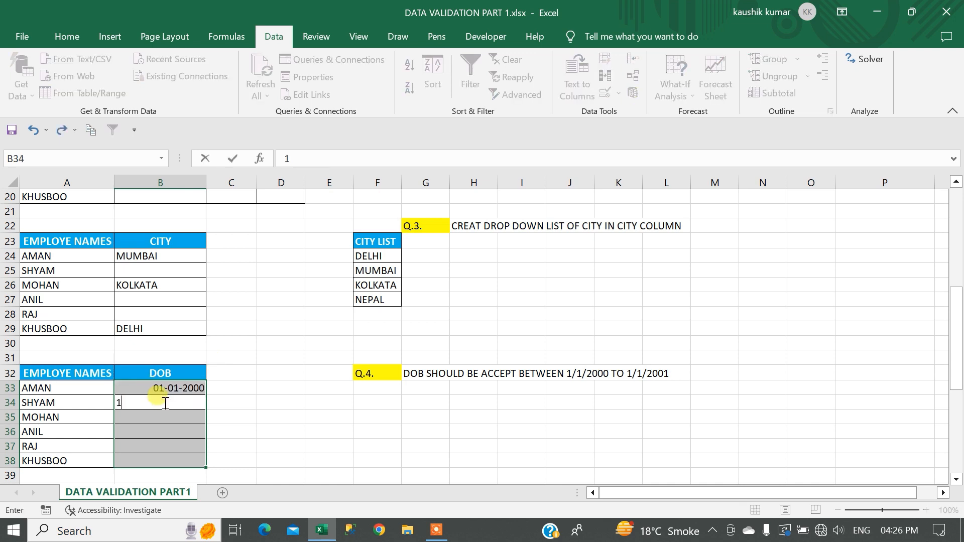
{"action": "type", "text": "/1/2001"}
{"action": "key", "text": "Return"}
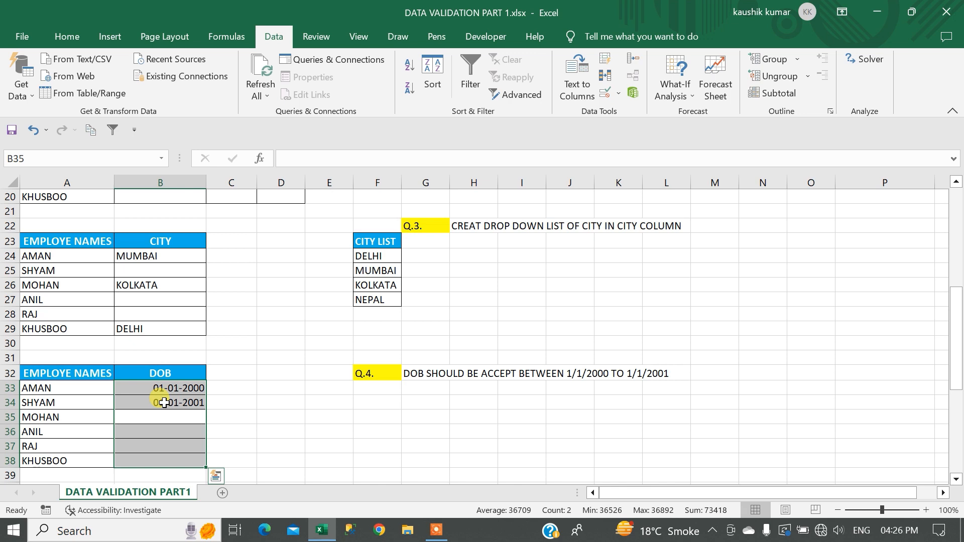
{"action": "type", "text": "15"}
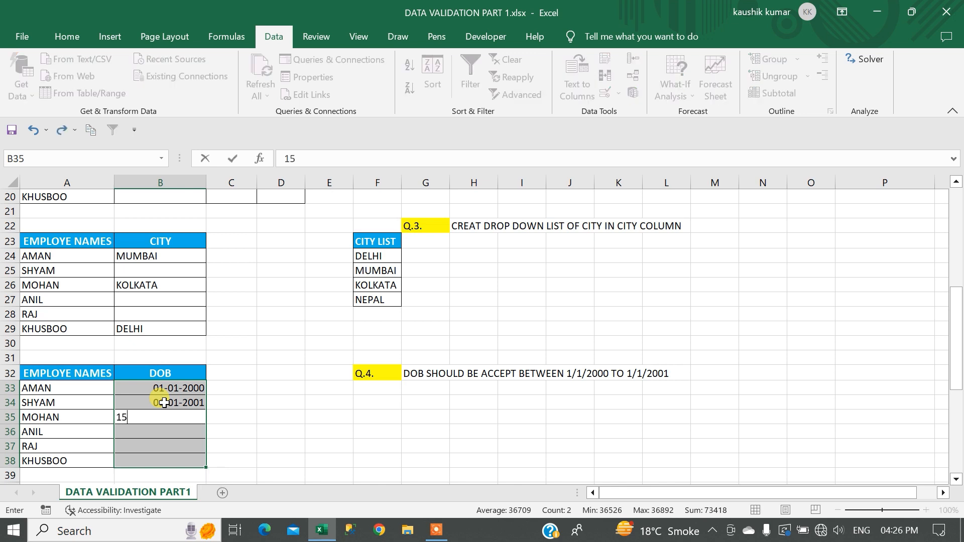
{"action": "type", "text": "/1/2000"}
{"action": "key", "text": "Return"}
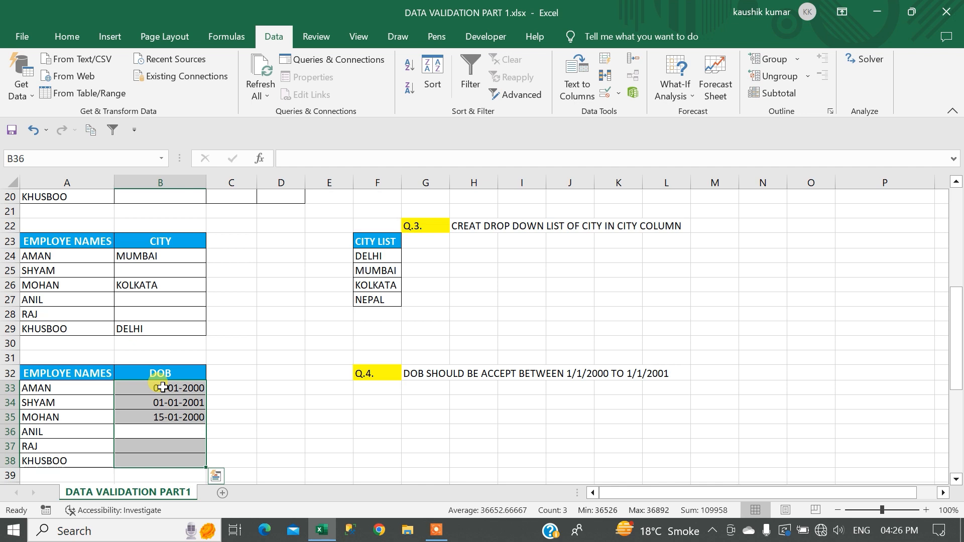
Try to enter a date of birth beyond the allowed end date in B36, and discard the entry.
{"action": "type", "text": "11"}
{"action": "key", "text": "BackSpace"}
{"action": "type", "text": "/1/2002"}
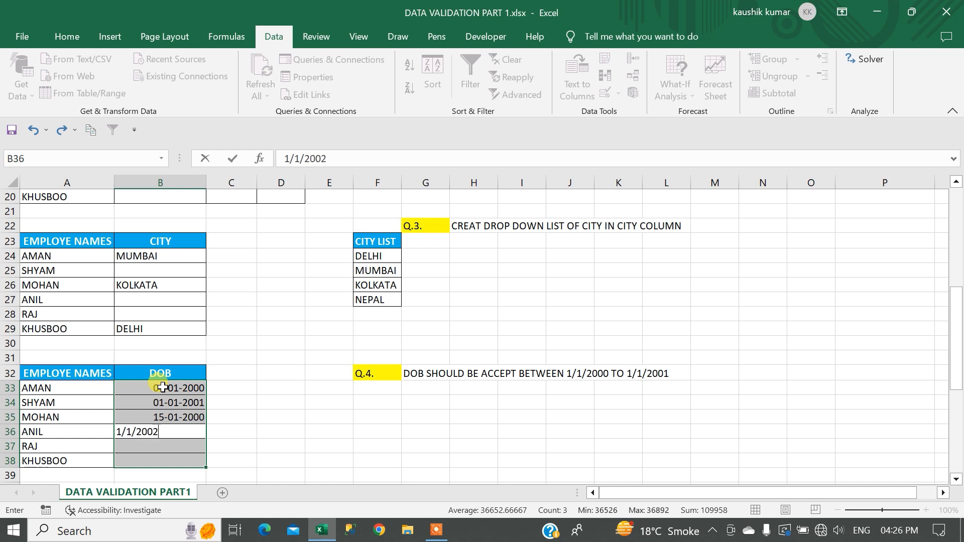
{"action": "key", "text": "Return"}
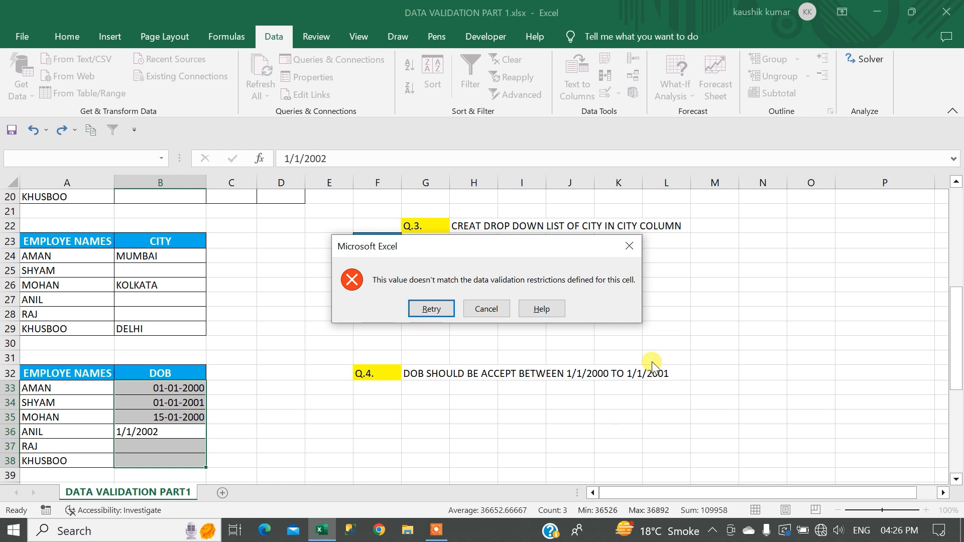
{"action": "left_click", "coordinate": [627, 246]}
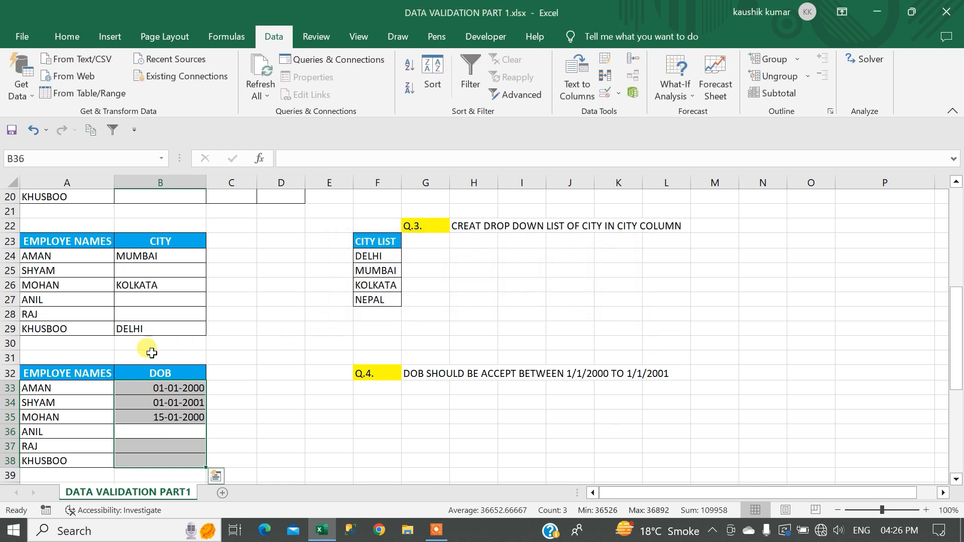
Examine the Q.5 requirement for the time range and the IN TIME column of the table below.
{"action": "key", "text": "Down"}
{"action": "key", "text": "Down"}
{"action": "key", "text": "Down"}
{"action": "key", "text": "Down"}
{"action": "key", "text": "Down"}
{"action": "key", "text": "Down"}
{"action": "key", "text": "Down"}
{"action": "key", "text": "Down"}
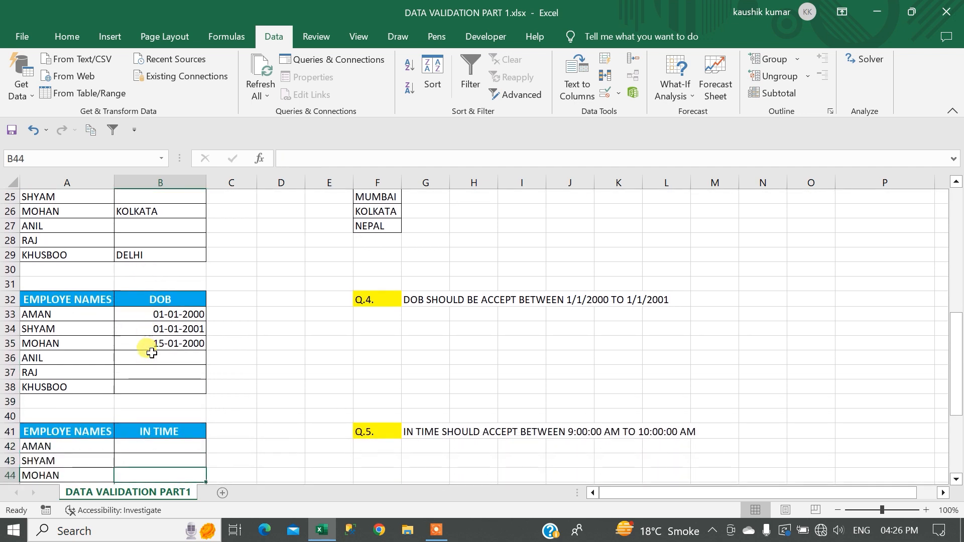
Enter the label DATE in cell G34, below the Q.4 requirement.
{"action": "key", "text": "Right"}
{"action": "key", "text": "Right"}
{"action": "key", "text": "Right"}
{"action": "key", "text": "Right"}
{"action": "key", "text": "Up"}
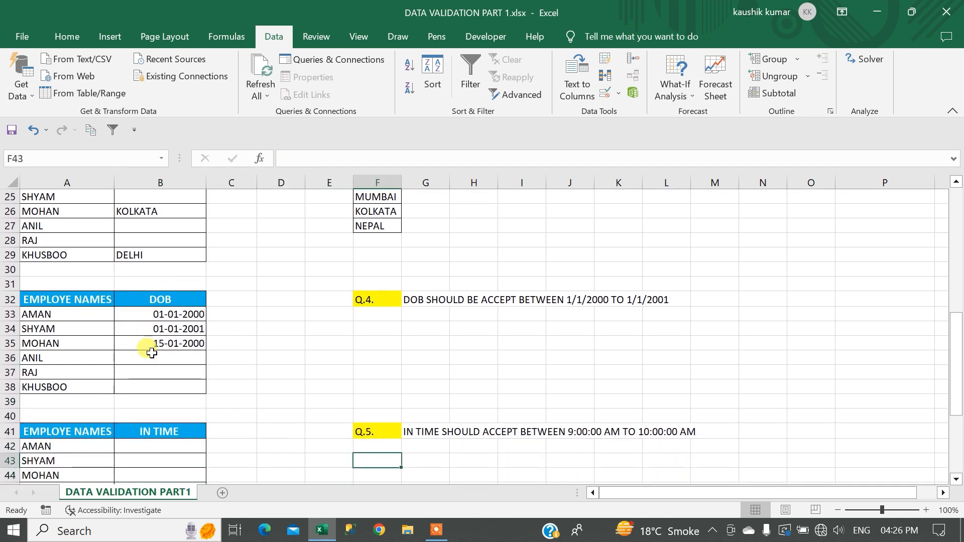
{"action": "key", "text": "Up"}
{"action": "key", "text": "Right"}
{"action": "key", "text": "Up"}
{"action": "key", "text": "Up"}
{"action": "key", "text": "Up"}
{"action": "key", "text": "Up"}
{"action": "key", "text": "Up"}
{"action": "key", "text": "Up"}
{"action": "key", "text": "Up"}
{"action": "key", "text": "Up"}
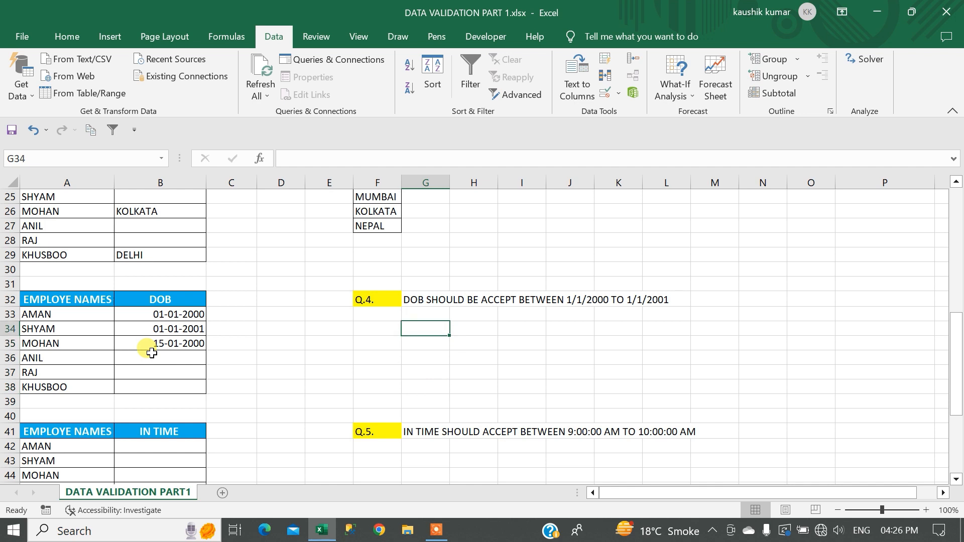
{"action": "type", "text": "DATE"}
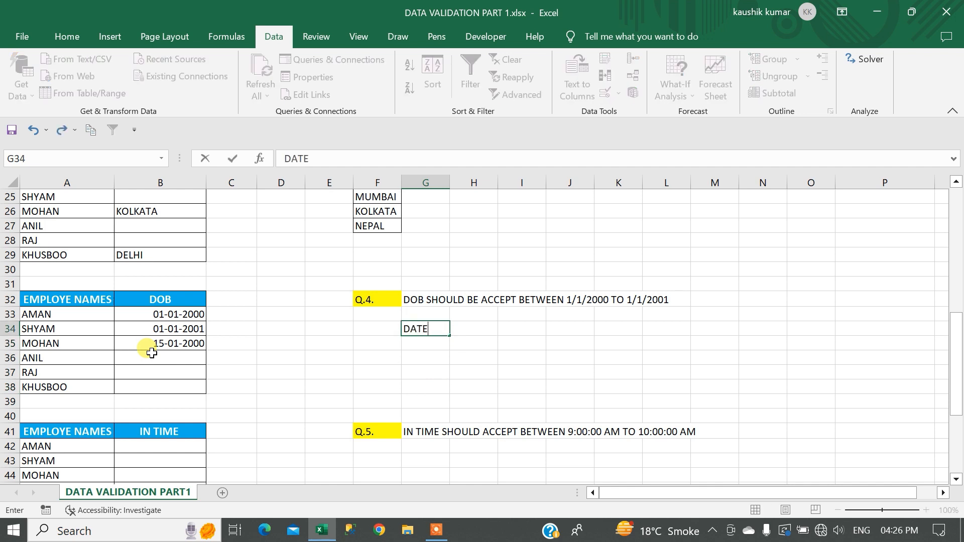
{"action": "left_click", "coordinate": [355, 356]}
Copy the yellow highlight formatting from the Q.3 label in G22 to the DATE label in G34.
{"action": "left_click", "coordinate": [418, 324]}
{"action": "key", "text": "Up"}
{"action": "key", "text": "Up"}
{"action": "key", "text": "Up"}
{"action": "key", "text": "Up"}
{"action": "key", "text": "Up"}
{"action": "key", "text": "Up"}
{"action": "key", "text": "Up"}
{"action": "key", "text": "Up"}
{"action": "key", "text": "Up"}
{"action": "key", "text": "Up"}
{"action": "key", "text": "Up"}
{"action": "key", "text": "Up"}
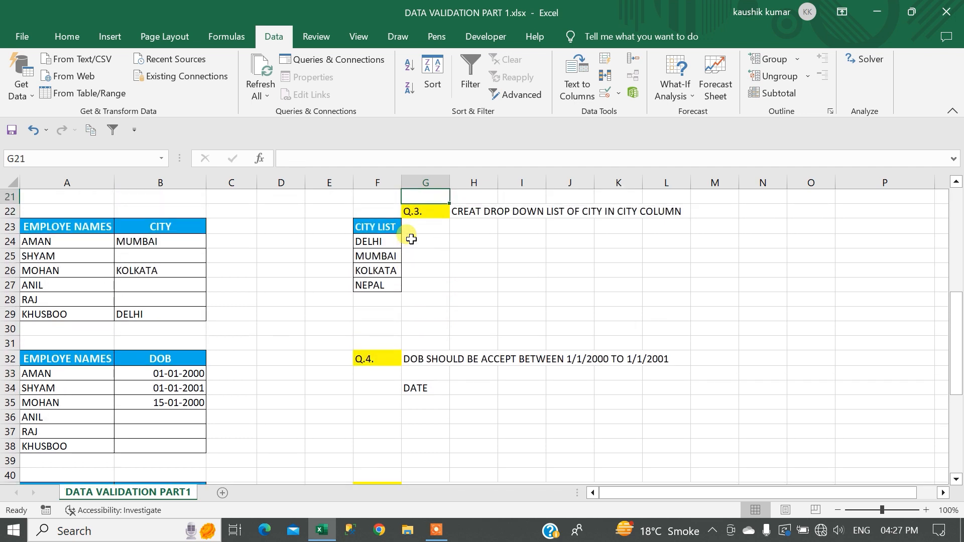
{"action": "left_click", "coordinate": [69, 43]}
{"action": "left_click", "coordinate": [49, 101]}
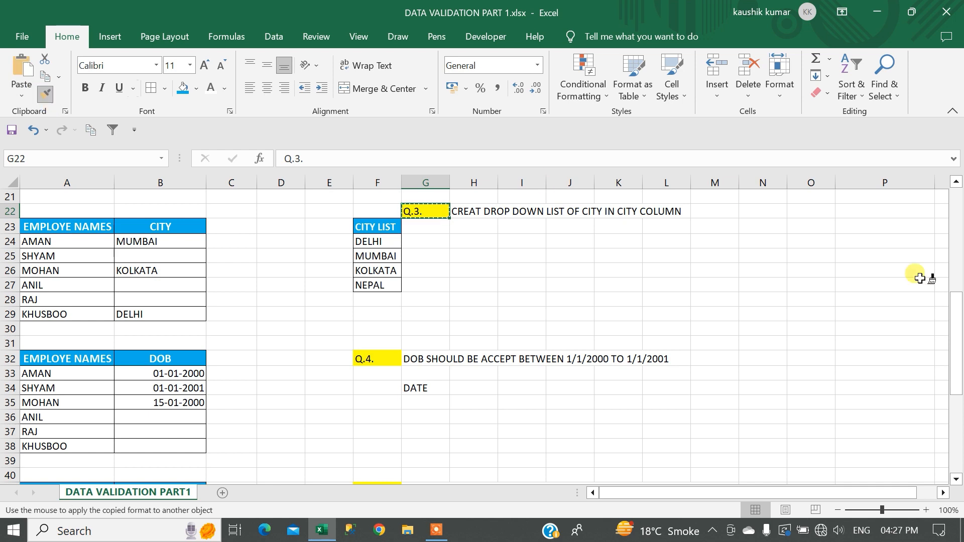
{"action": "left_click_drag", "start_coordinate": [957, 347], "coordinate": [960, 409]}
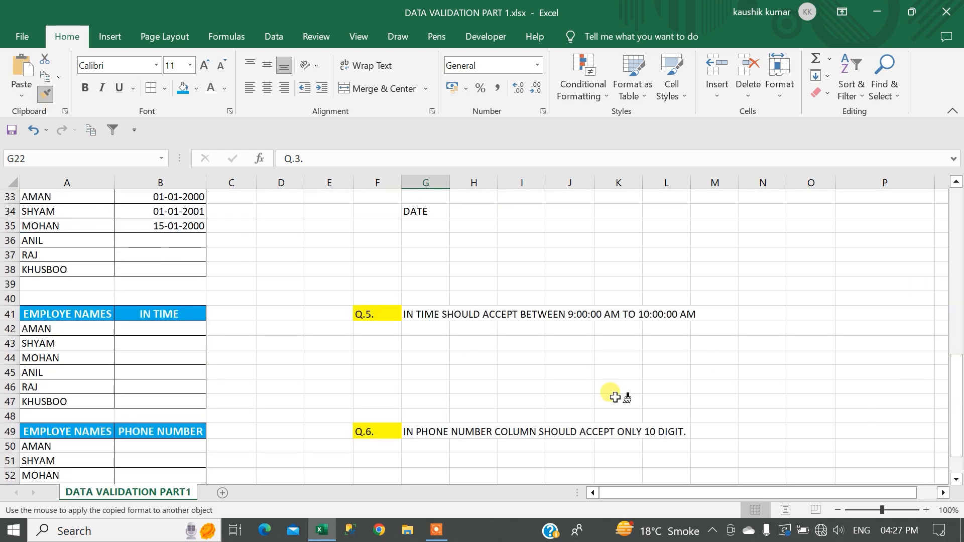
{"action": "left_click", "coordinate": [416, 206]}
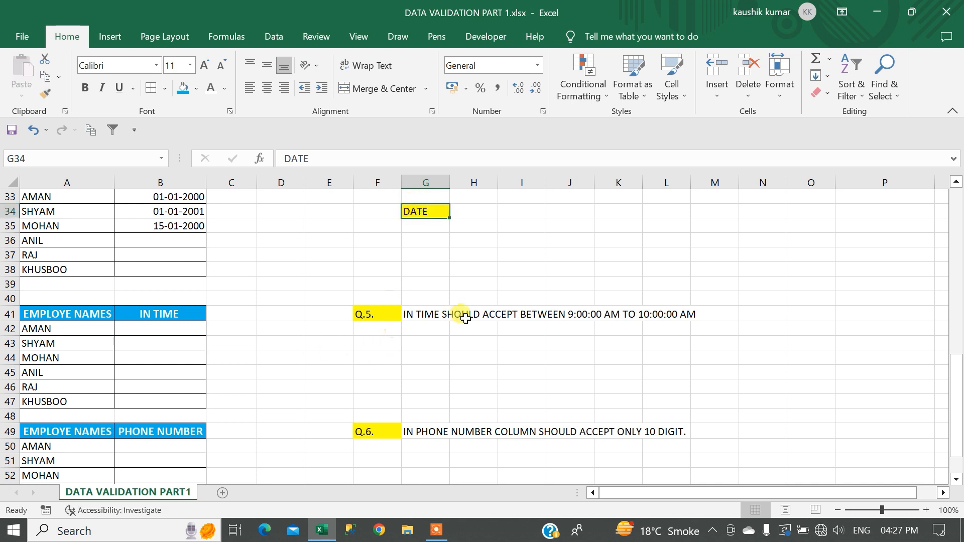
Enter the label TIME in G44 and copy the yellow formatting of the DATE label onto it.
{"action": "left_click", "coordinate": [428, 354]}
{"action": "type", "text": "TIME"}
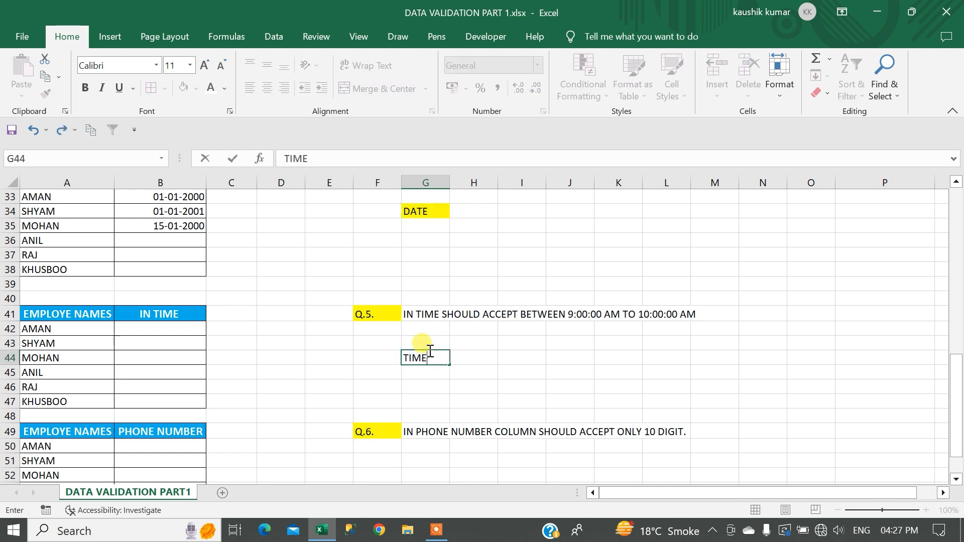
{"action": "left_click", "coordinate": [376, 331]}
{"action": "left_click_drag", "start_coordinate": [416, 354], "coordinate": [425, 211]}
{"action": "left_click", "coordinate": [425, 211]}
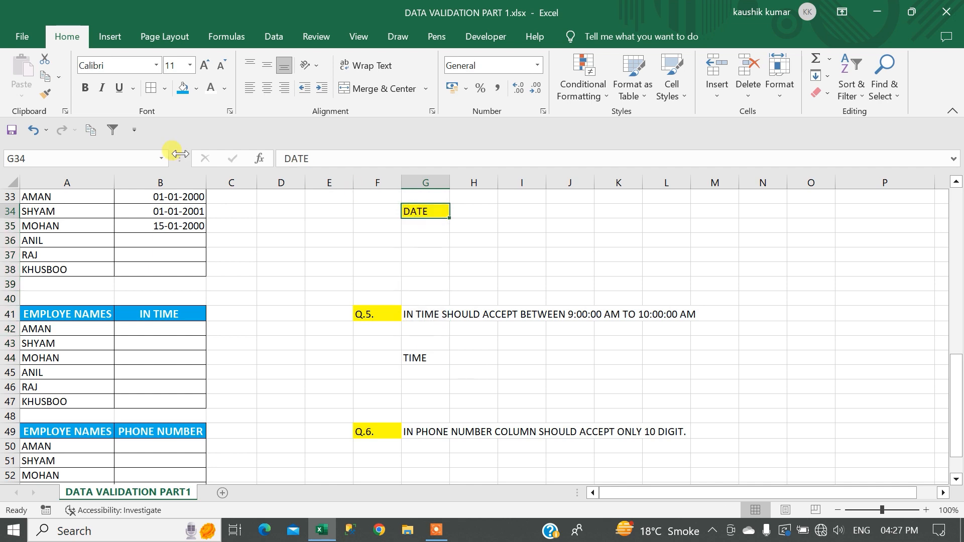
{"action": "left_click", "coordinate": [45, 93]}
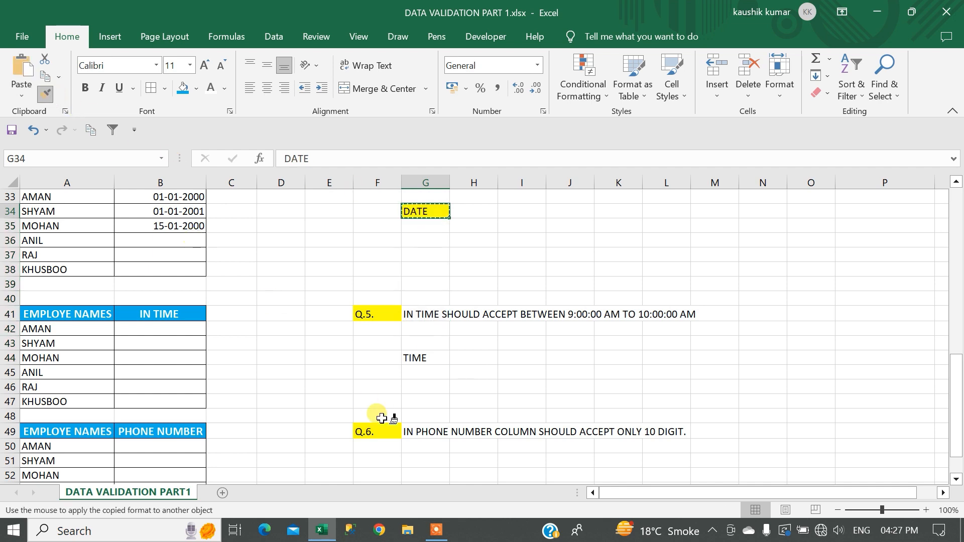
{"action": "left_click", "coordinate": [426, 356]}
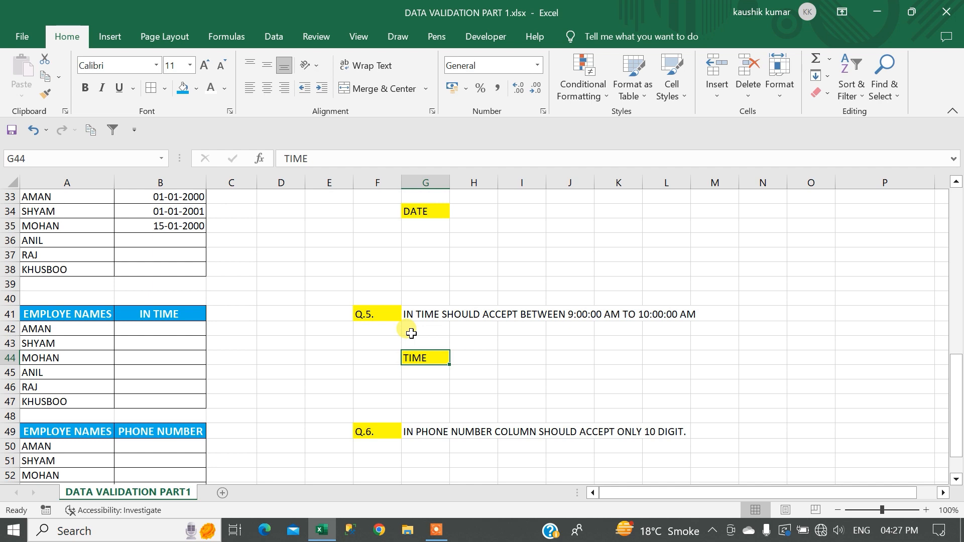
Open Data Validation for the IN TIME cells B42:B47 and allow Time values between two limits.
{"action": "left_click_drag", "start_coordinate": [143, 329], "coordinate": [147, 403]}
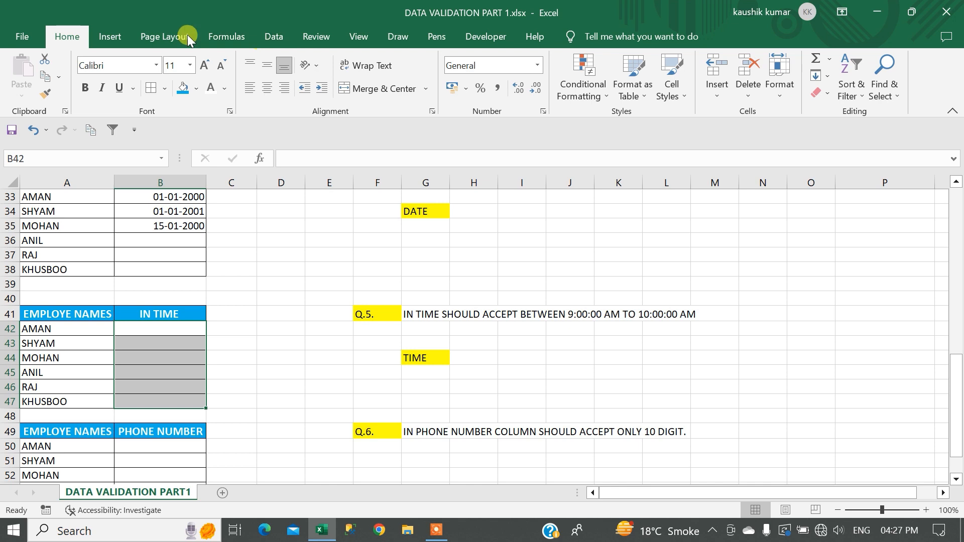
{"action": "left_click", "coordinate": [273, 35]}
{"action": "left_click", "coordinate": [605, 93]}
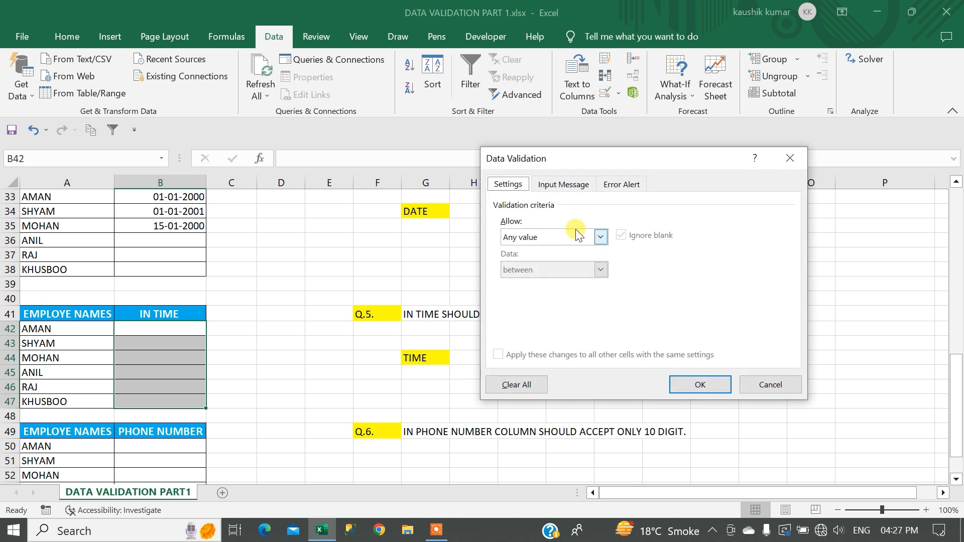
{"action": "left_click", "coordinate": [576, 236]}
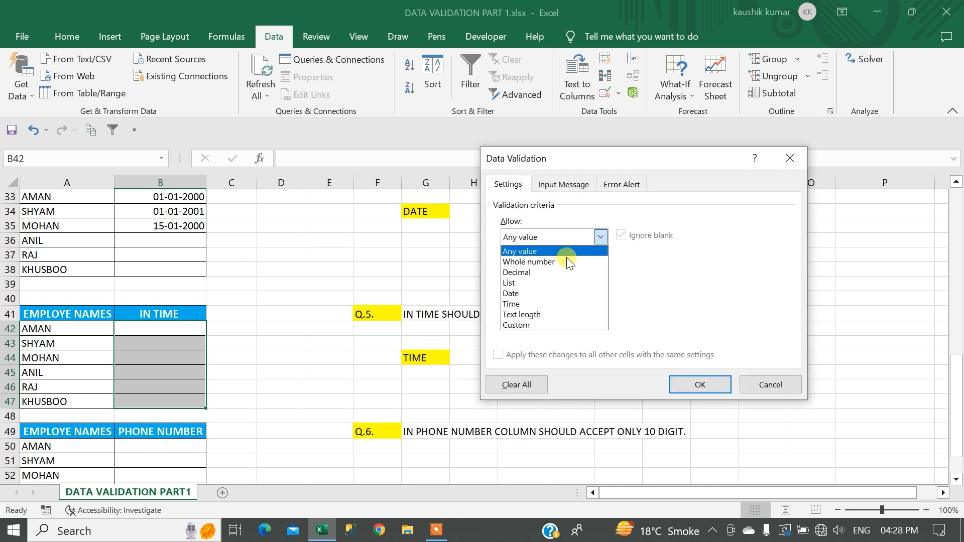
{"action": "left_click", "coordinate": [550, 303]}
{"action": "left_click", "coordinate": [534, 301]}
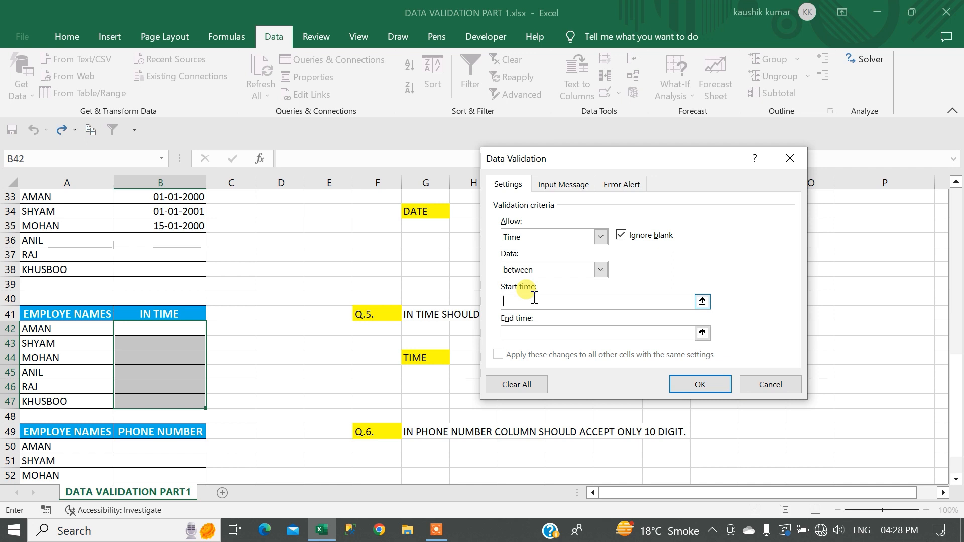
Set the validation's start time to 9:00:00 AM and end time to 10:00:00 AM, and apply it to the IN TIME cells.
{"action": "type", "text": "9:00"}
{"action": "type", "text": ":00 A"}
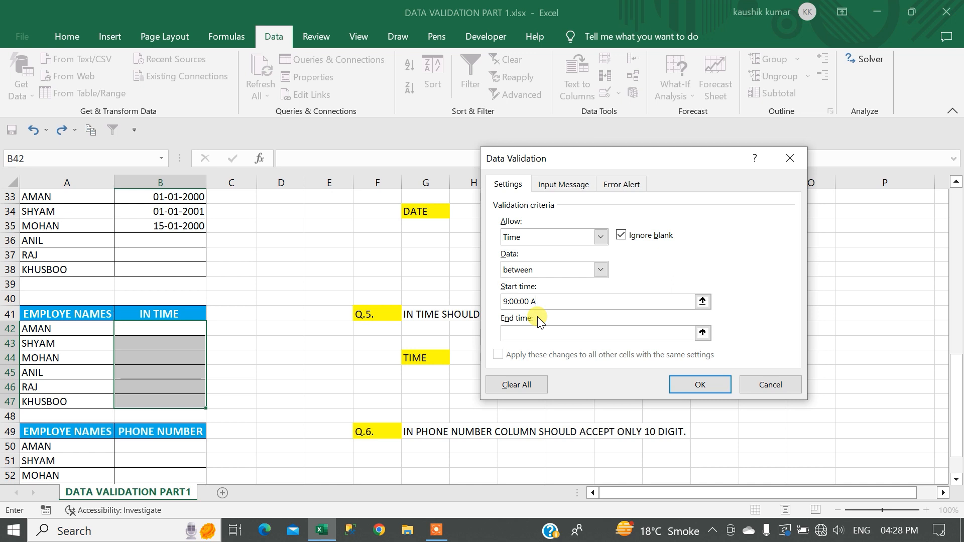
{"action": "type", "text": "M"}
{"action": "left_click", "coordinate": [527, 335]}
{"action": "type", "text": "10:00:00"}
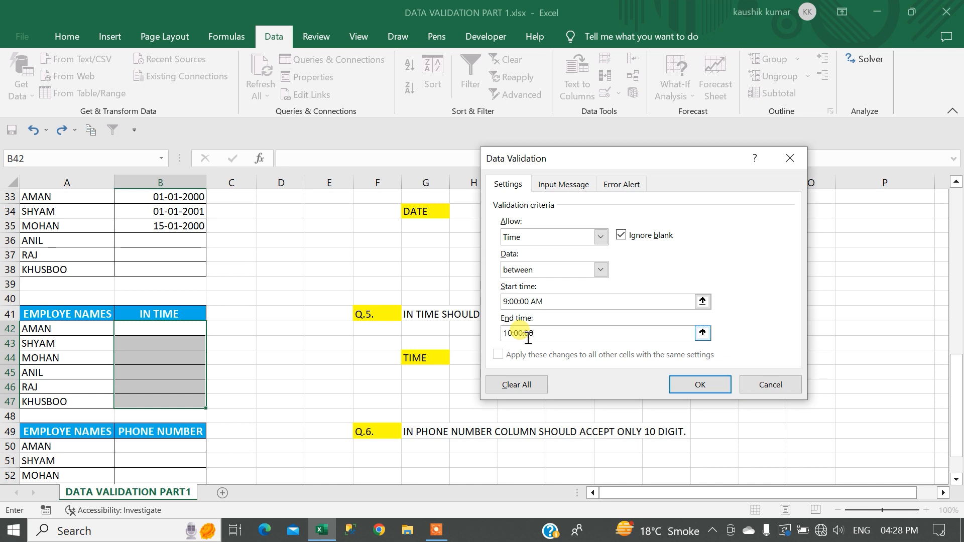
{"action": "type", "text": " AM"}
{"action": "left_click", "coordinate": [711, 384]}
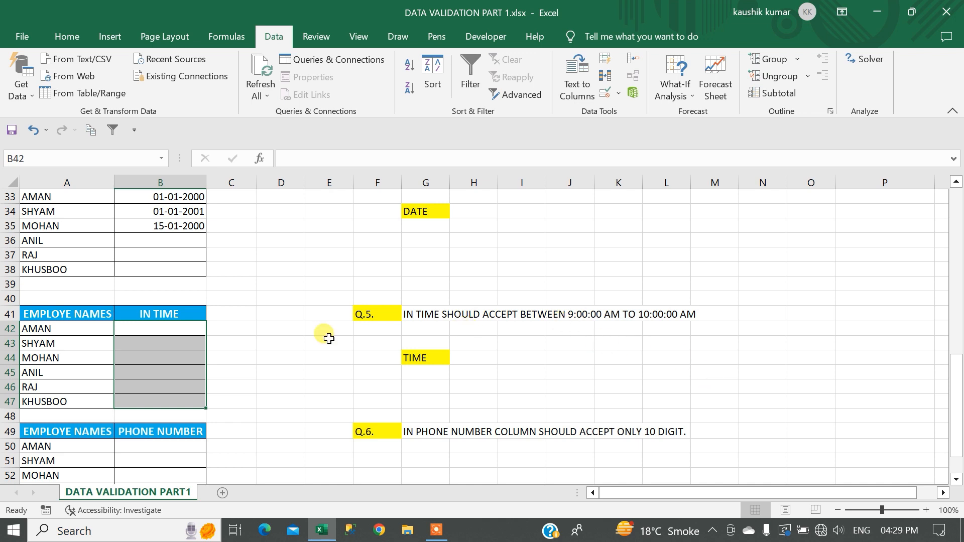
Try to enter the plain number 10 as the in time in B42.
{"action": "type", "text": "1"}
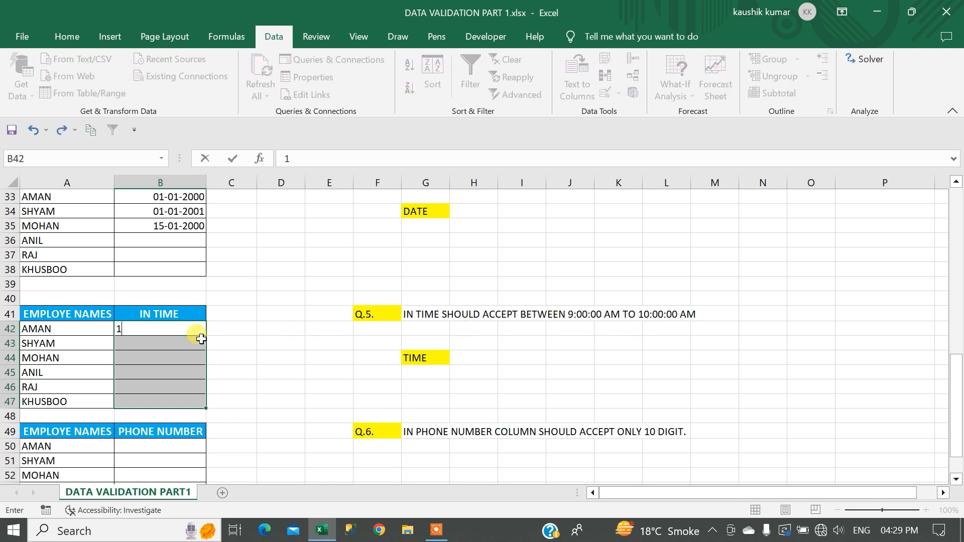
{"action": "type", "text": "0"}
{"action": "key", "text": "Return"}
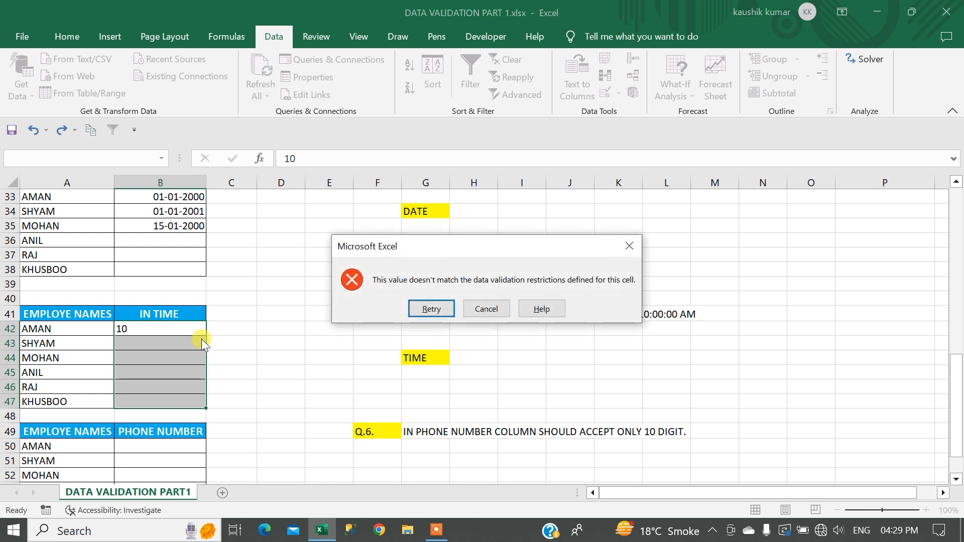
{"action": "key", "text": "Return"}
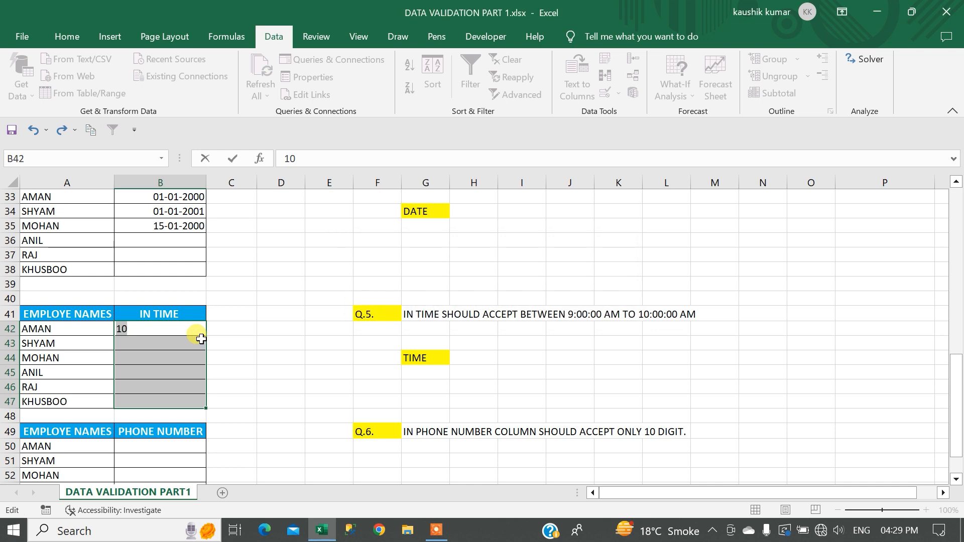
Enter 10:00:00 as the test in time in B42.
{"action": "type", "text": "100"}
{"action": "key", "text": "BackSpace"}
{"action": "type", "text": ":00:00"}
{"action": "key", "text": "Return"}
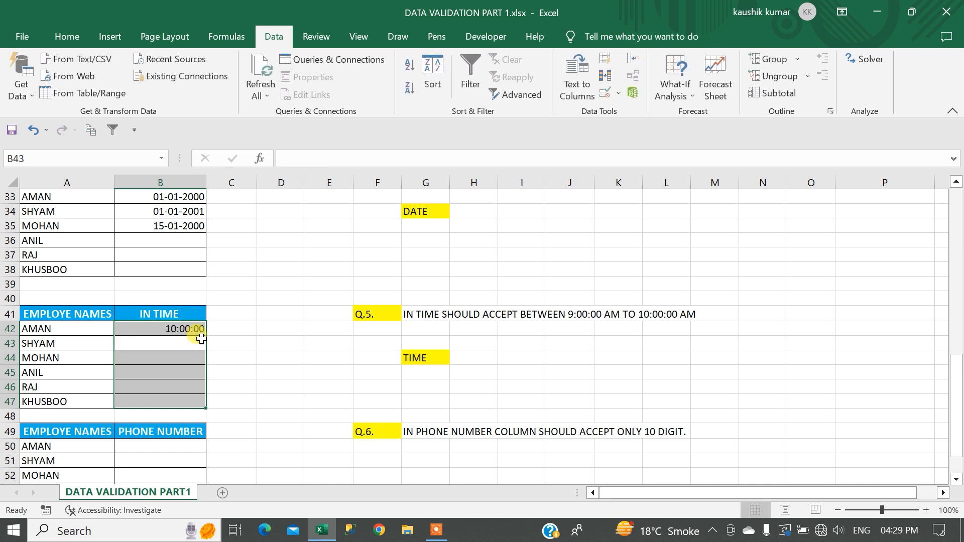
Try to enter the out-of-range time 11:00:00 in B43, and discard the entry.
{"action": "type", "text": "11"}
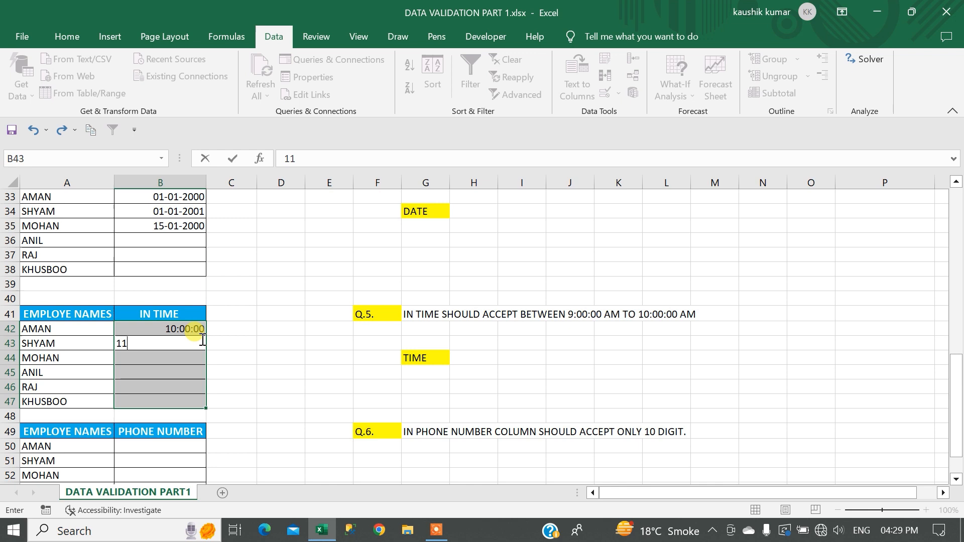
{"action": "type", "text": ":00:00"}
{"action": "key", "text": "Return"}
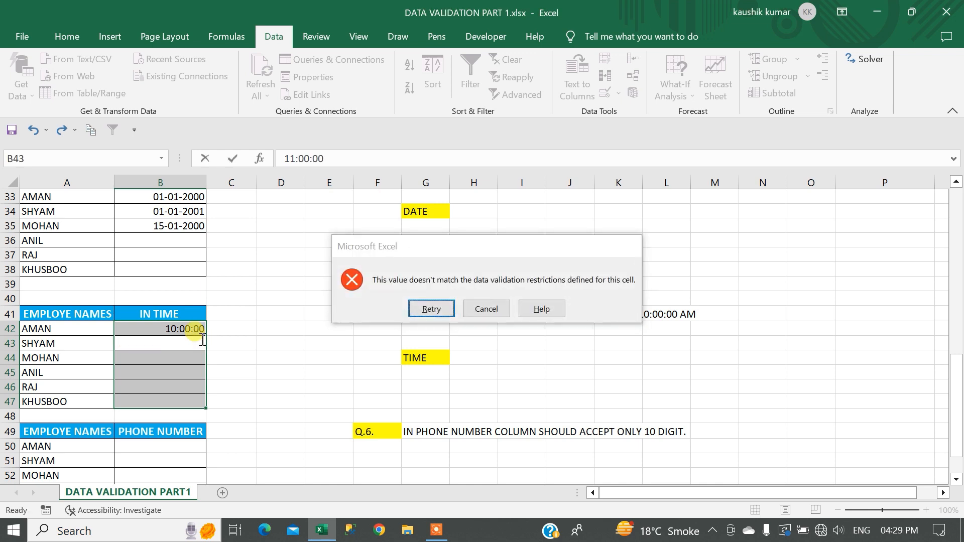
{"action": "key", "text": "Return"}
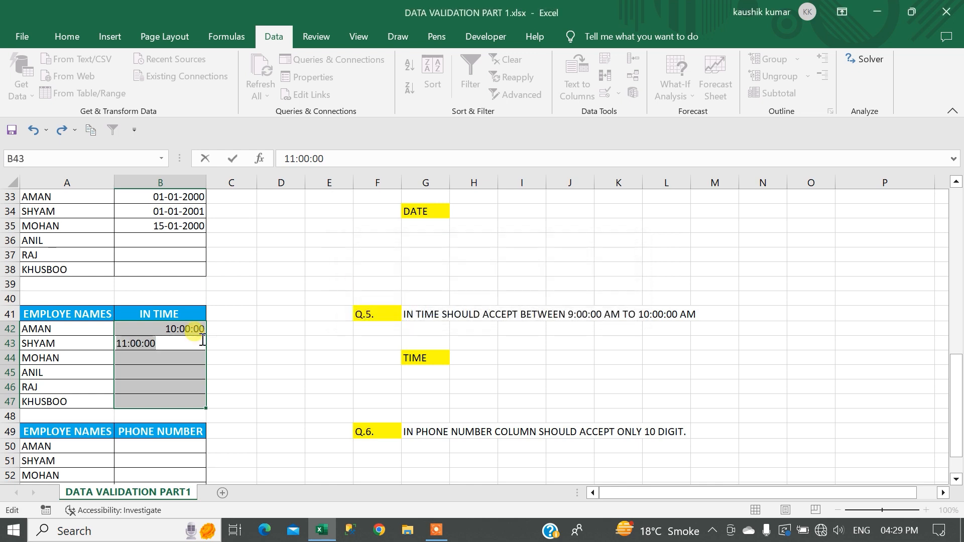
{"action": "key", "text": "Escape"}
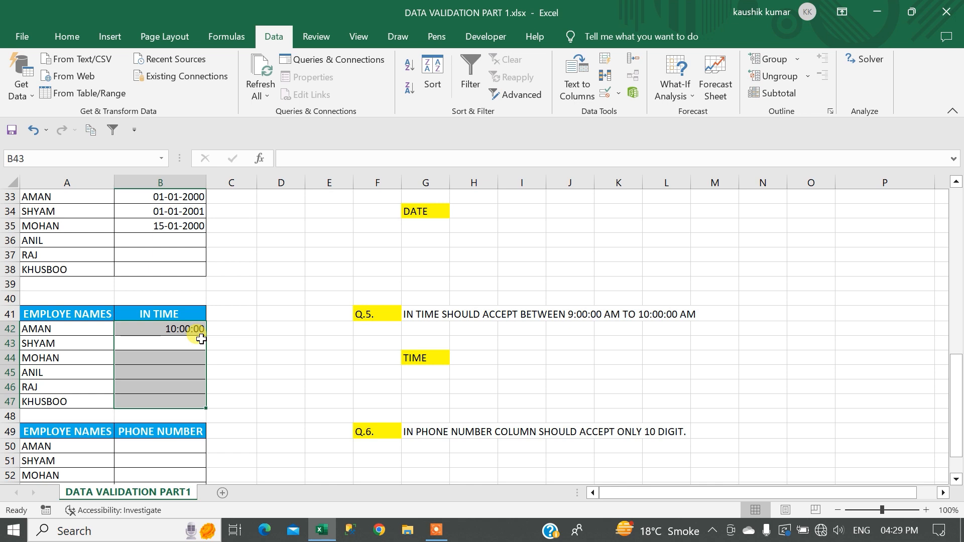
Enter 9:15:00 as the test in time in B43.
{"action": "type", "text": "9:"}
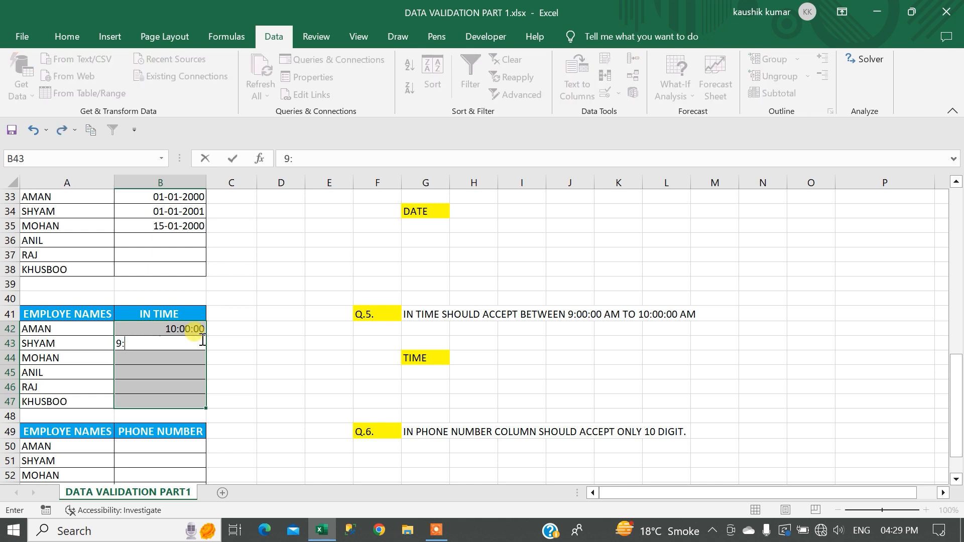
{"action": "type", "text": "15:00"}
{"action": "key", "text": "Return"}
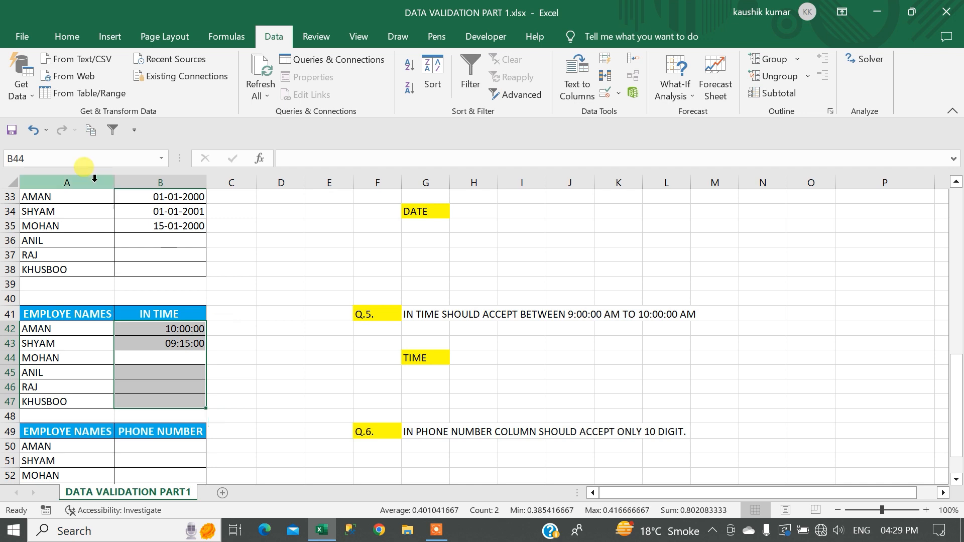
Apply the custom number format HH:MM:SS AM/PM to the IN TIME cells B42:B47.
{"action": "left_click", "coordinate": [57, 39]}
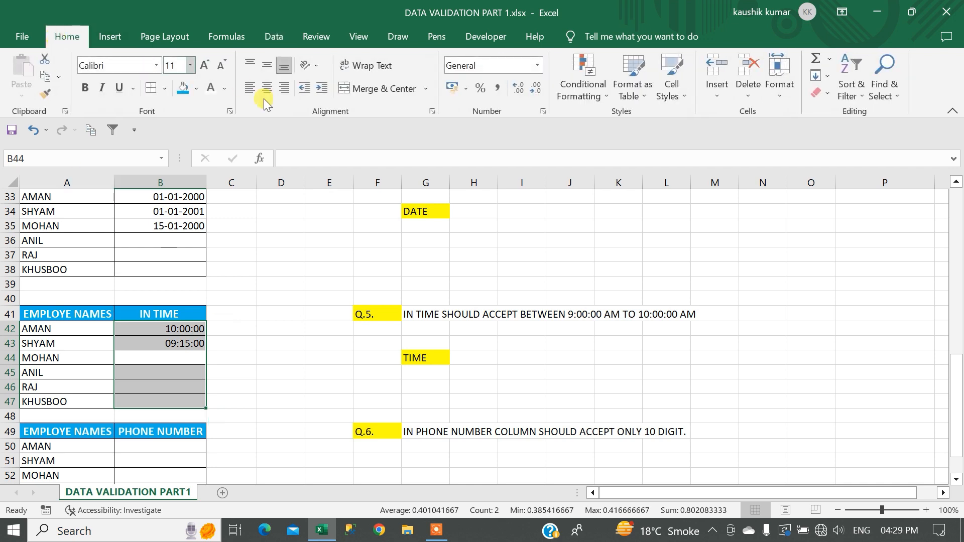
{"action": "left_click", "coordinate": [541, 111]}
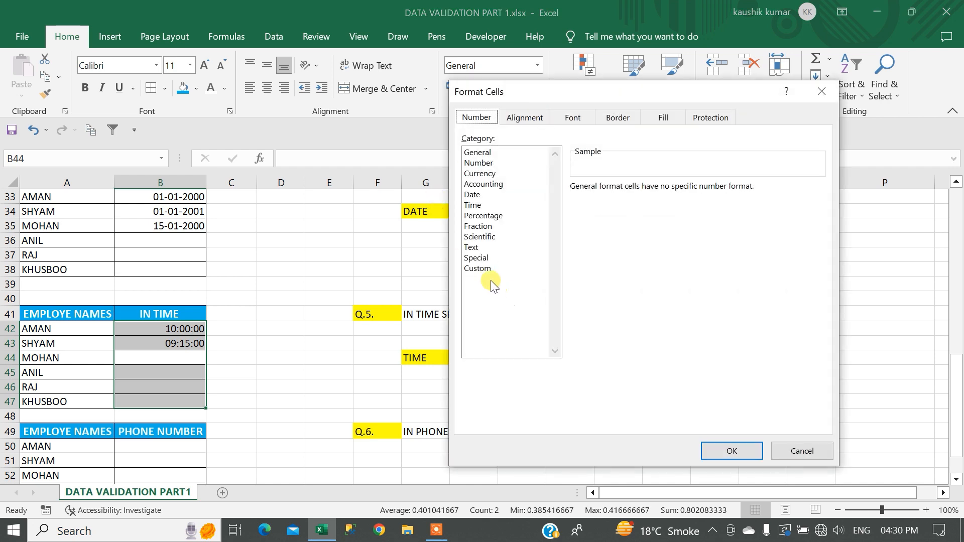
{"action": "left_click", "coordinate": [479, 269]}
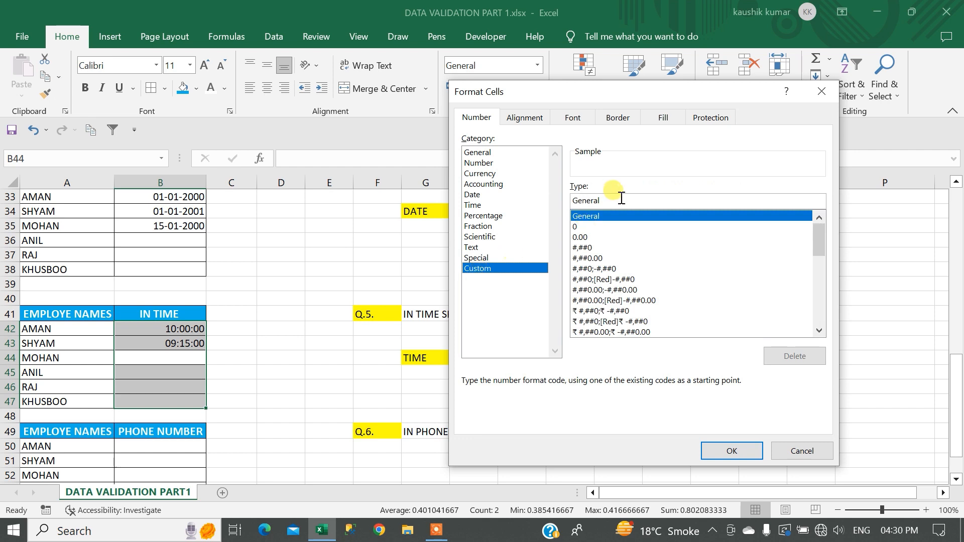
{"action": "double_click", "coordinate": [621, 199]}
{"action": "key", "text": "BackSpace"}
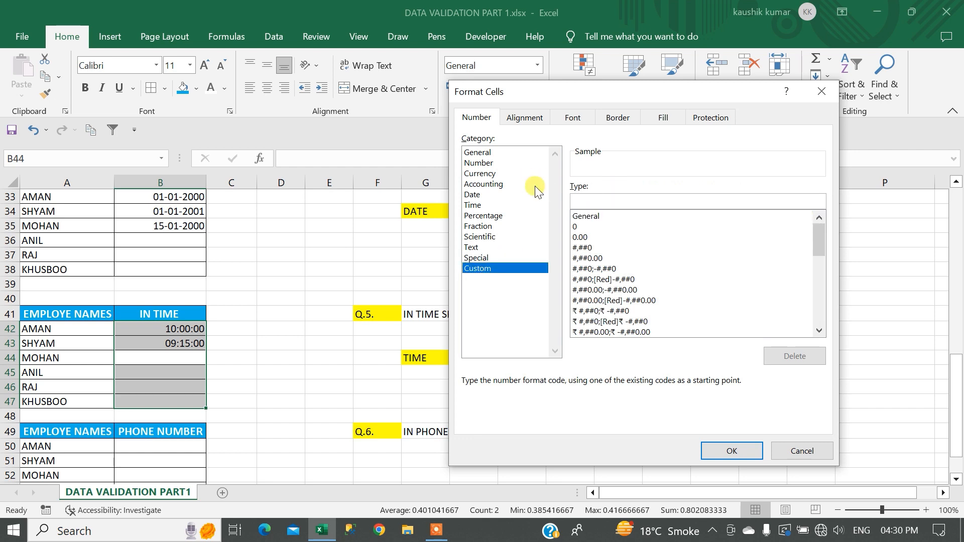
{"action": "type", "text": "HH"}
{"action": "type", "text": ":MM:SS AM/PM"}
{"action": "key", "text": "Return"}
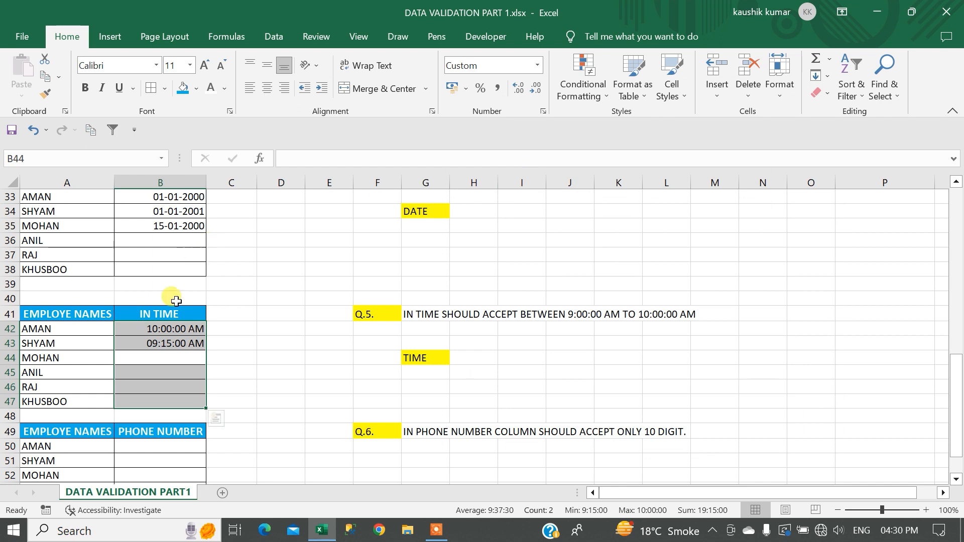
Enter 9:40:00 as the test in time in B44.
{"action": "left_click", "coordinate": [167, 358]}
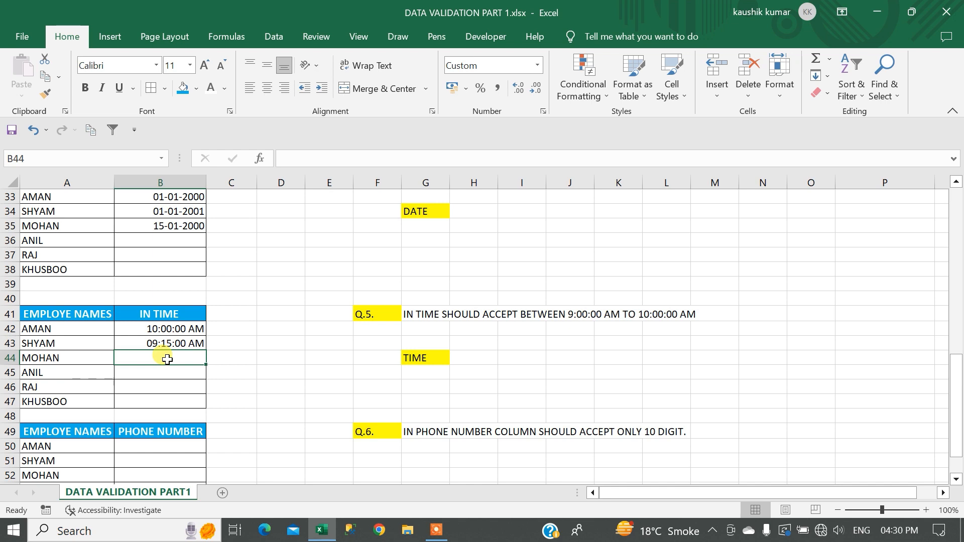
{"action": "type", "text": "9:"}
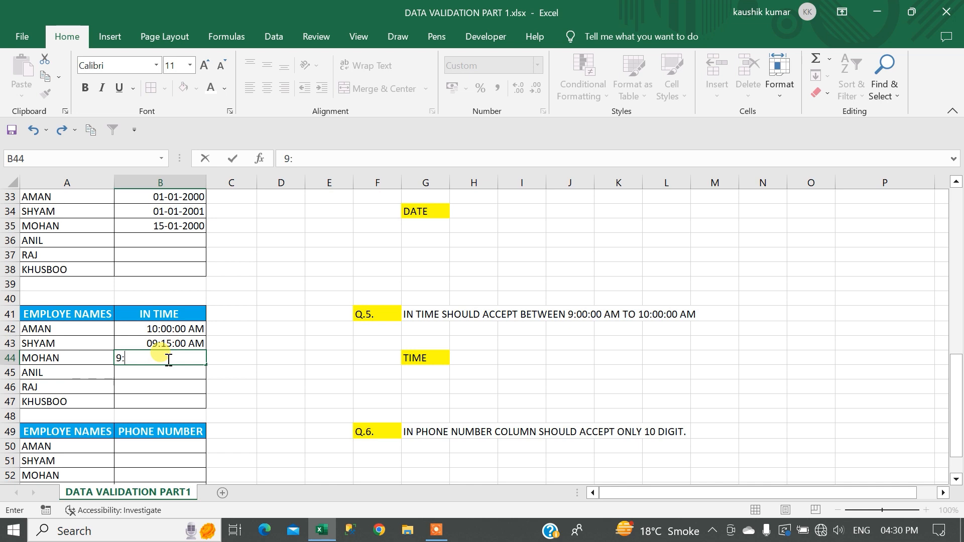
{"action": "type", "text": "40:00"}
{"action": "key", "text": "Return"}
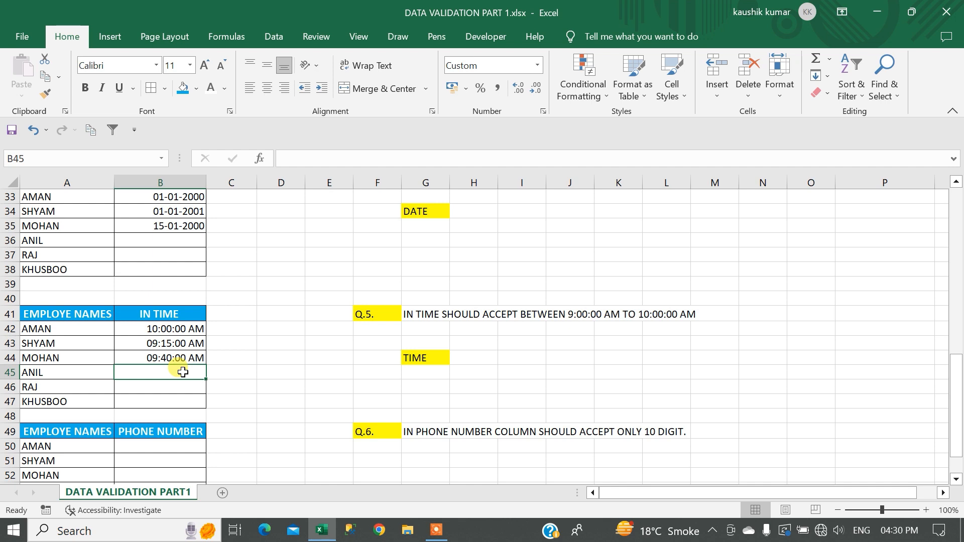
Enter the label TEXT LENGTH in G51, below the Q.6 phone number requirement.
{"action": "key", "text": "Down"}
{"action": "key", "text": "Down"}
{"action": "key", "text": "Down"}
{"action": "key", "text": "Down"}
{"action": "key", "text": "Down"}
{"action": "key", "text": "Down"}
{"action": "key", "text": "Down"}
{"action": "key", "text": "Down"}
{"action": "key", "text": "Down"}
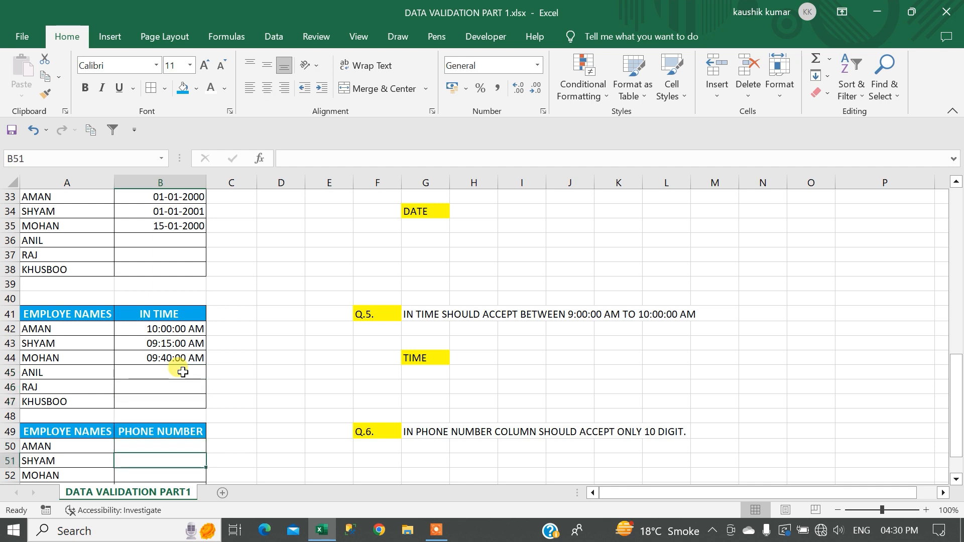
{"action": "key", "text": "Down"}
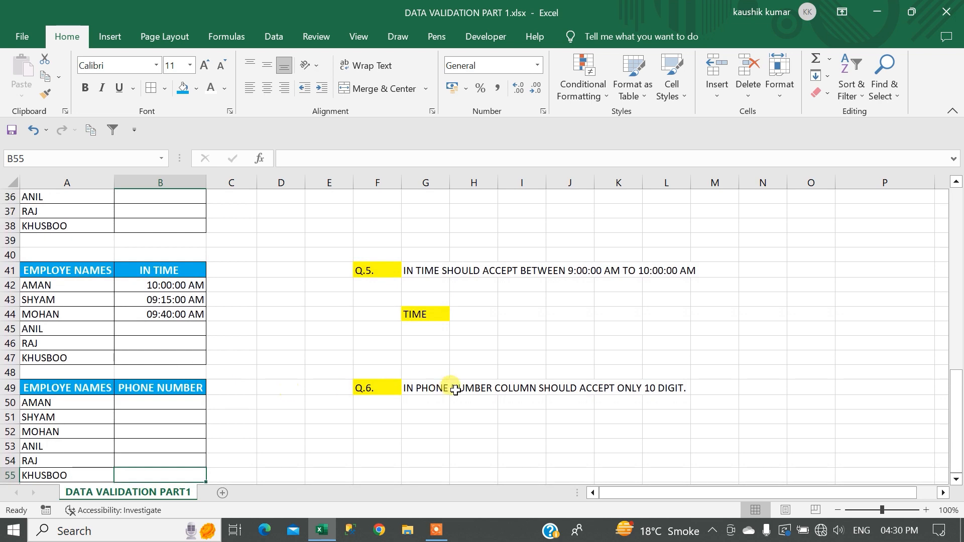
{"action": "left_click", "coordinate": [430, 425]}
{"action": "left_click", "coordinate": [430, 416]}
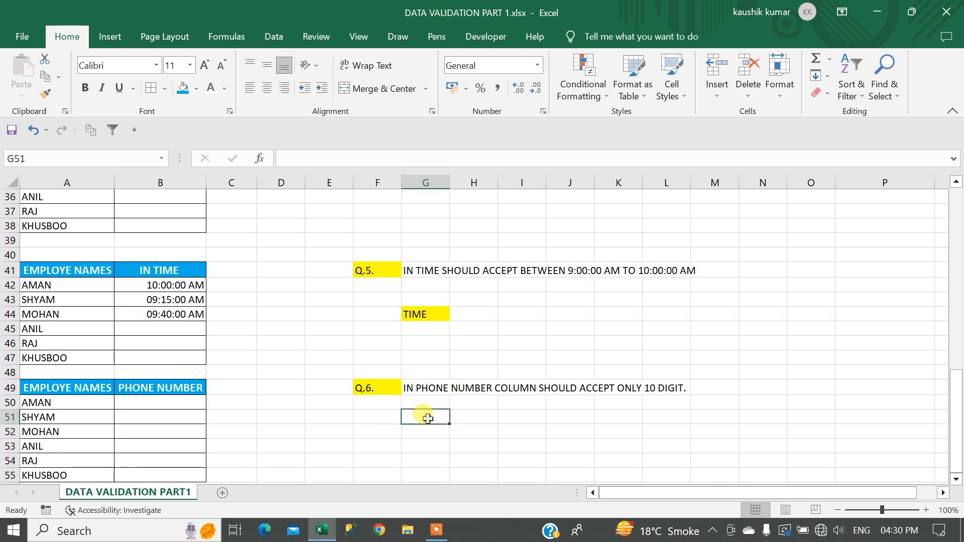
{"action": "type", "text": "TEXT"}
{"action": "type", "text": " LEN"}
{"action": "key", "text": "BackSpace"}
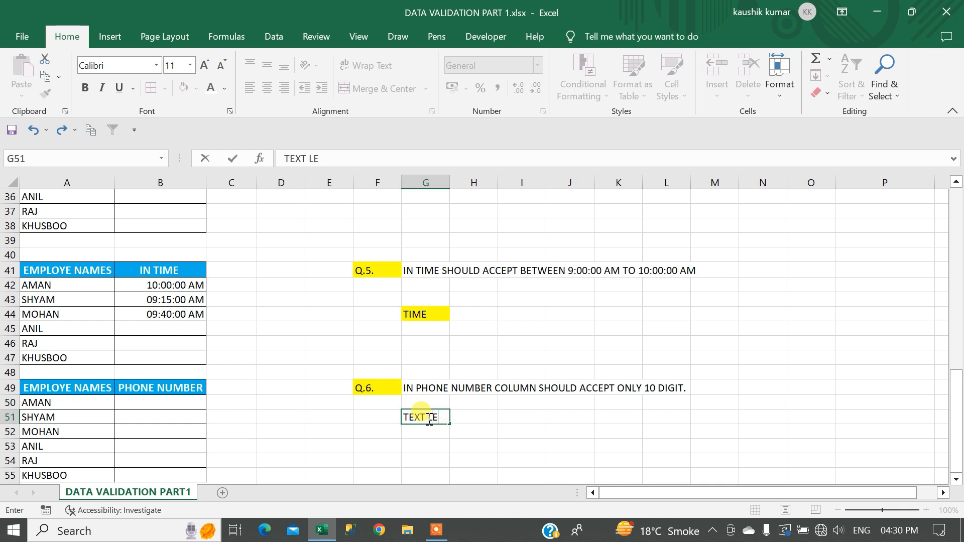
{"action": "type", "text": "NGHT"}
{"action": "key", "text": "BackSpace"}
{"action": "key", "text": "BackSpace"}
{"action": "type", "text": "TH"}
{"action": "key", "text": "Return"}
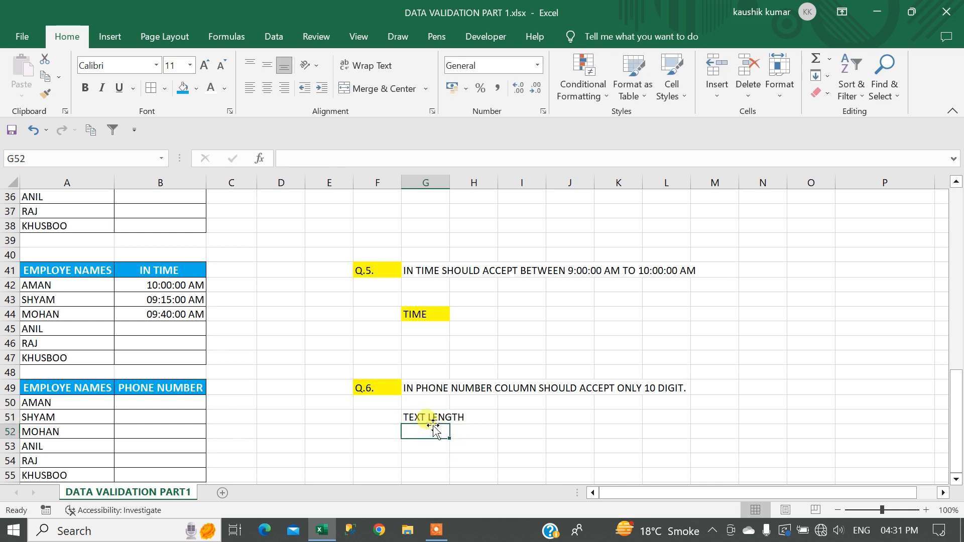
Copy the yellow formatting of the TIME label in G44 onto the TEXT LENGTH label in G51.
{"action": "left_click", "coordinate": [420, 417]}
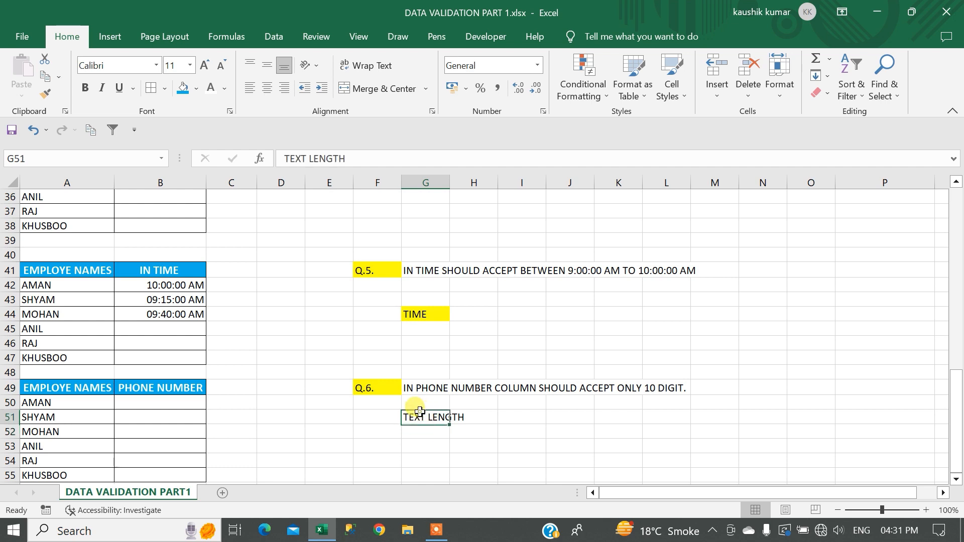
{"action": "left_click", "coordinate": [411, 316]}
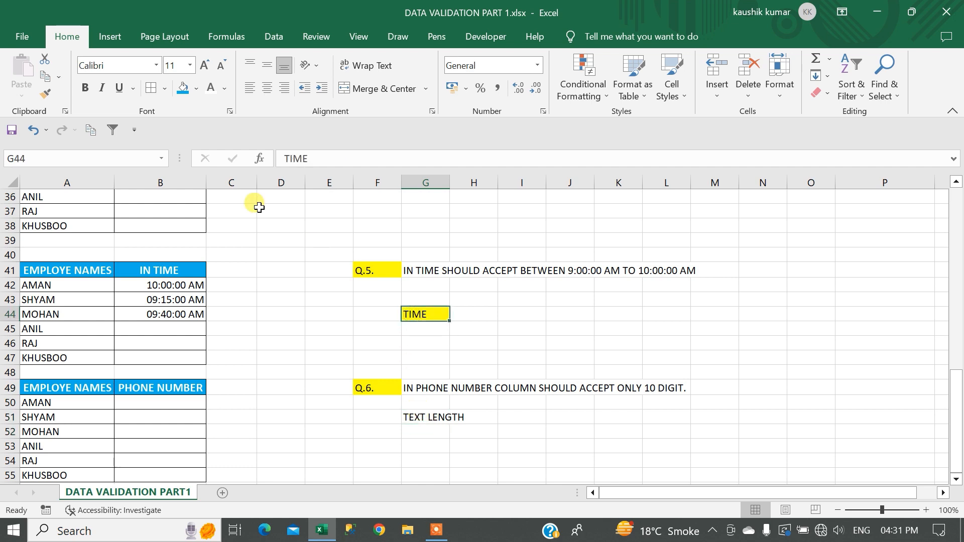
{"action": "left_click", "coordinate": [46, 96]}
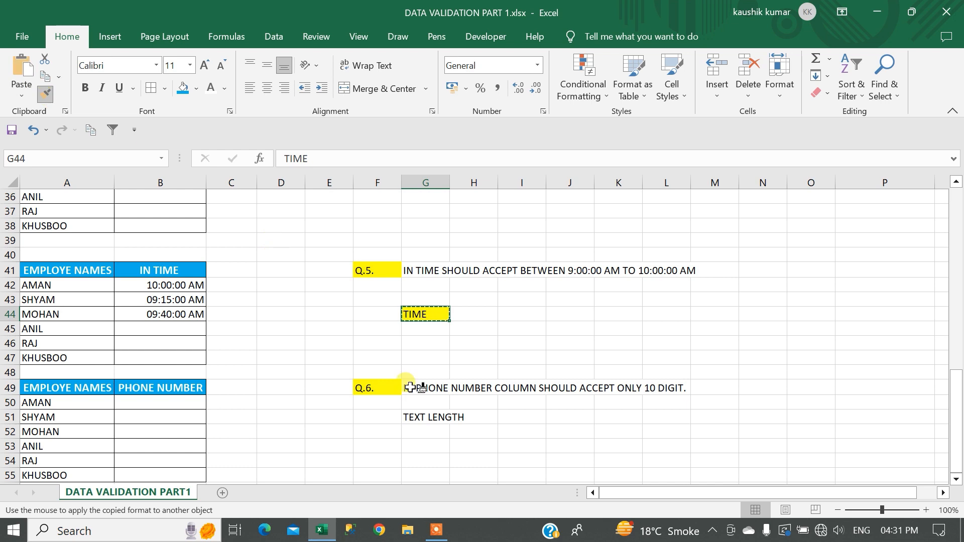
{"action": "left_click", "coordinate": [428, 418]}
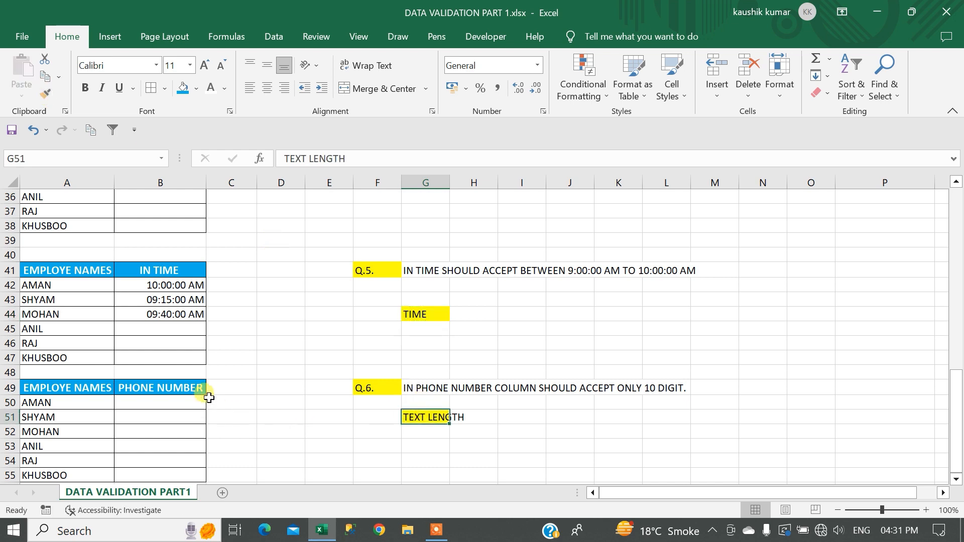
Apply data validation to the PHONE NUMBER cells B50:B55 that allows only a text length equal to 10.
{"action": "left_click", "coordinate": [186, 401]}
{"action": "left_click_drag", "start_coordinate": [191, 431], "coordinate": [171, 432]}
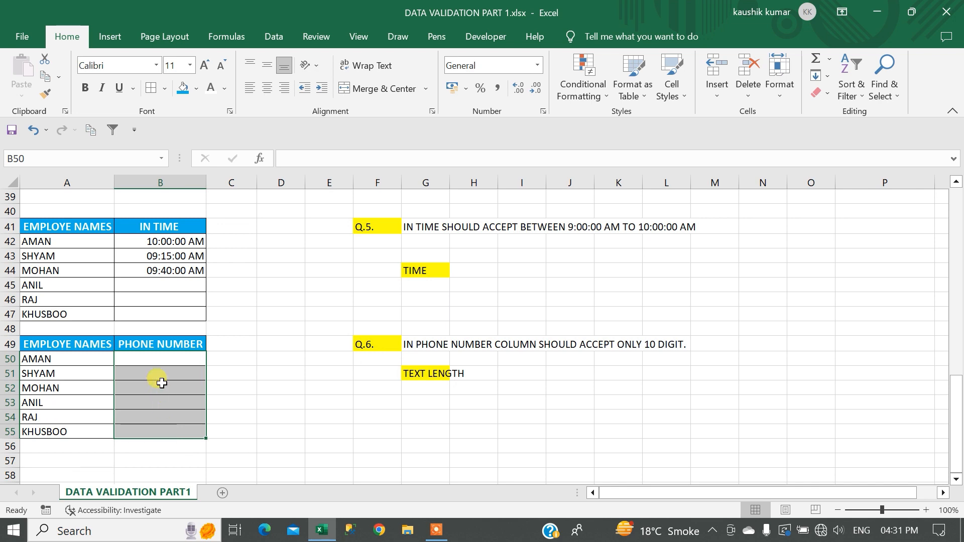
{"action": "left_click_drag", "start_coordinate": [93, 359], "coordinate": [103, 434]}
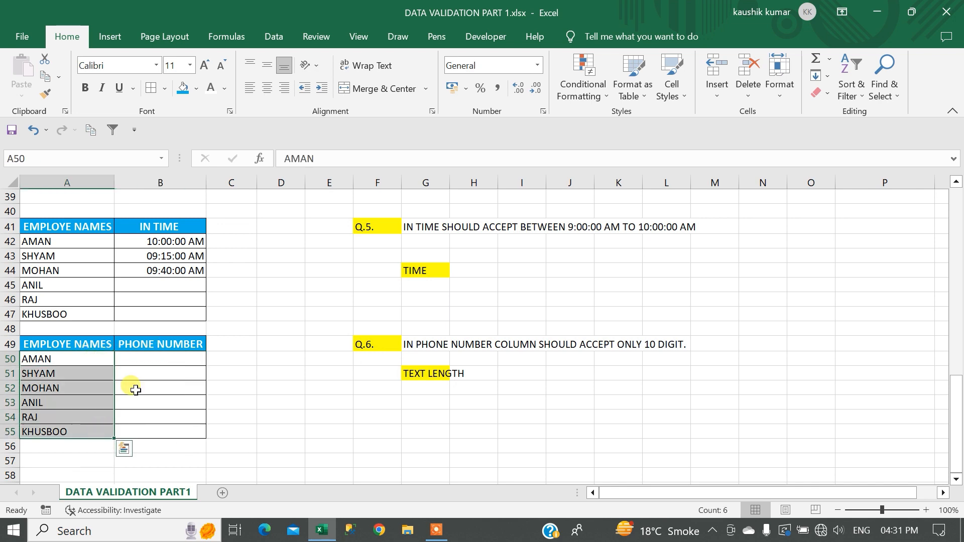
{"action": "left_click", "coordinate": [152, 348]}
{"action": "left_click_drag", "start_coordinate": [153, 348], "coordinate": [154, 431]}
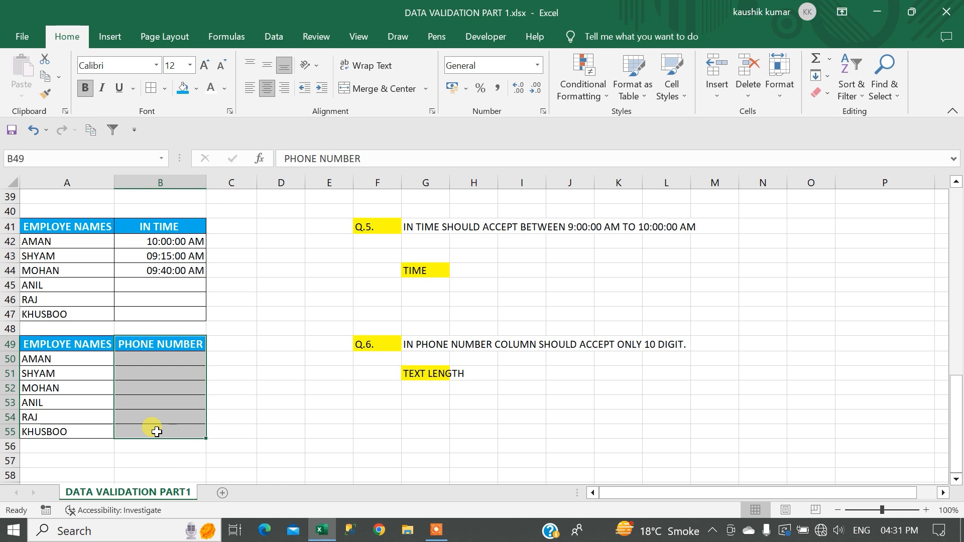
{"action": "left_click", "coordinate": [152, 351]}
{"action": "left_click_drag", "start_coordinate": [152, 352], "coordinate": [151, 431]}
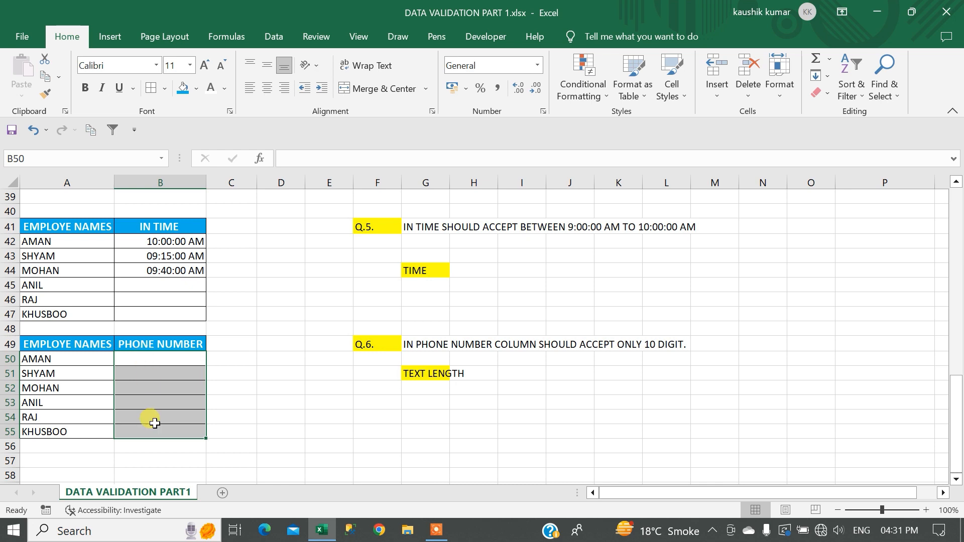
{"action": "left_click", "coordinate": [276, 35]}
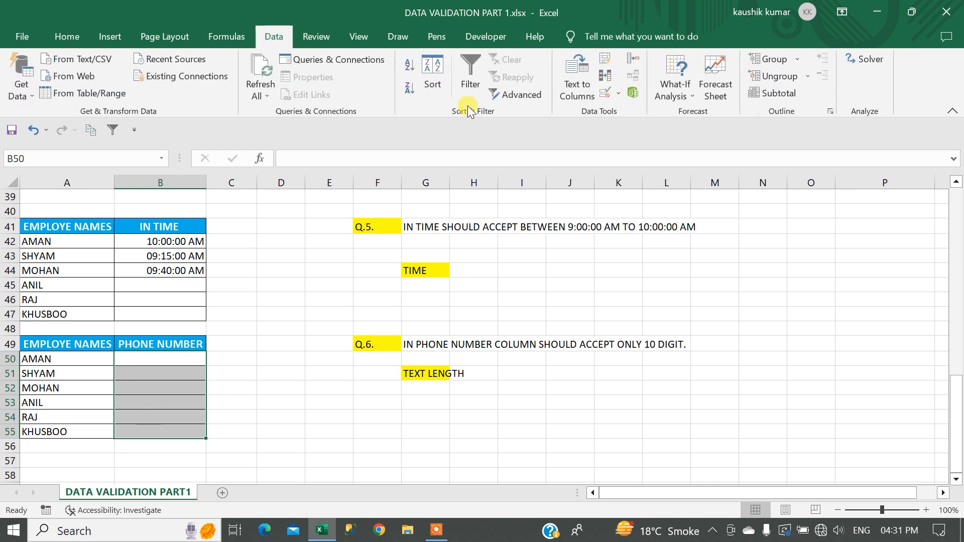
{"action": "left_click", "coordinate": [606, 94]}
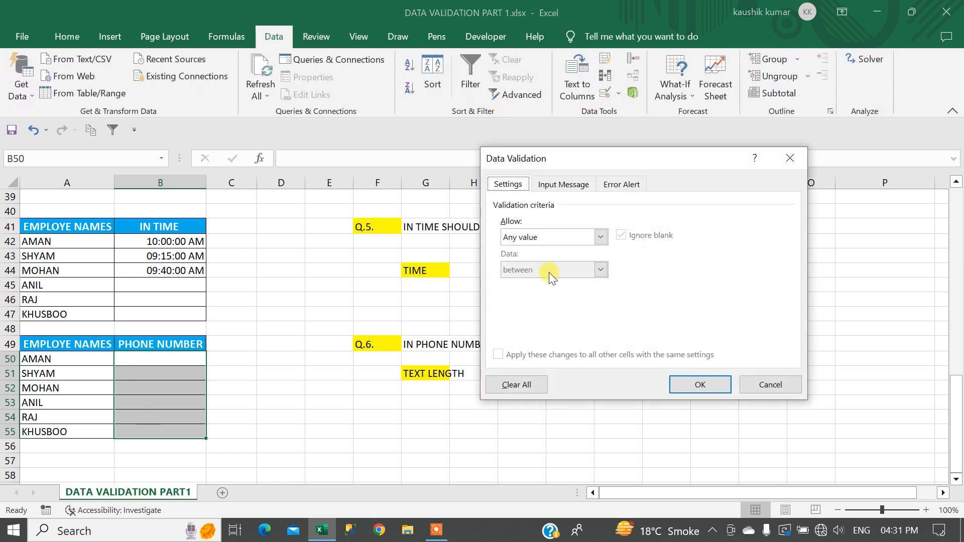
{"action": "left_click", "coordinate": [550, 236]}
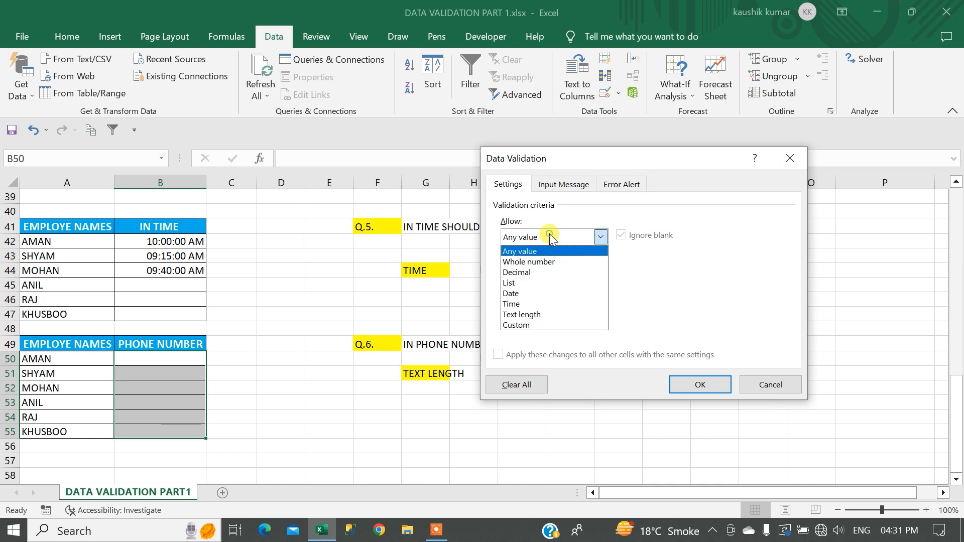
{"action": "left_click", "coordinate": [543, 315]}
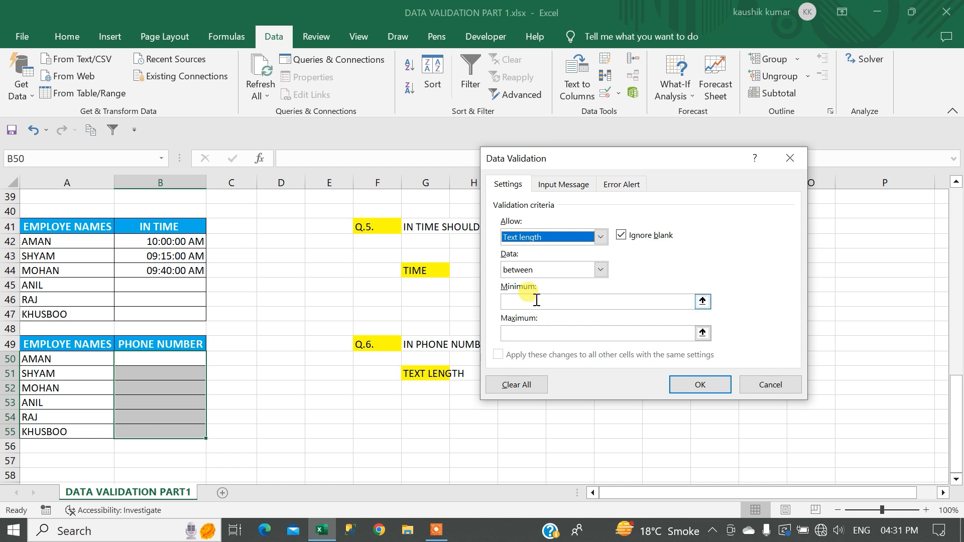
{"action": "left_click", "coordinate": [570, 272]}
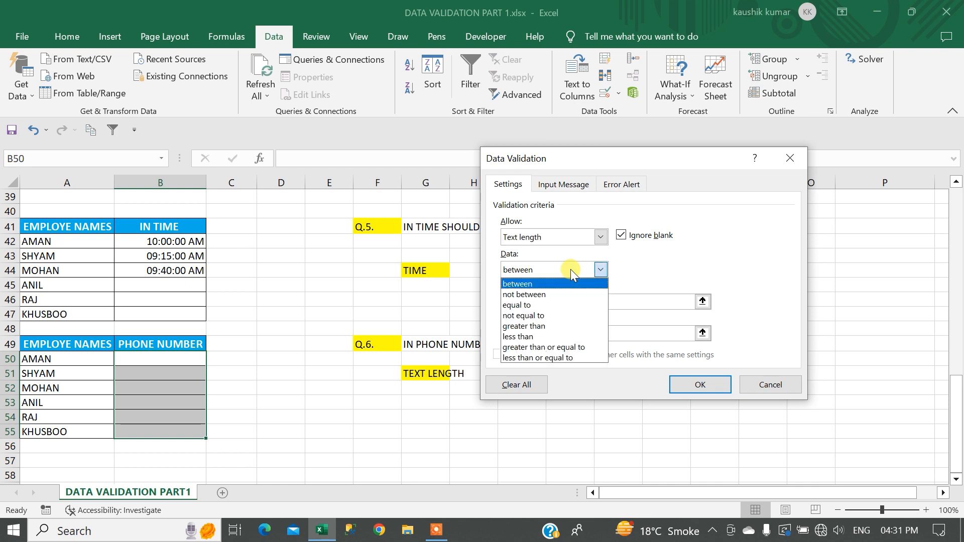
{"action": "left_click", "coordinate": [559, 303]}
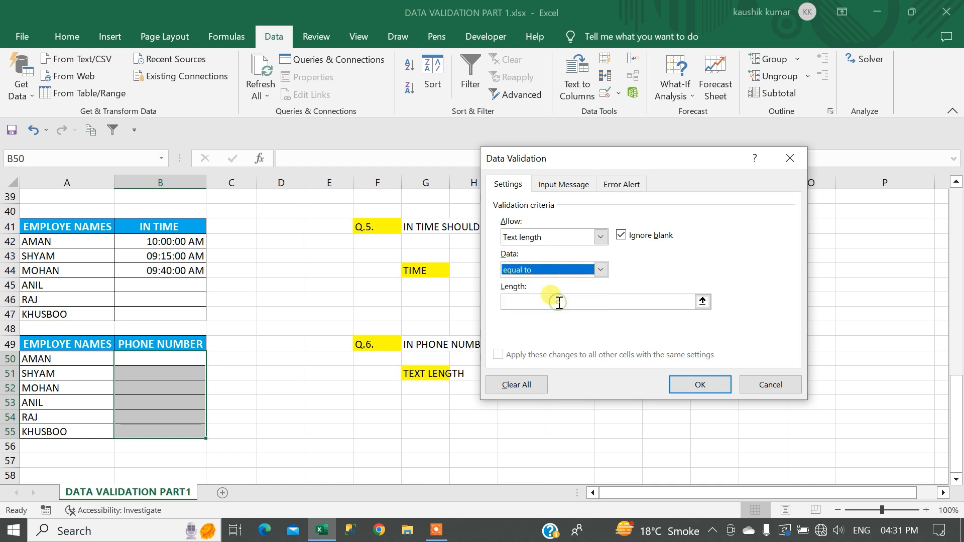
{"action": "left_click", "coordinate": [552, 303]}
{"action": "type", "text": "10"}
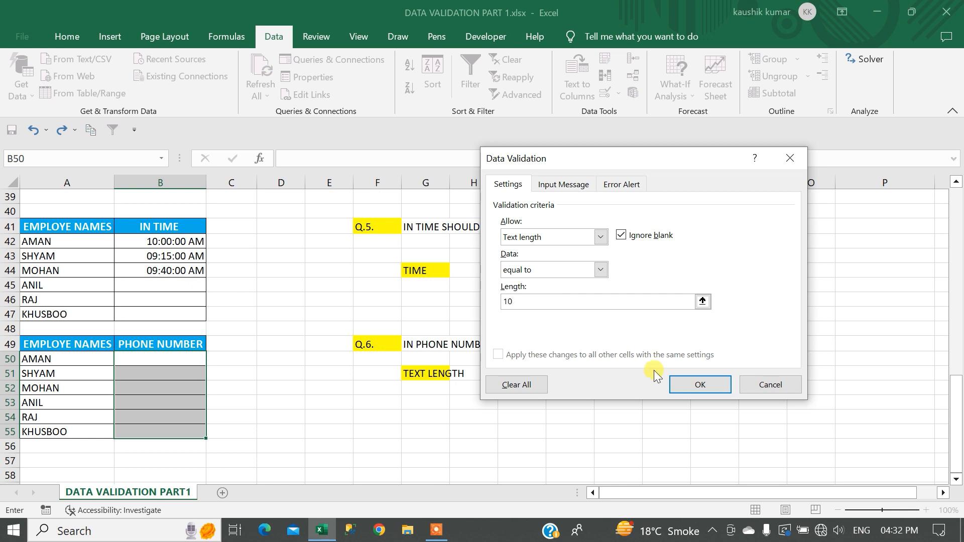
{"action": "left_click", "coordinate": [701, 381]}
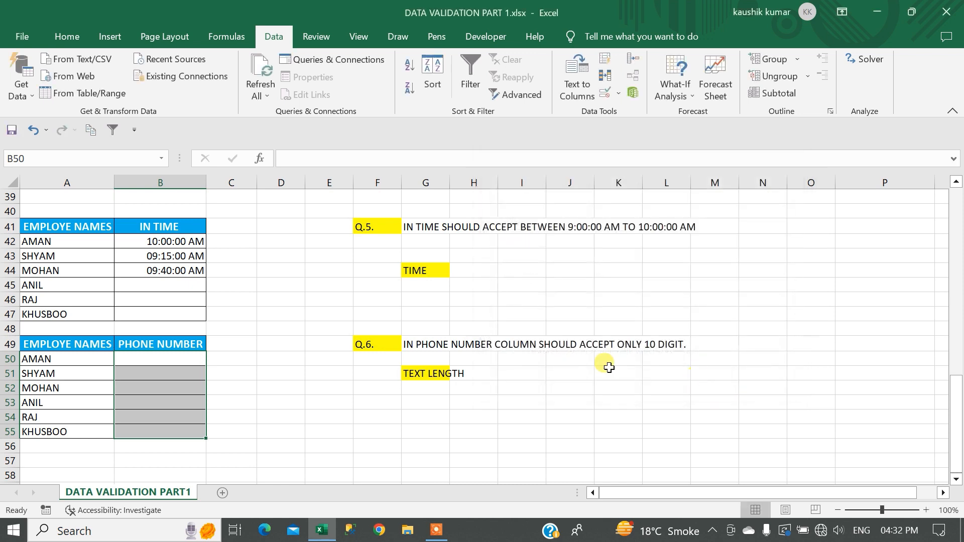
Try to enter an eight-digit test phone number in B50, and return to editing the entry.
{"action": "type", "text": "1236"}
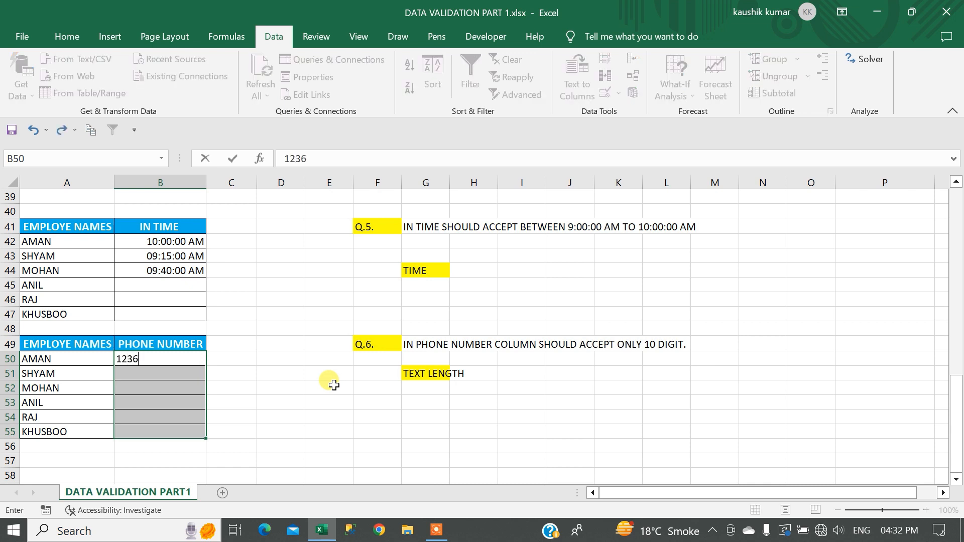
{"action": "type", "text": "5456"}
{"action": "key", "text": "Return"}
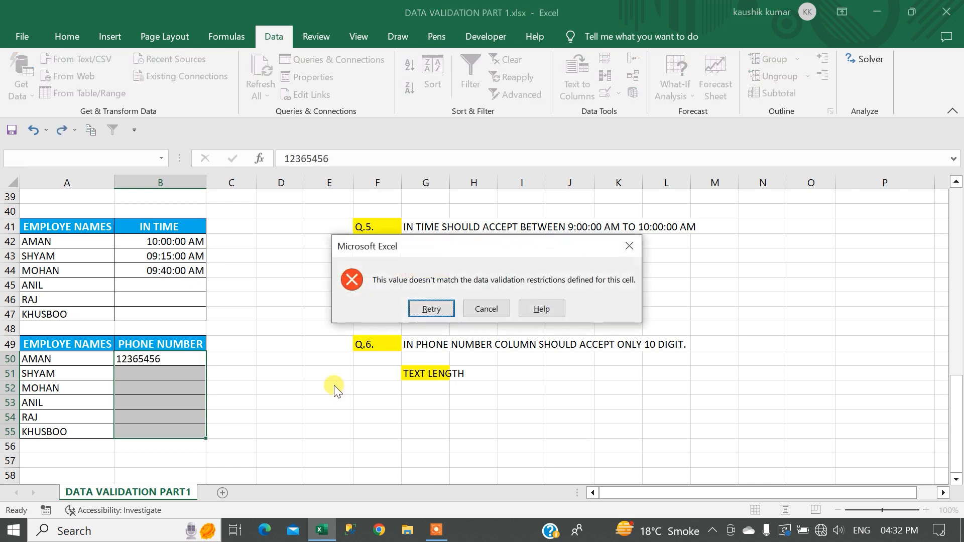
{"action": "key", "text": "Return"}
Replace the entry in B50 with a ten-digit test phone number.
{"action": "key", "text": "BackSpace"}
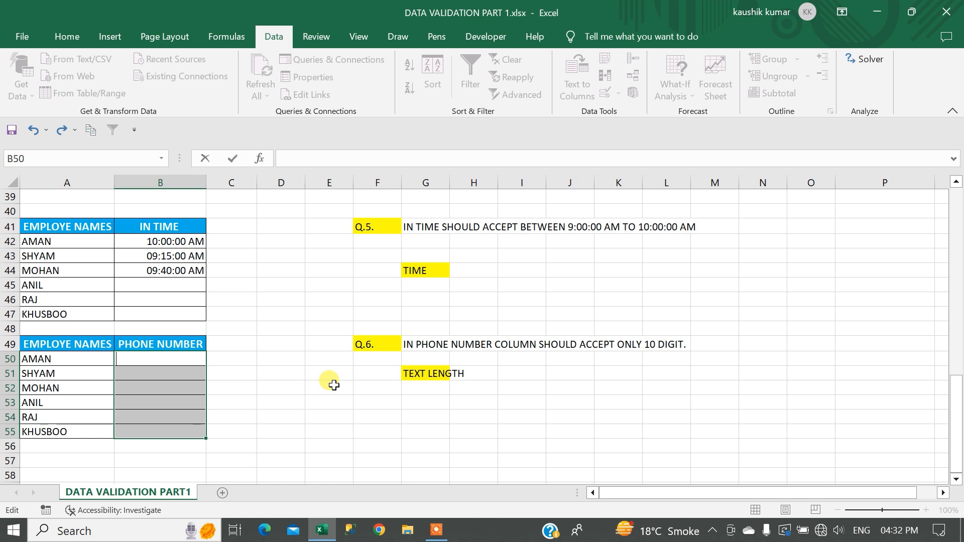
{"action": "type", "text": "1234567891"}
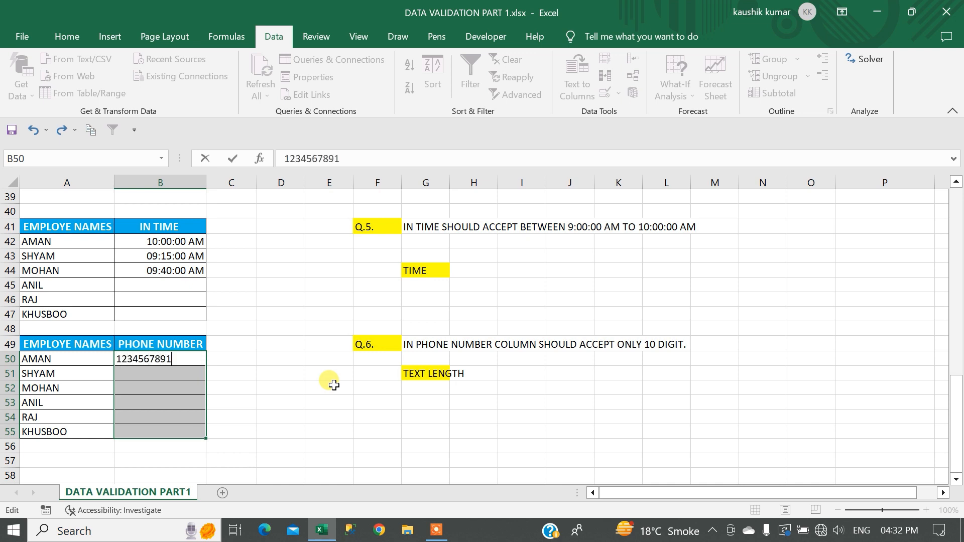
{"action": "key", "text": "Return"}
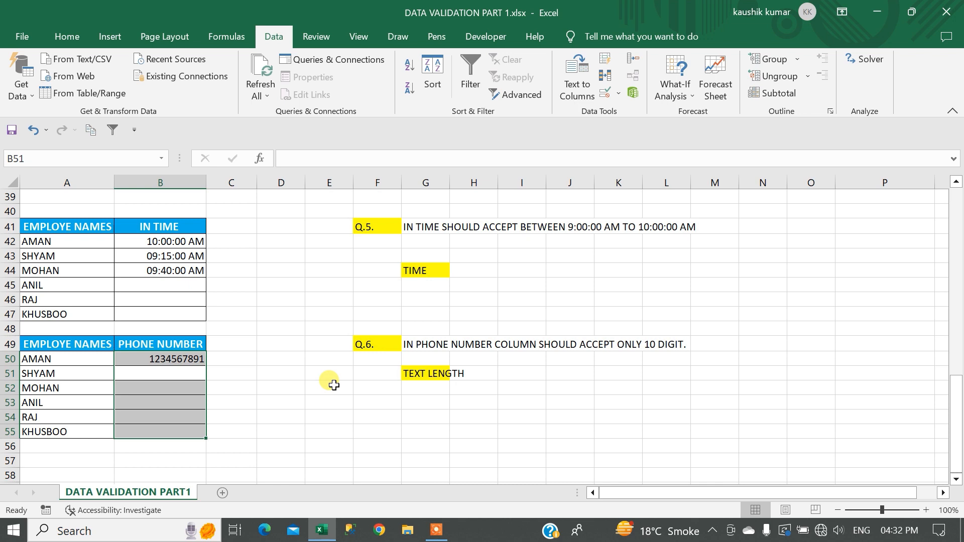
Review the phone number validation's criteria, comparison options, input message and error alert settings, cancel without changes, and return to the sheet's beginning.
{"action": "left_click", "coordinate": [606, 94]}
{"action": "left_click", "coordinate": [535, 234]}
{"action": "left_click", "coordinate": [535, 234]}
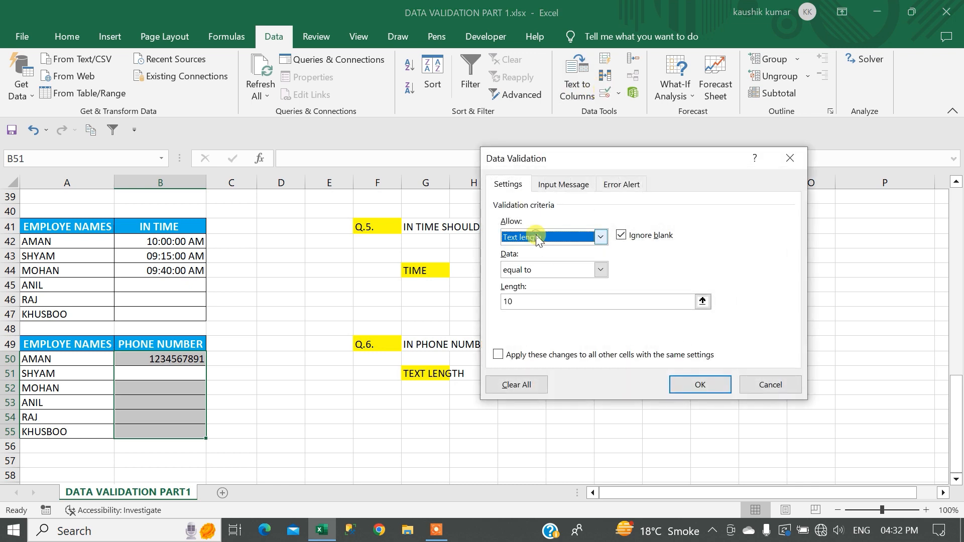
{"action": "left_click", "coordinate": [537, 270]}
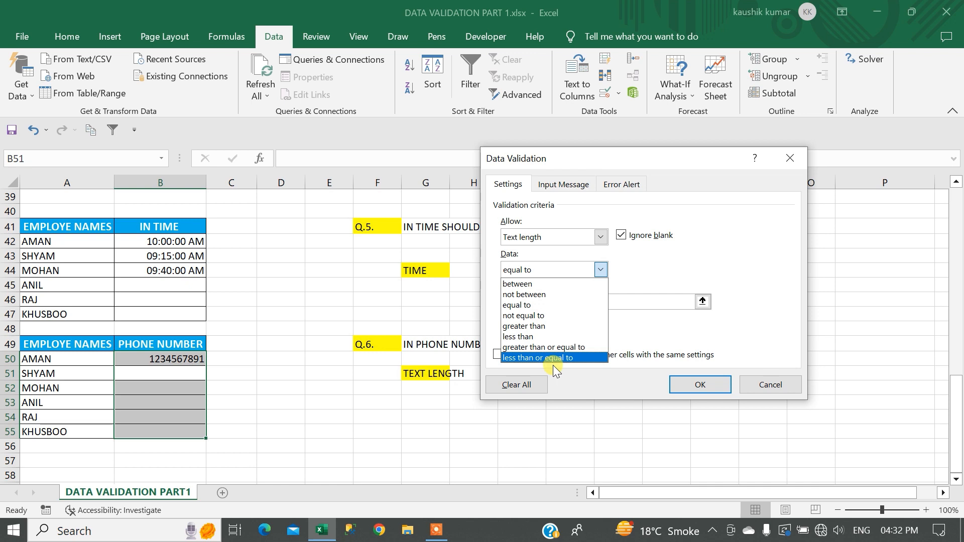
{"action": "left_click", "coordinate": [655, 283]}
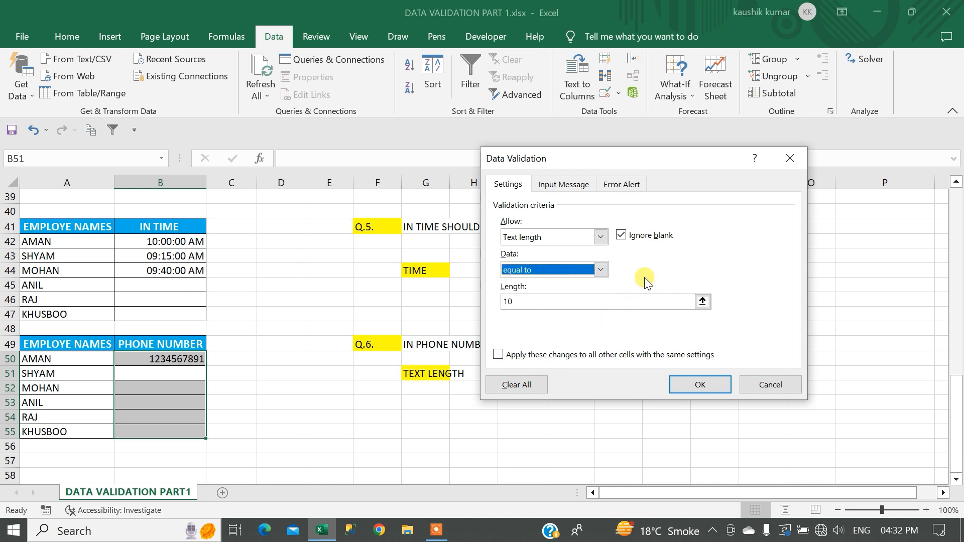
{"action": "left_click", "coordinate": [551, 184]}
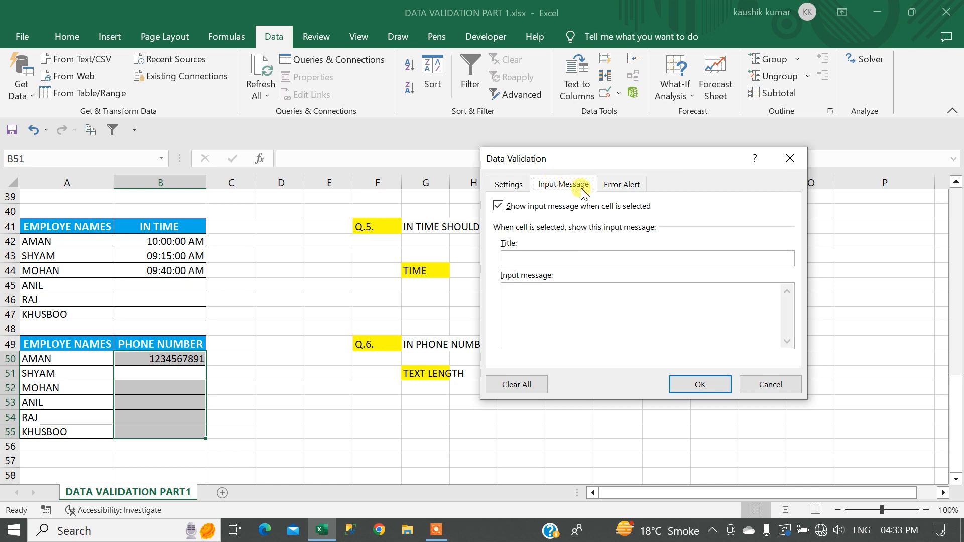
{"action": "left_click", "coordinate": [613, 185]}
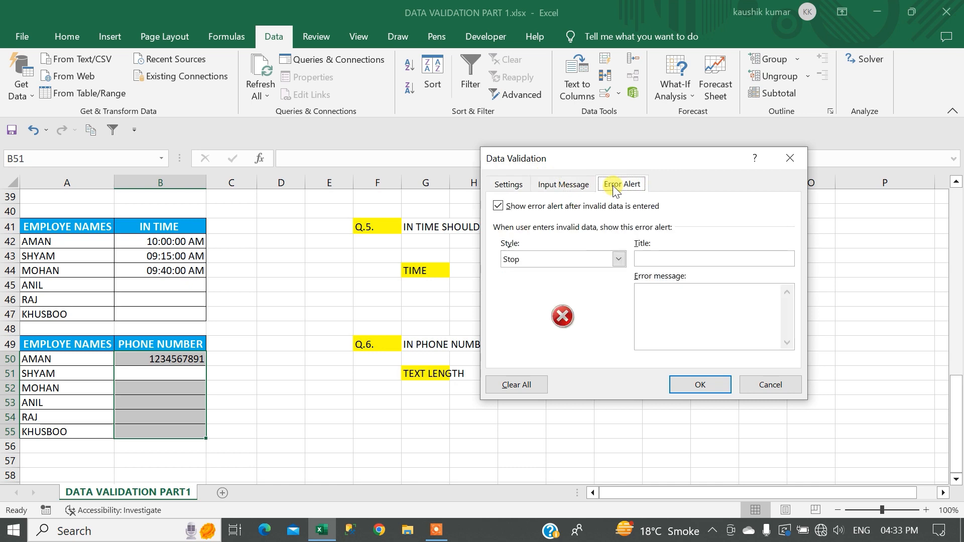
{"action": "left_click", "coordinate": [500, 190]}
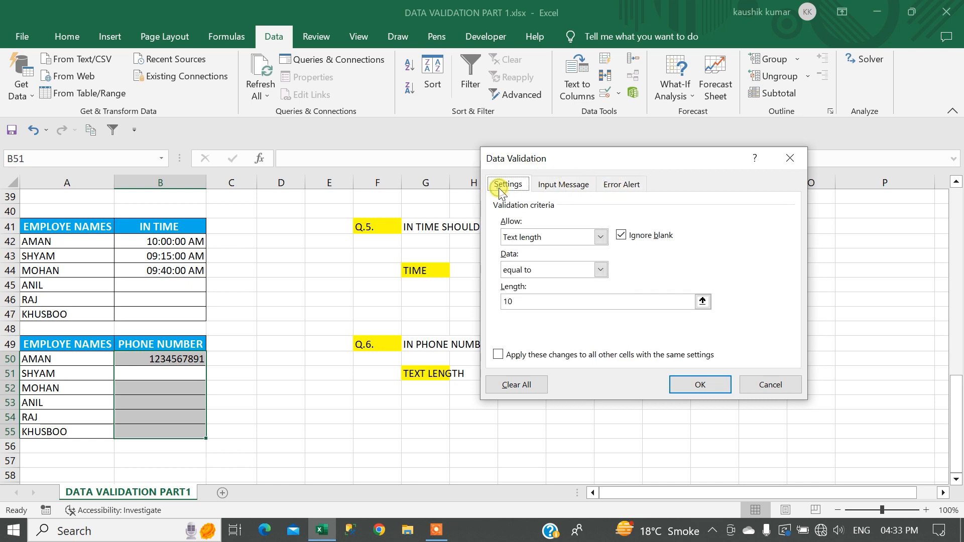
{"action": "left_click", "coordinate": [766, 385]}
{"action": "left_click_drag", "start_coordinate": [954, 447], "coordinate": [944, 212]}
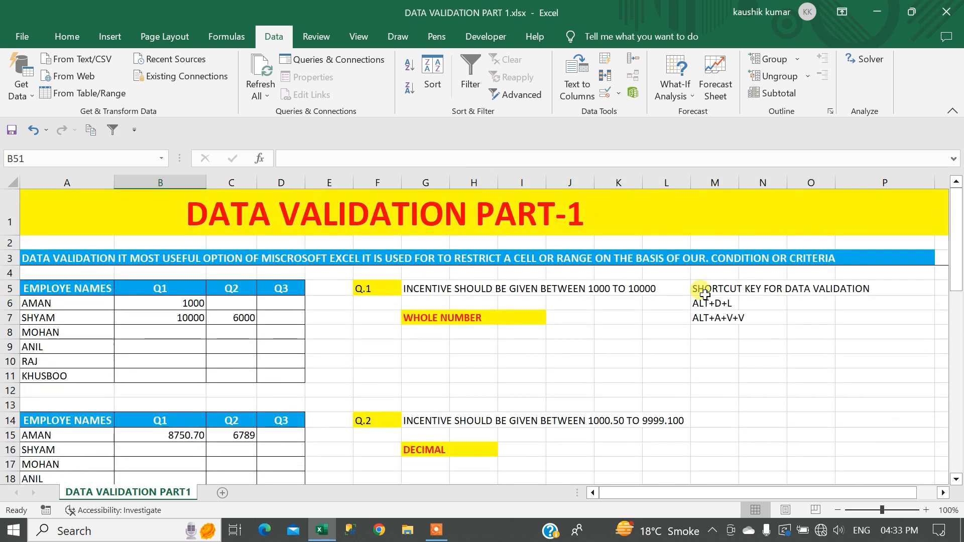